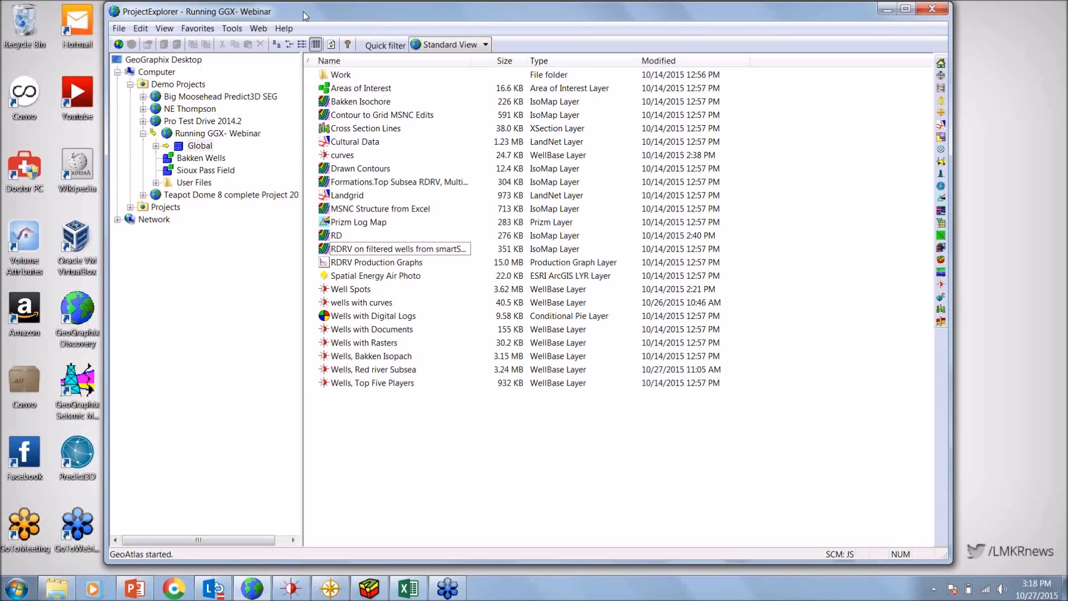
Start a new project and choose Projects as its project home
drag(303, 13, 232, 12)
click(66, 28)
mouse_move(86, 43)
click(236, 44)
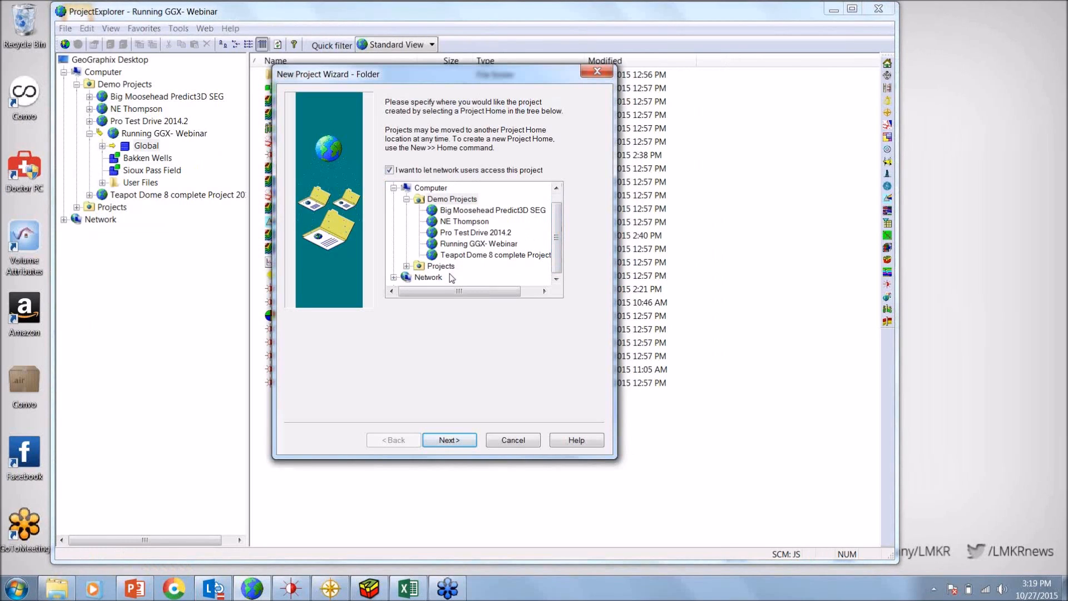
click(441, 267)
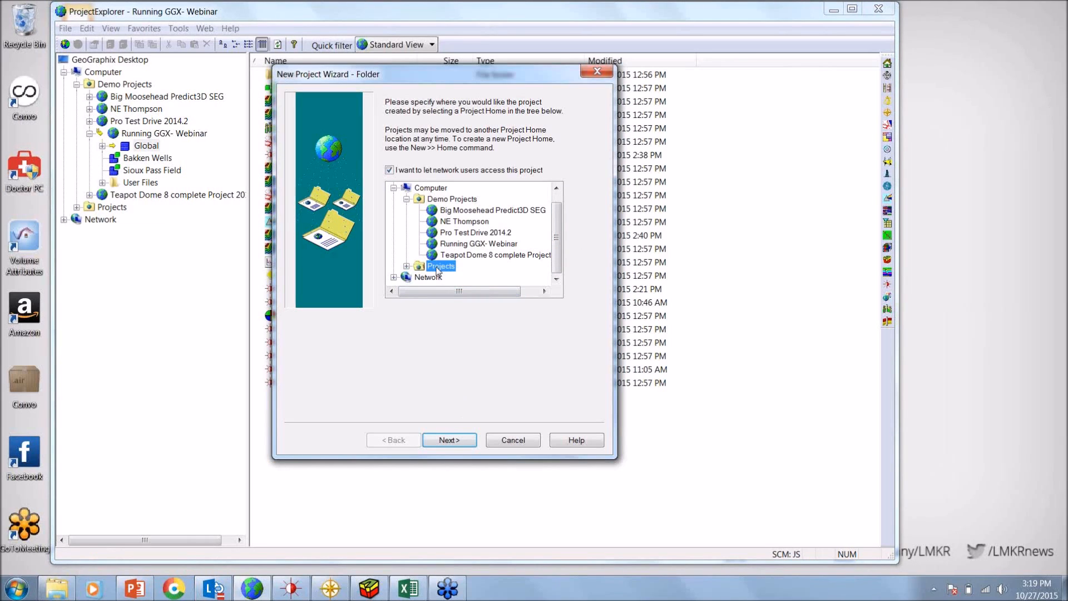
click(450, 440)
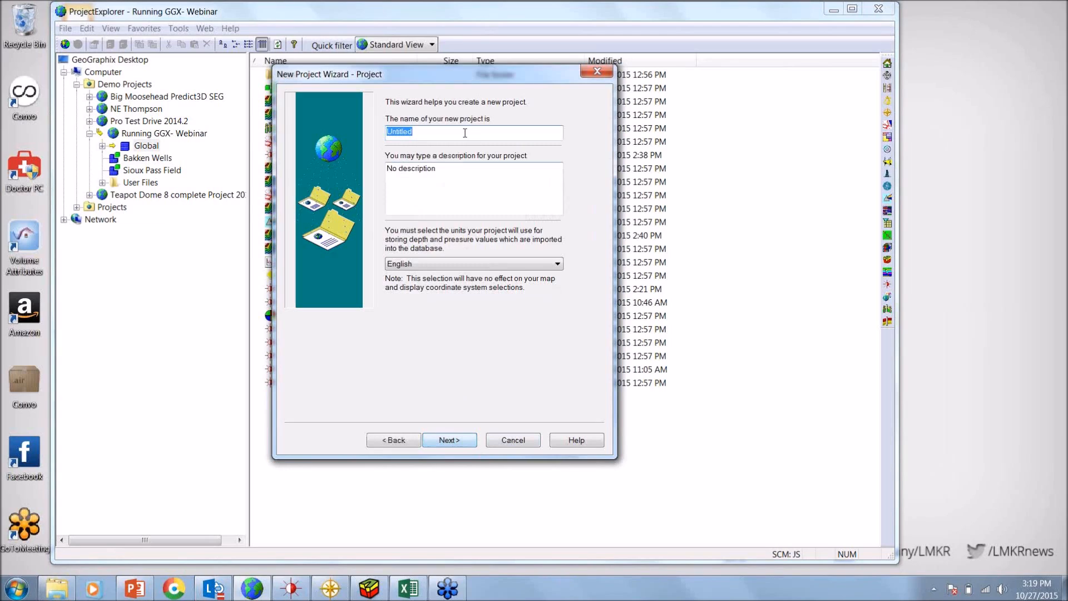
Name the new project Getting Started and keep English as its depth and pressure units
text(Ge)
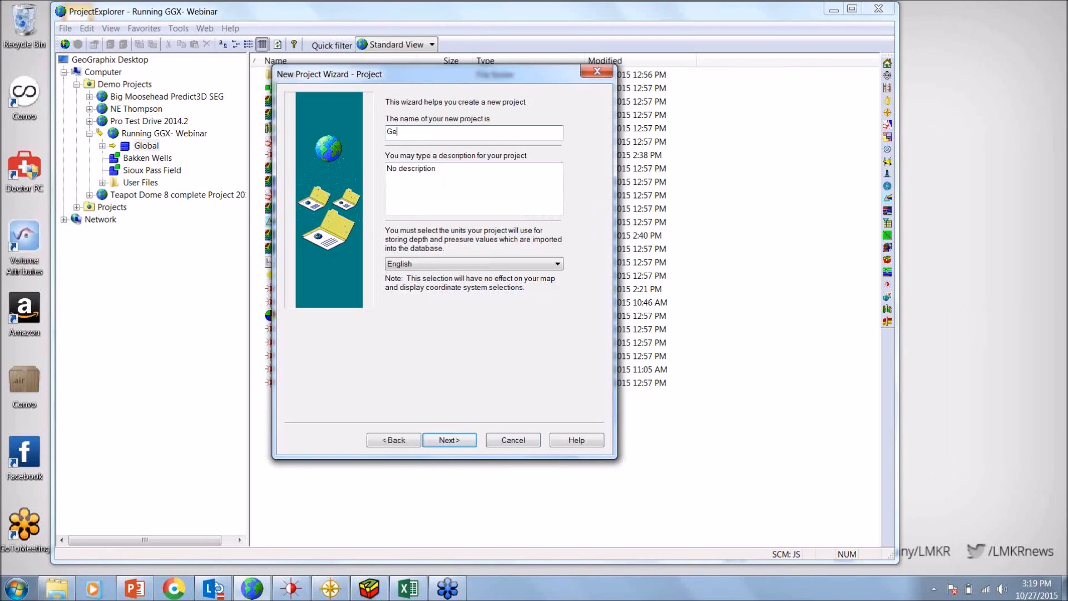
text(tting Started)
click(481, 266)
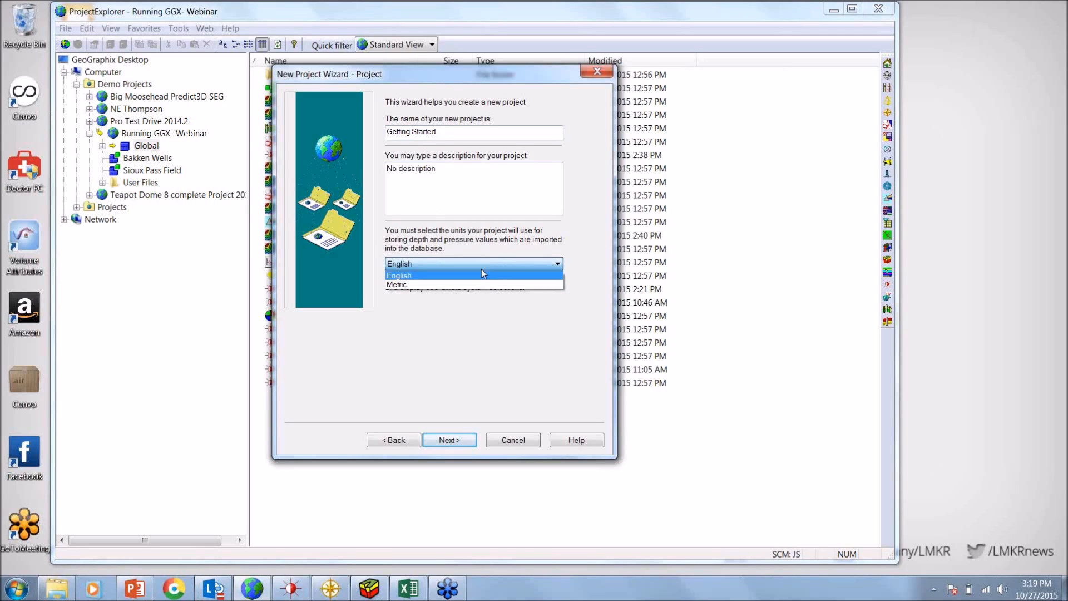
click(600, 263)
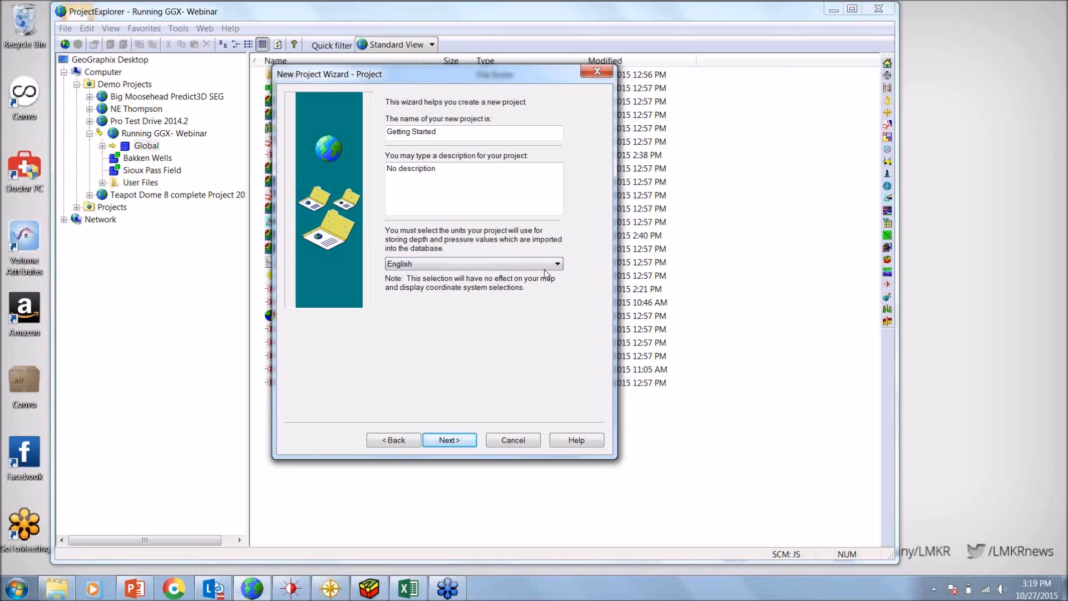
click(460, 442)
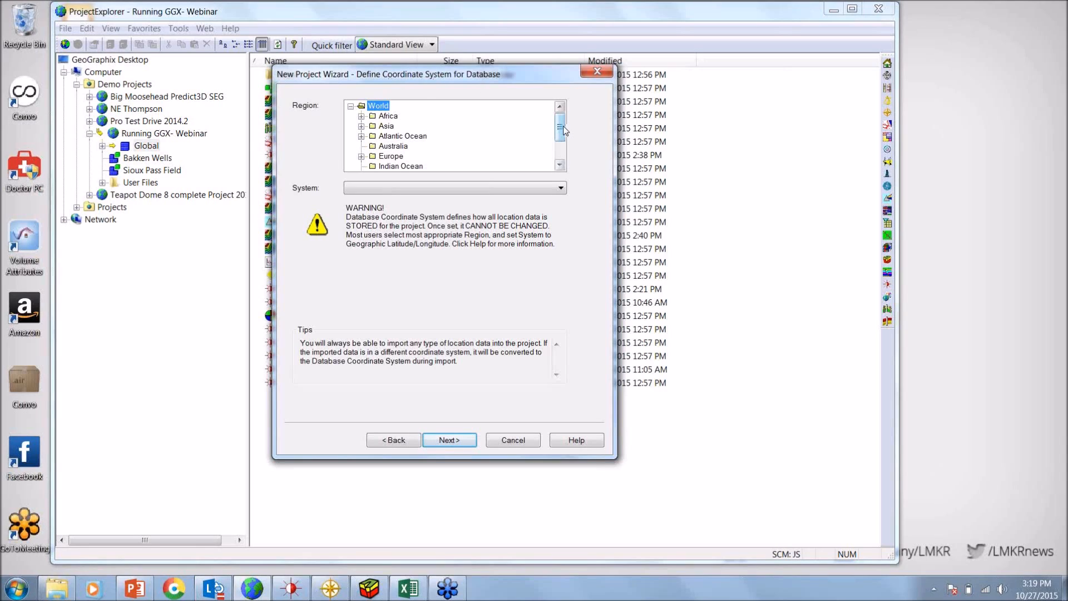
Define the database coordinate system as United States, Geographic Latitude/Longitude, with datum NAD 1927 - North America Datum of 1927 (Mean)
drag(563, 130, 564, 139)
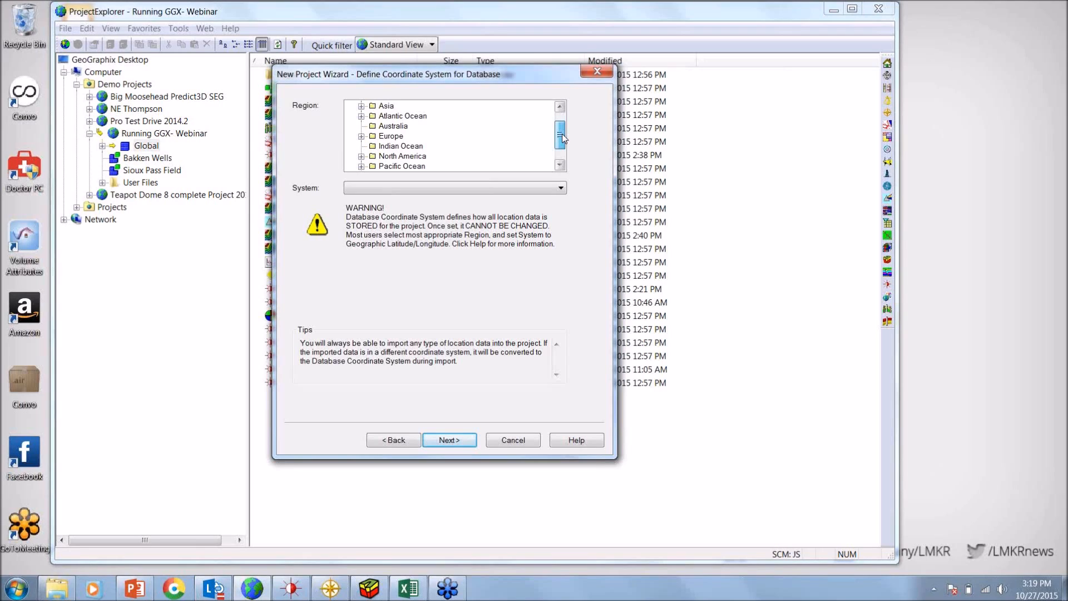
click(362, 156)
click(410, 167)
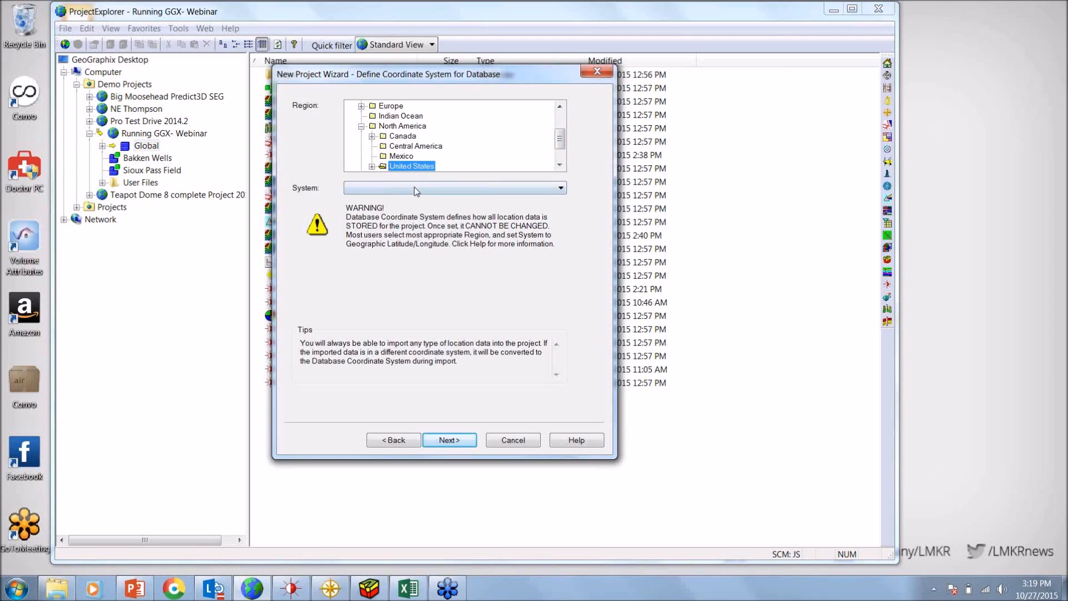
click(416, 191)
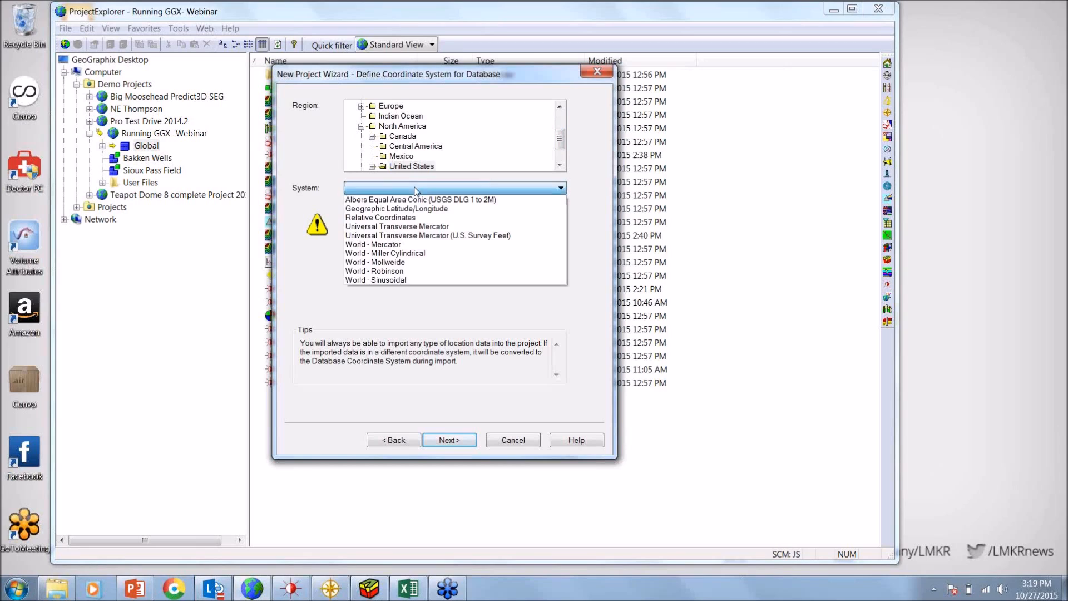
click(414, 209)
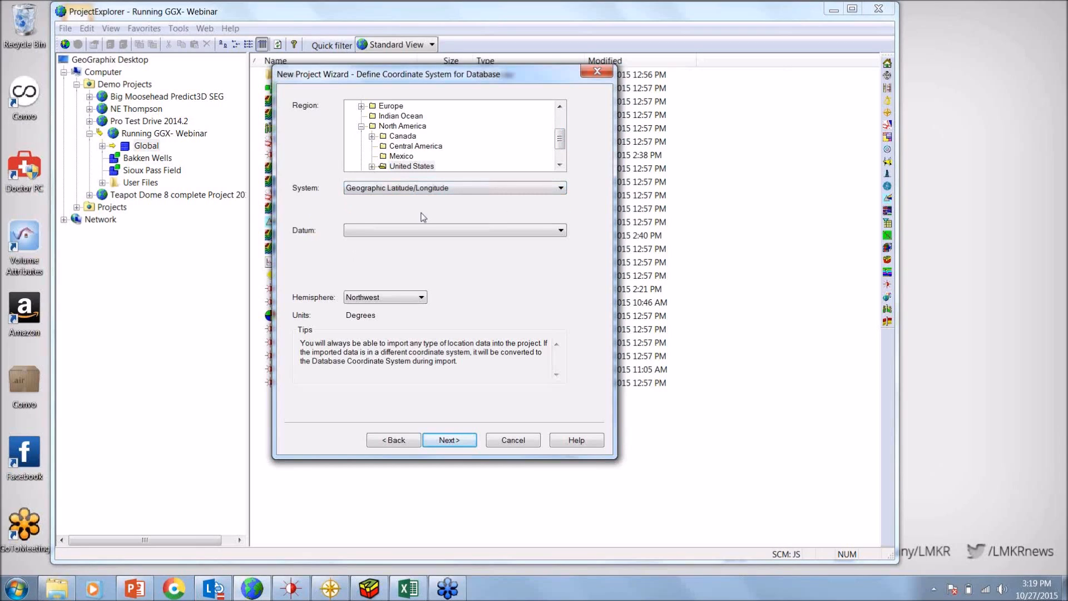
click(462, 233)
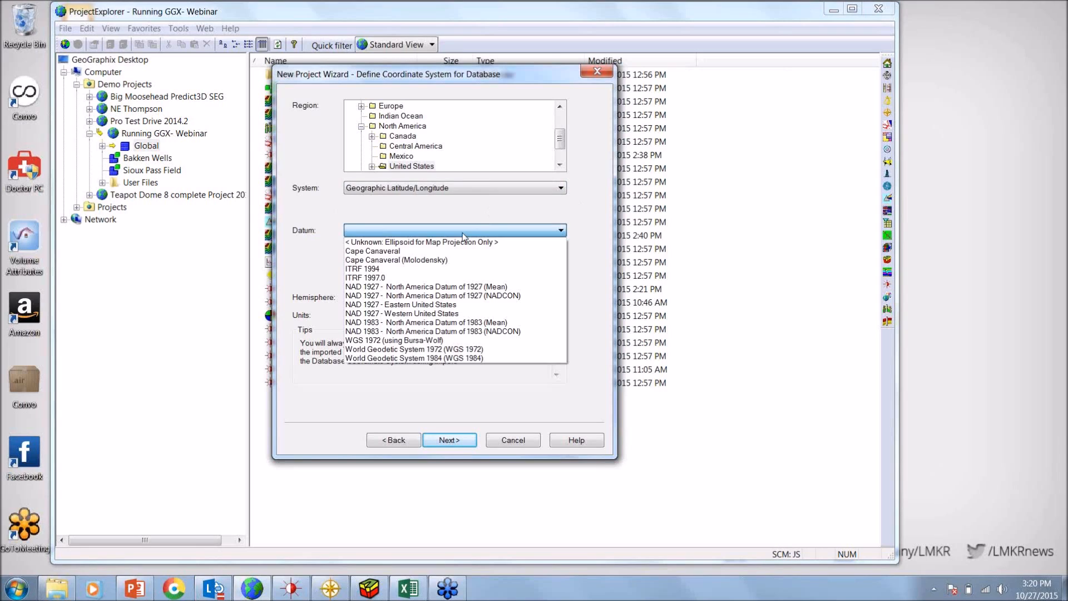
click(466, 287)
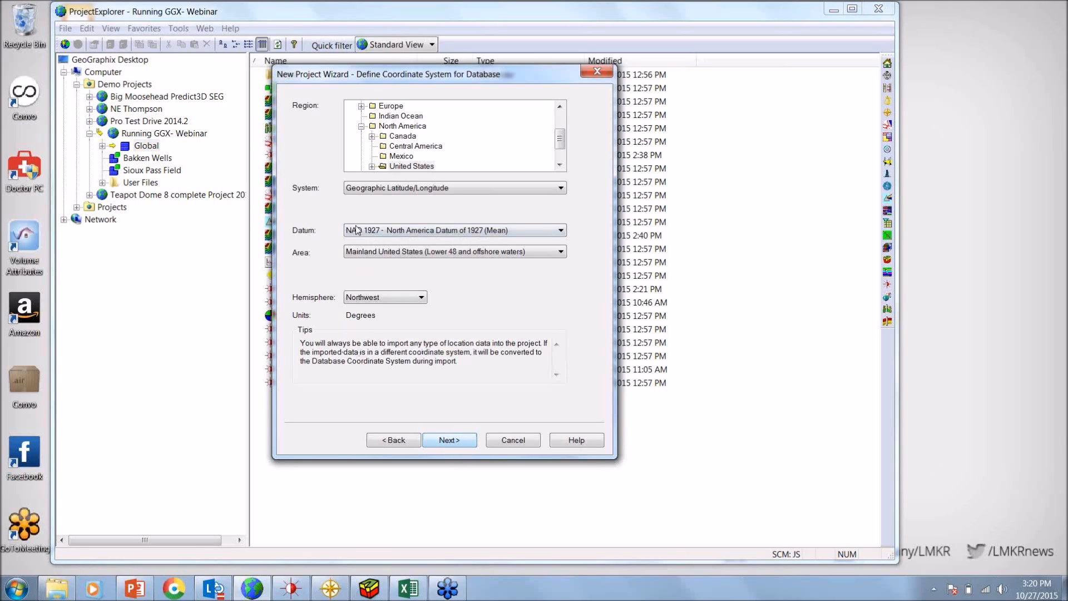
click(461, 443)
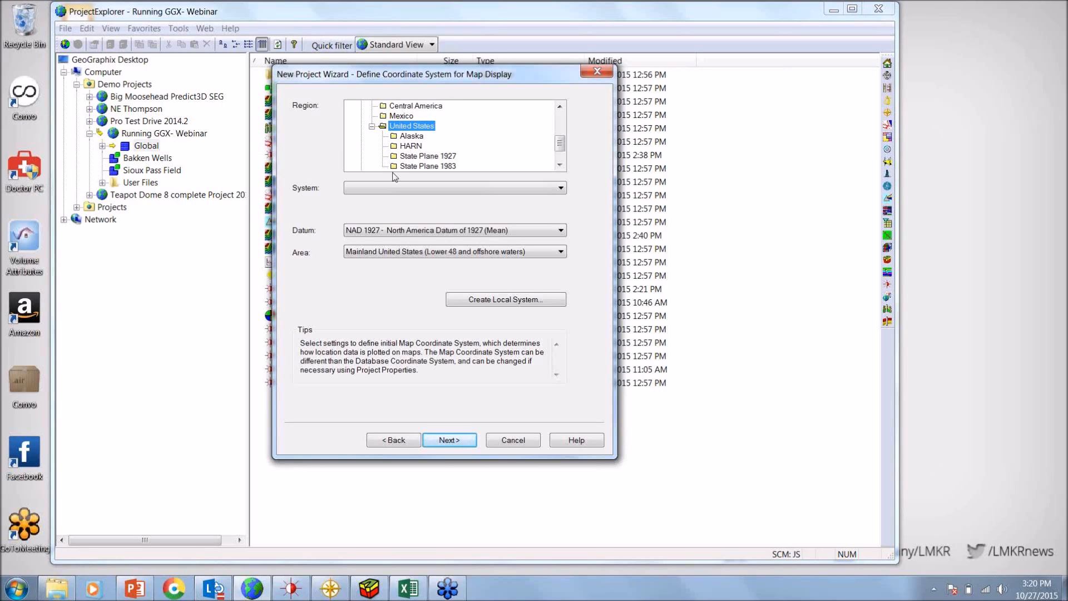
Set the map display coordinate system to Universal Transverse Mercator, zone 13: 108 W - 102 W Longitude
click(395, 191)
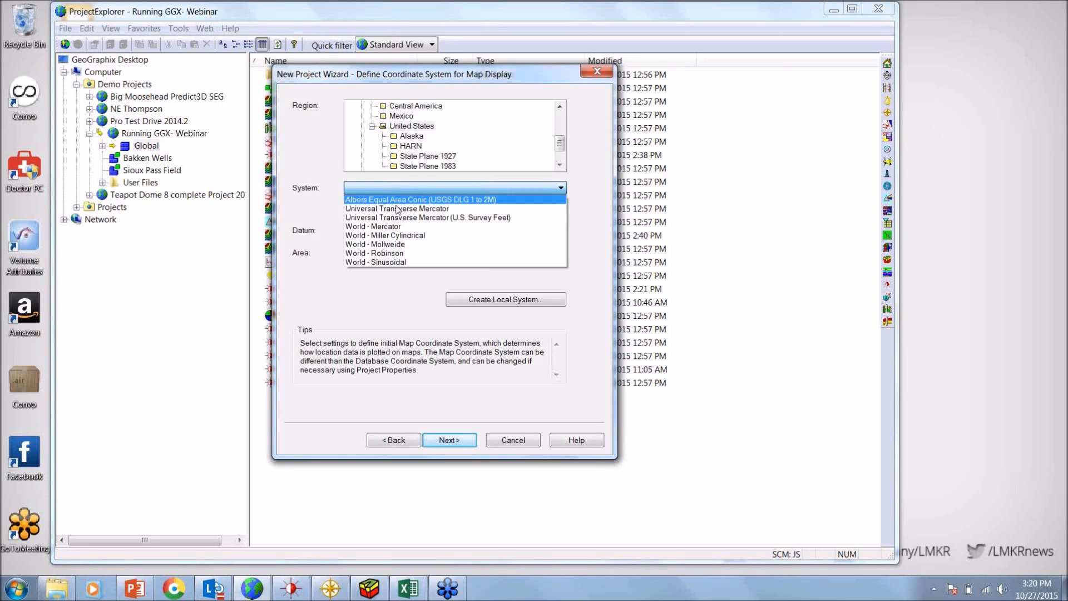
click(398, 209)
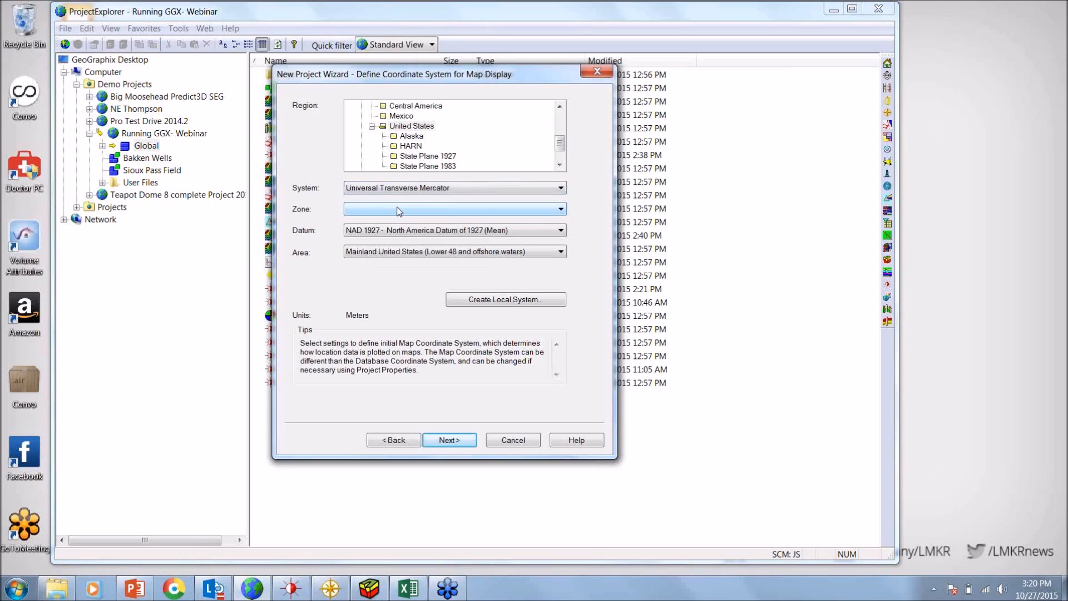
click(444, 213)
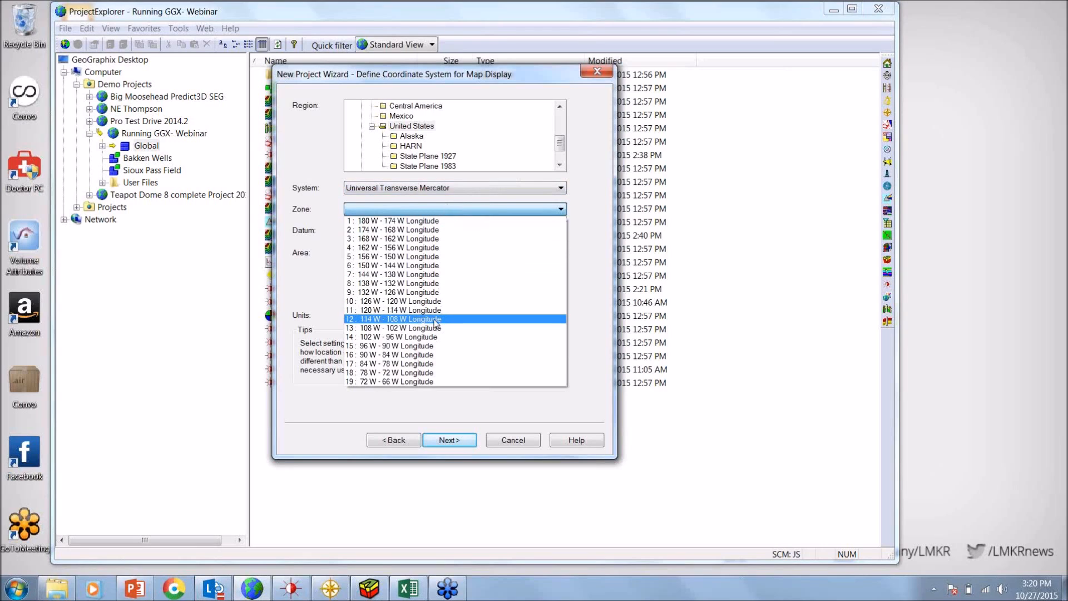
click(432, 329)
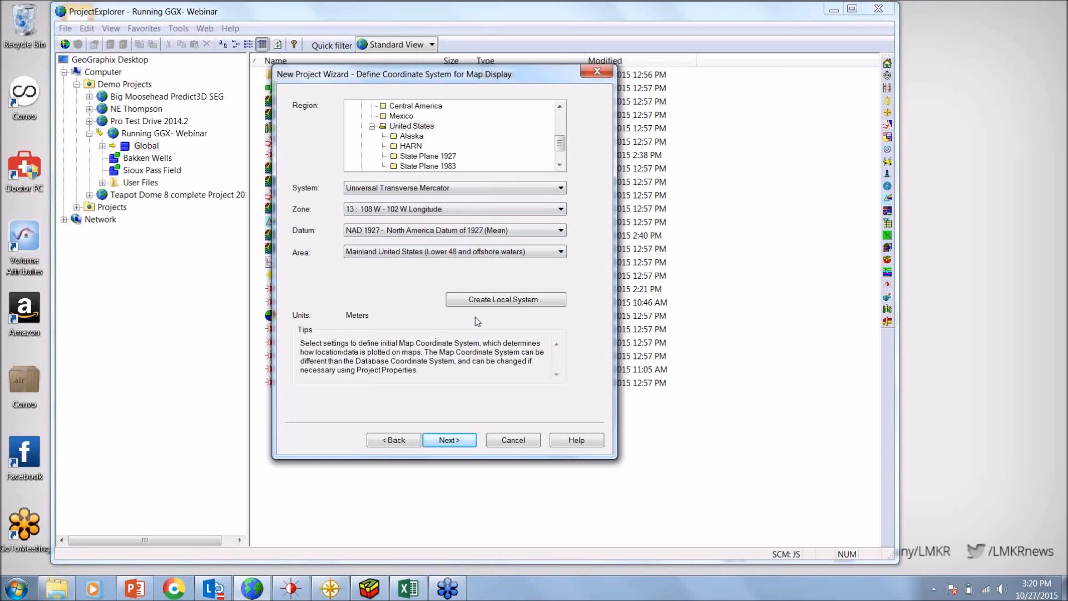
click(449, 440)
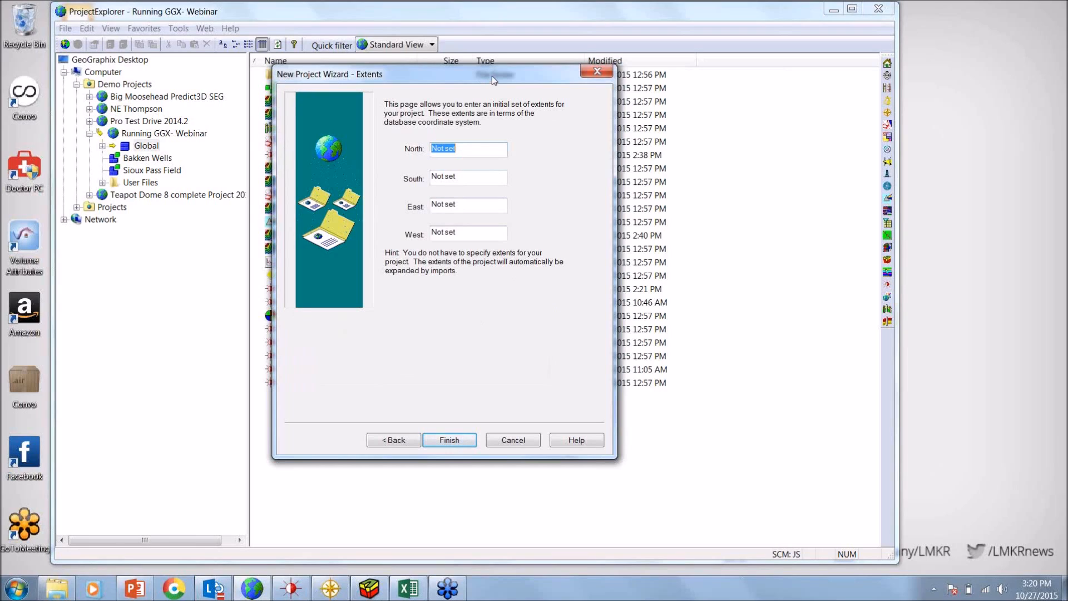
Leave the project extents unset and cancel the creation of the new project
drag(492, 76, 477, 83)
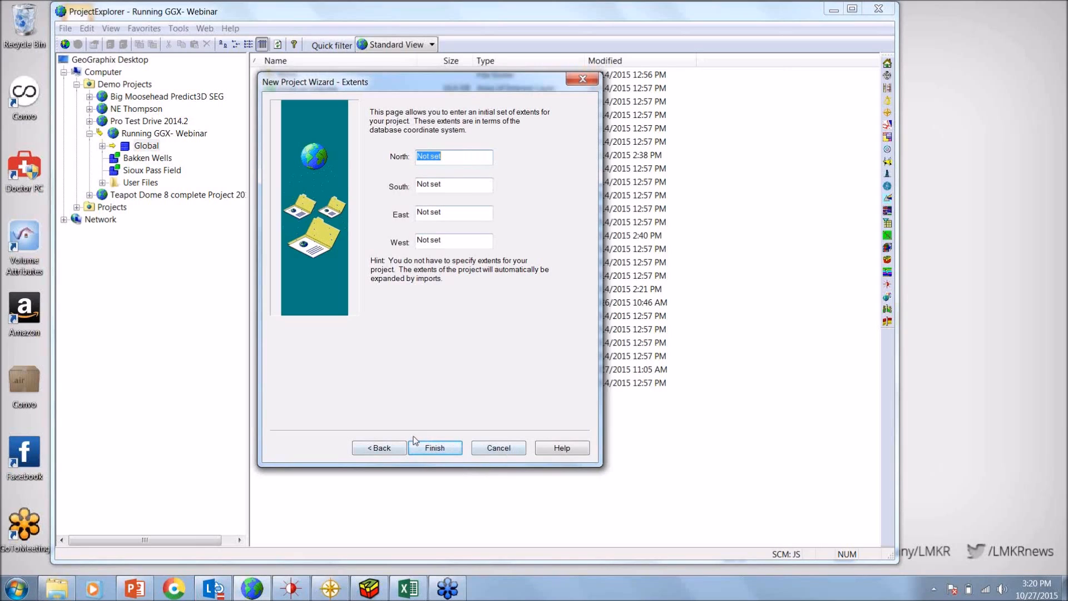
click(503, 451)
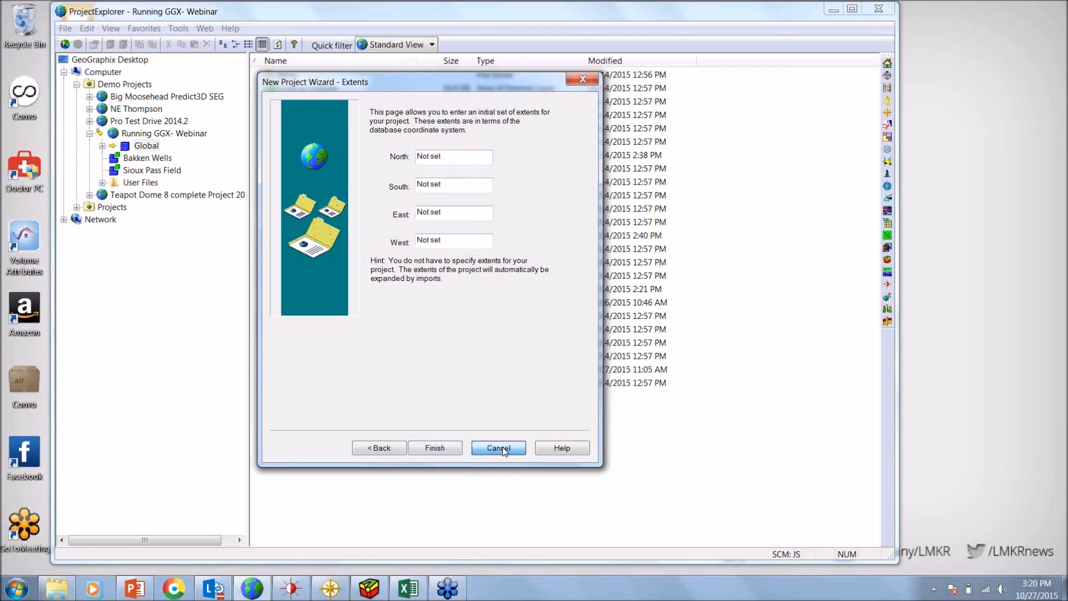
click(504, 450)
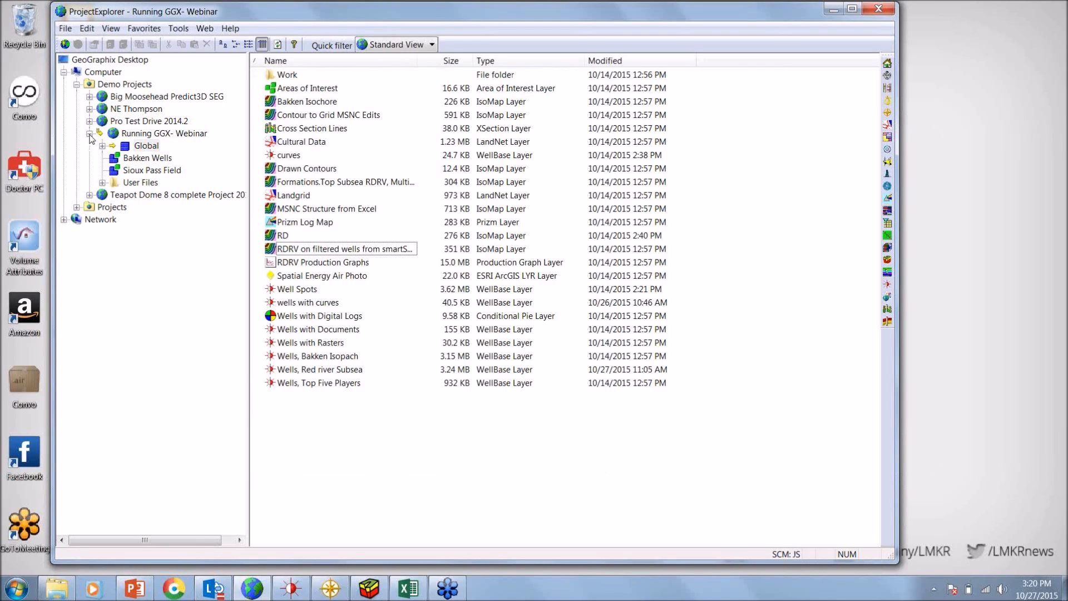
Collapse the Running GGX- Webinar project in the project tree, leaving the project selected
click(90, 134)
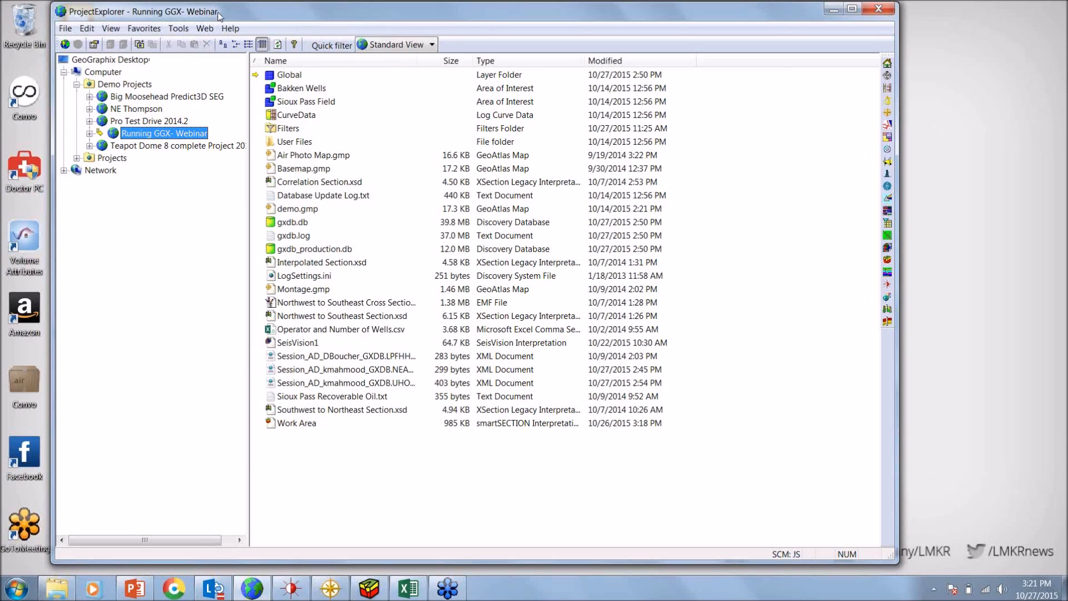
drag(218, 12, 221, 12)
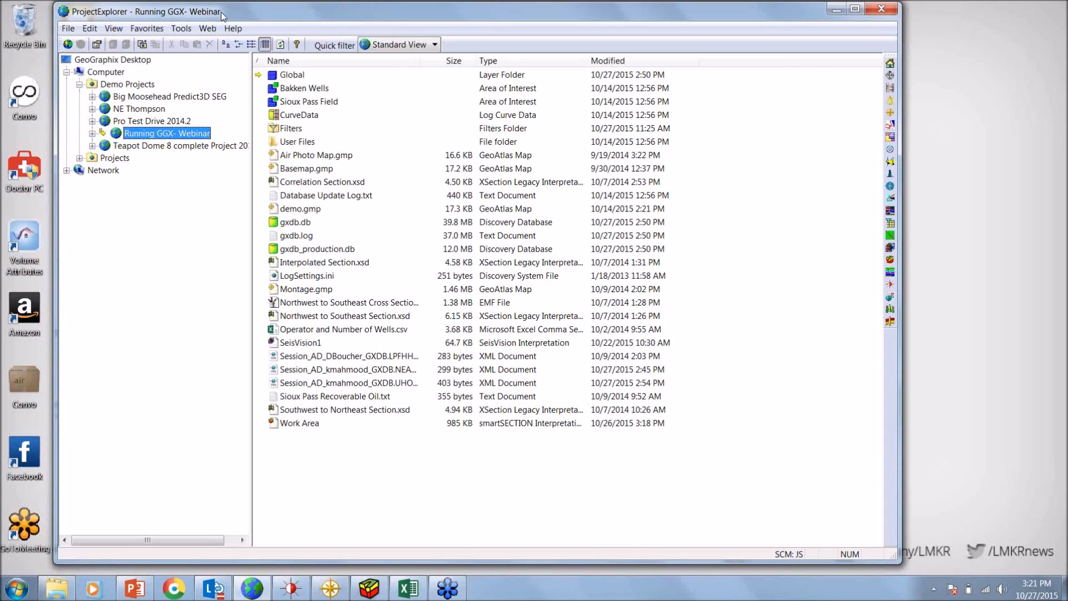
drag(222, 12, 223, 11)
Start an IHS 297 Well Import (Fixed Field) and load WillistonTR from the webinar data folder as the import file
click(69, 28)
mouse_move(100, 74)
mouse_move(240, 142)
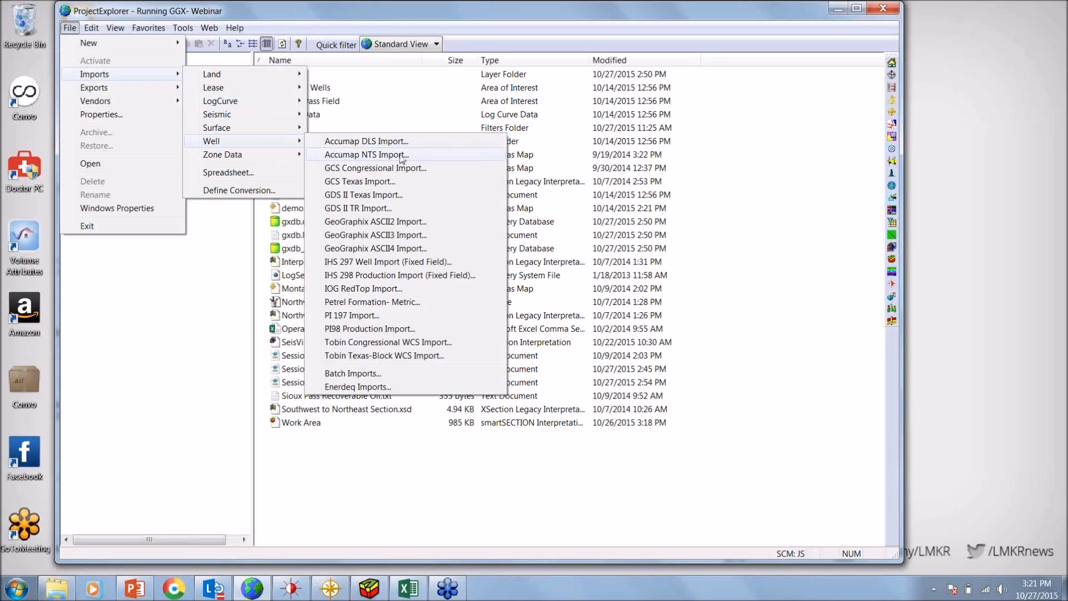
click(415, 265)
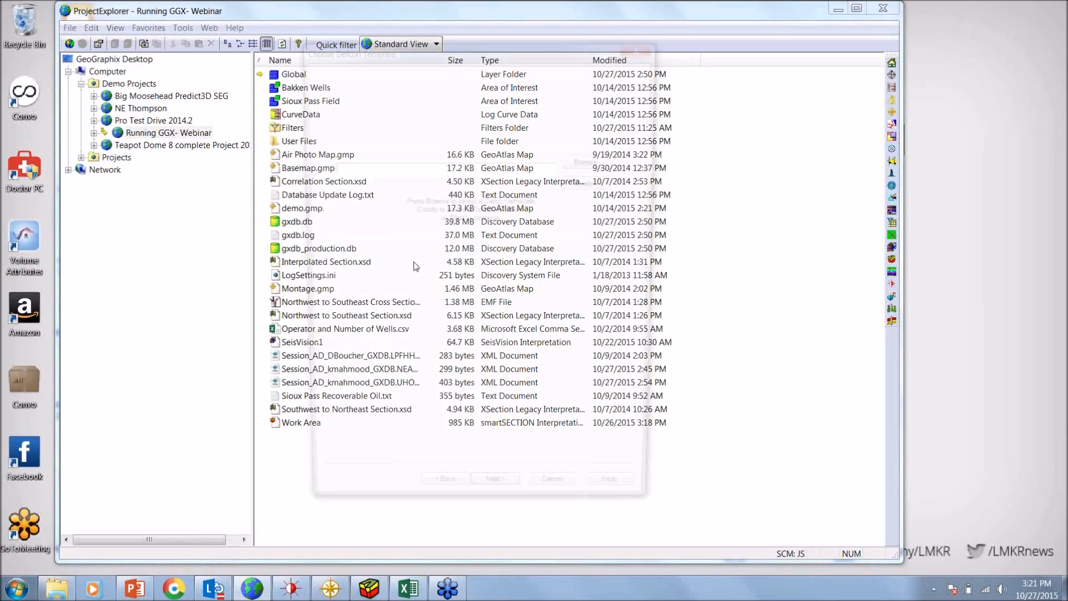
click(603, 88)
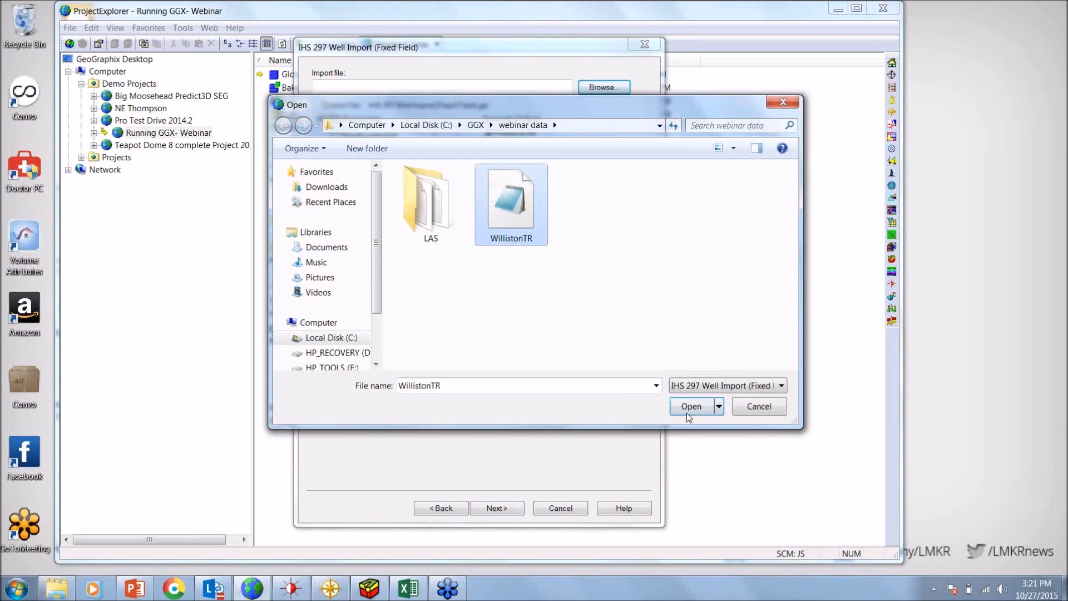
click(689, 406)
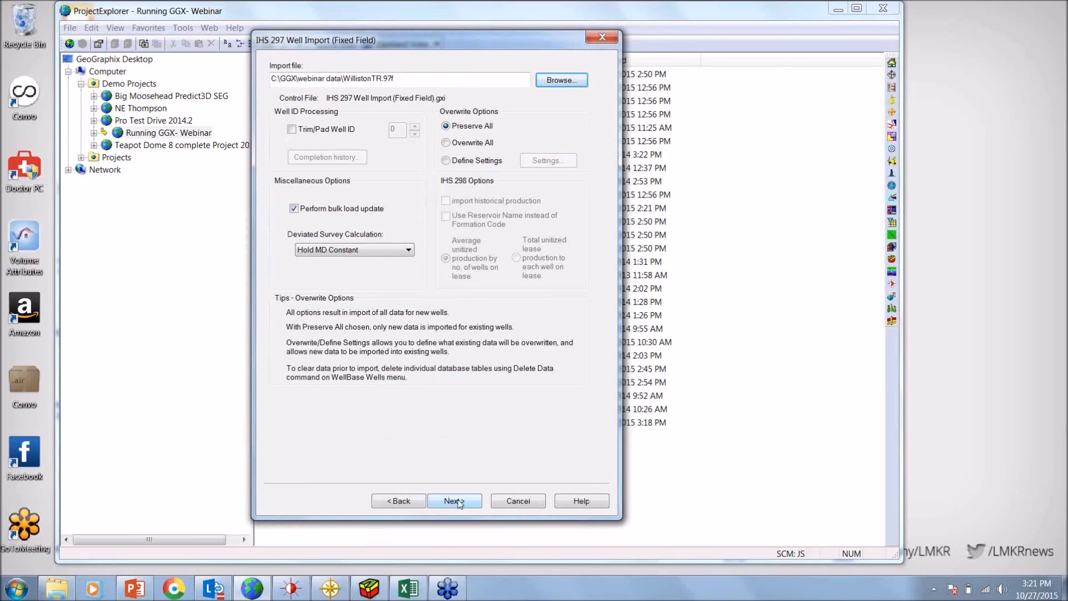
Go through the well import's default overwrite, boundary and coordinate system settings, and cancel the import
click(455, 501)
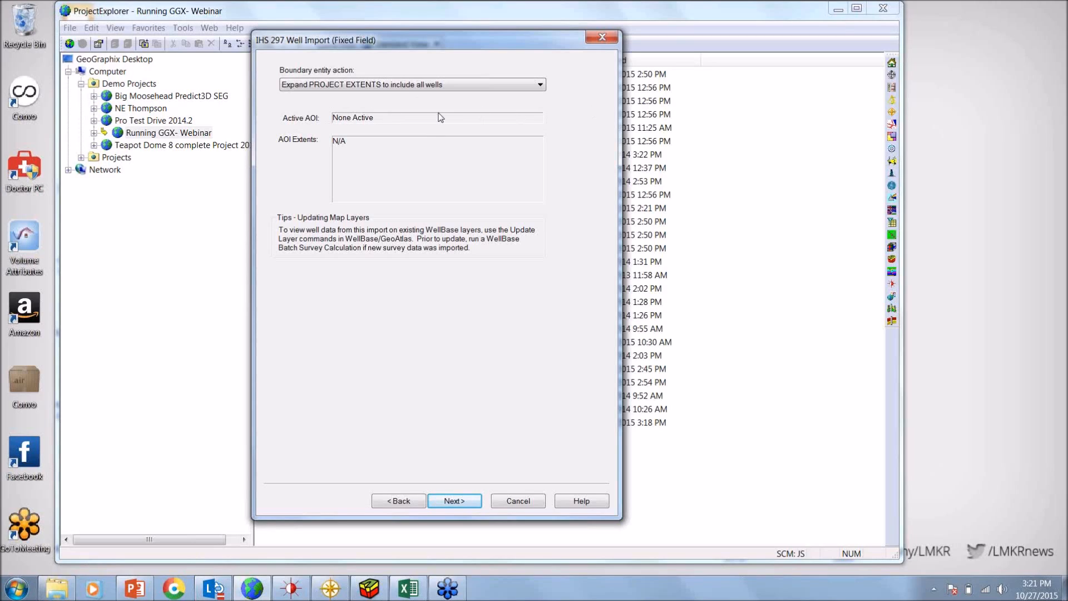
click(463, 501)
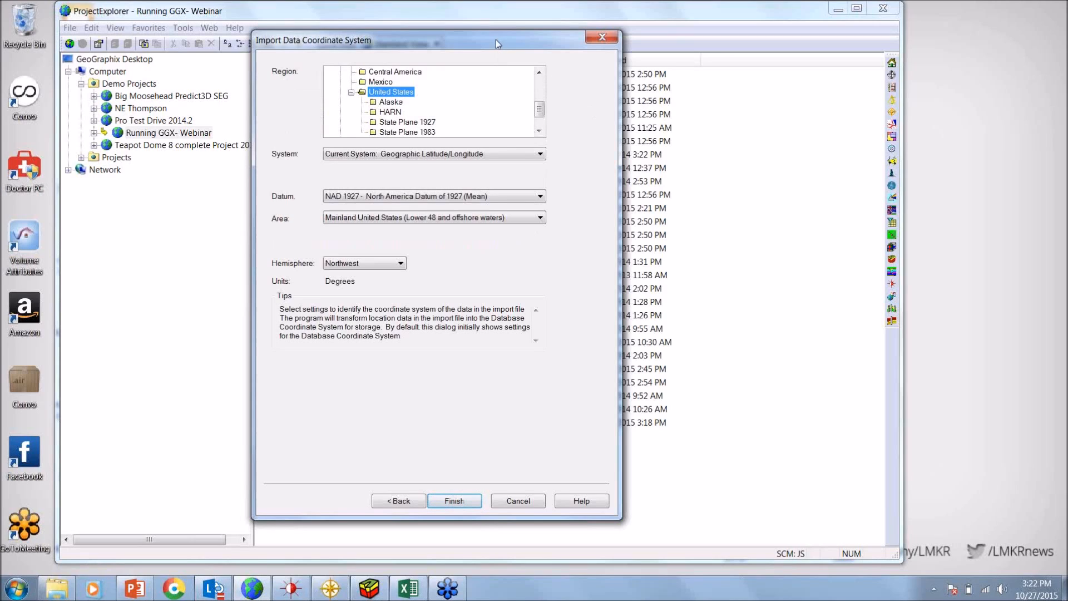
drag(495, 39, 486, 35)
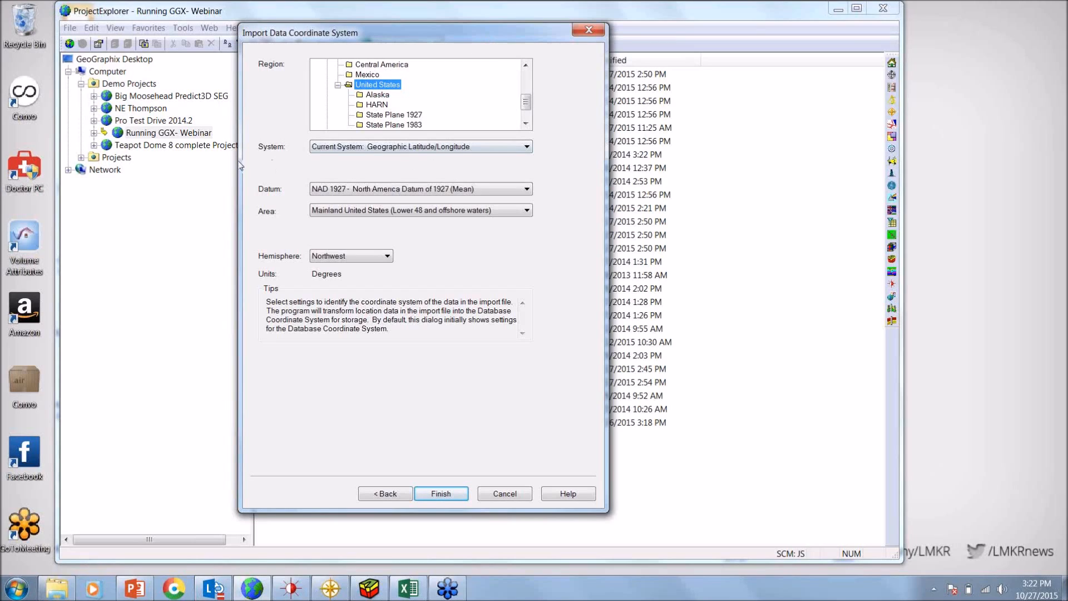
click(515, 493)
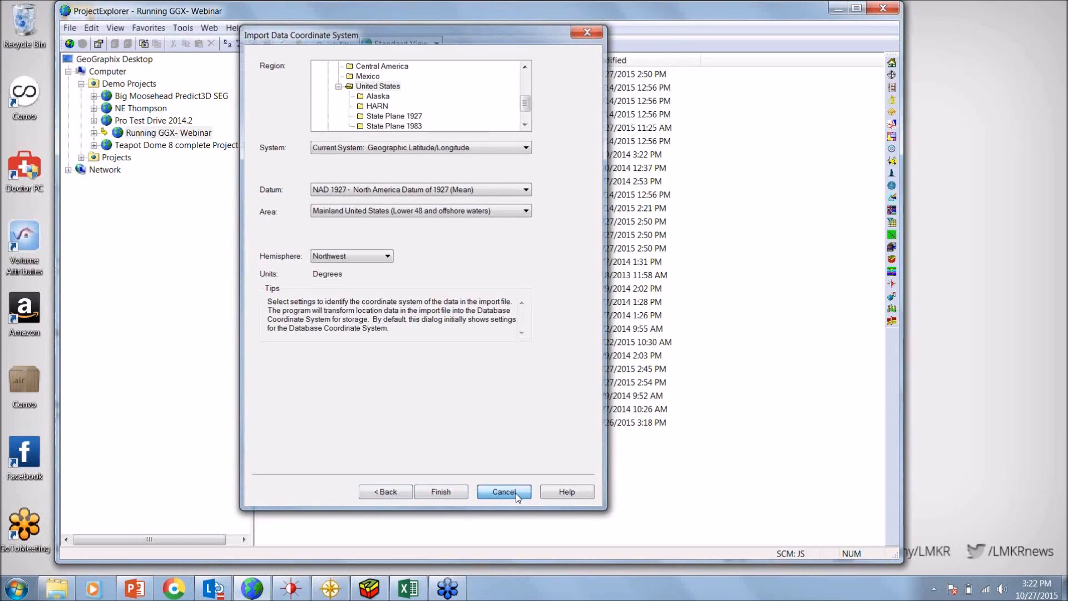
Switch to WellBase and view the formation tops of the next well in the project
click(290, 591)
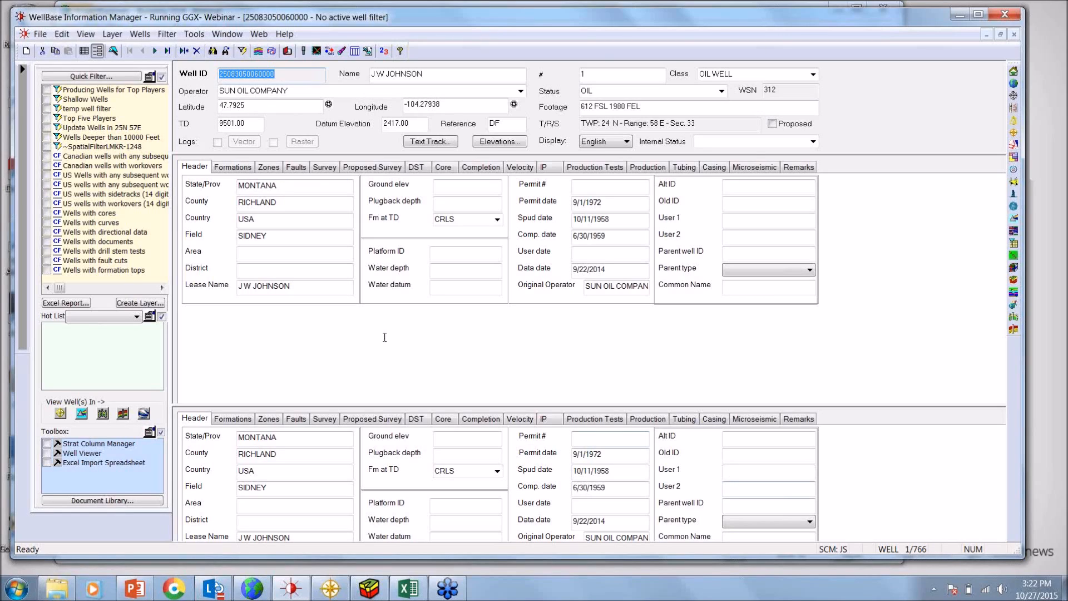
click(242, 167)
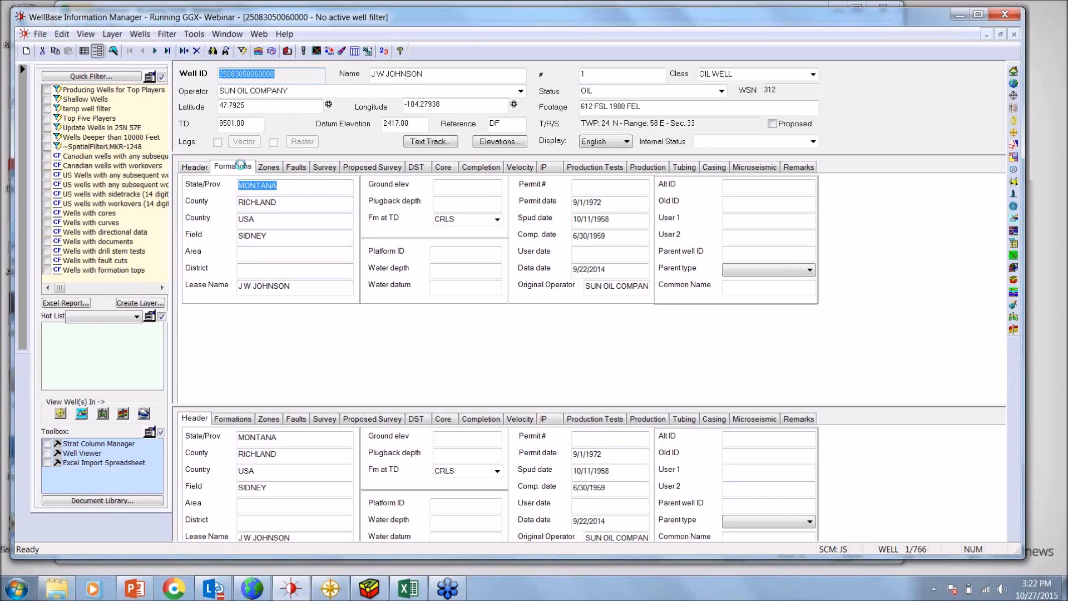
click(156, 51)
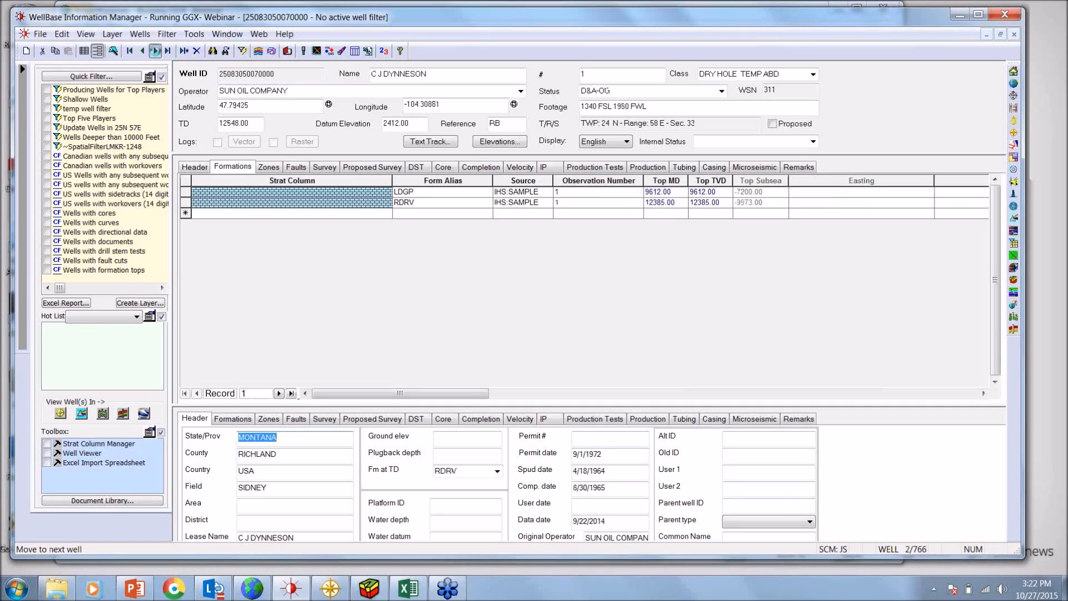
Step through the next wells in the project, viewing their formation tops and then their directional survey data
click(155, 51)
click(155, 51)
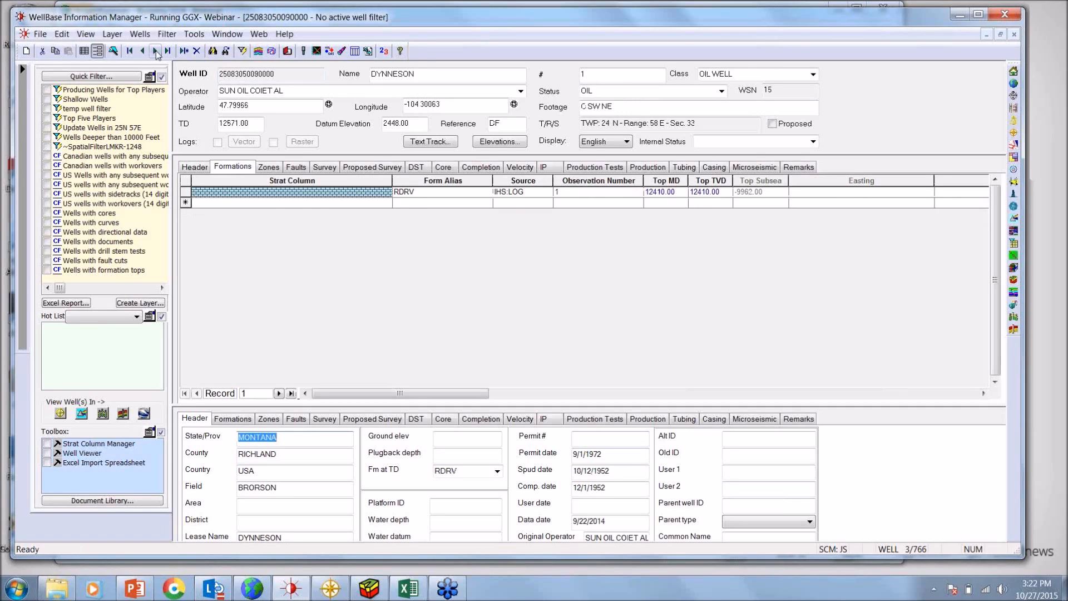
click(155, 50)
click(155, 51)
click(156, 51)
click(325, 167)
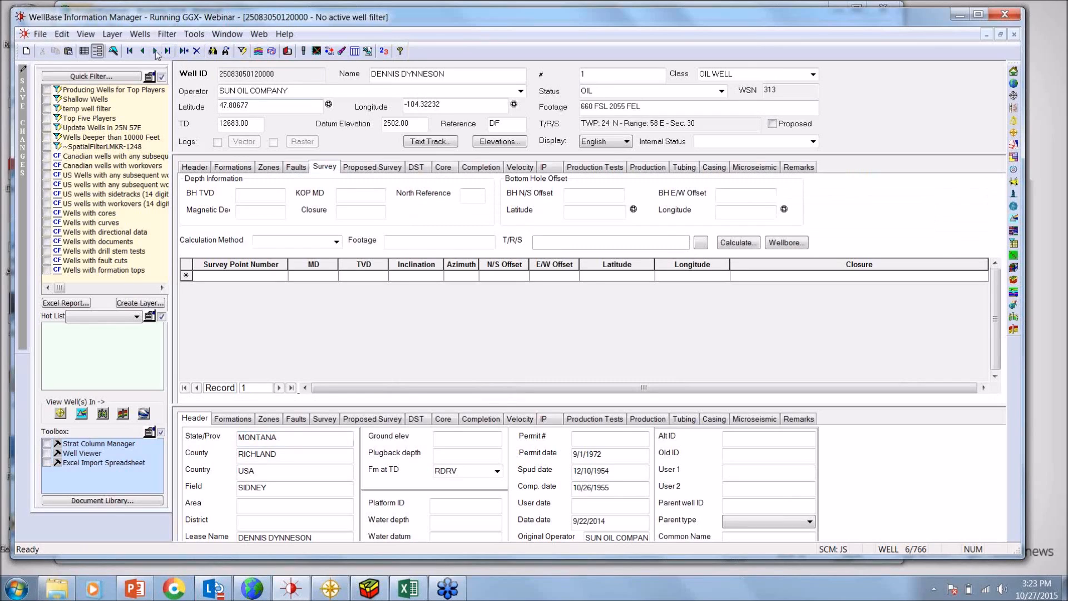
click(155, 51)
click(155, 50)
click(155, 50)
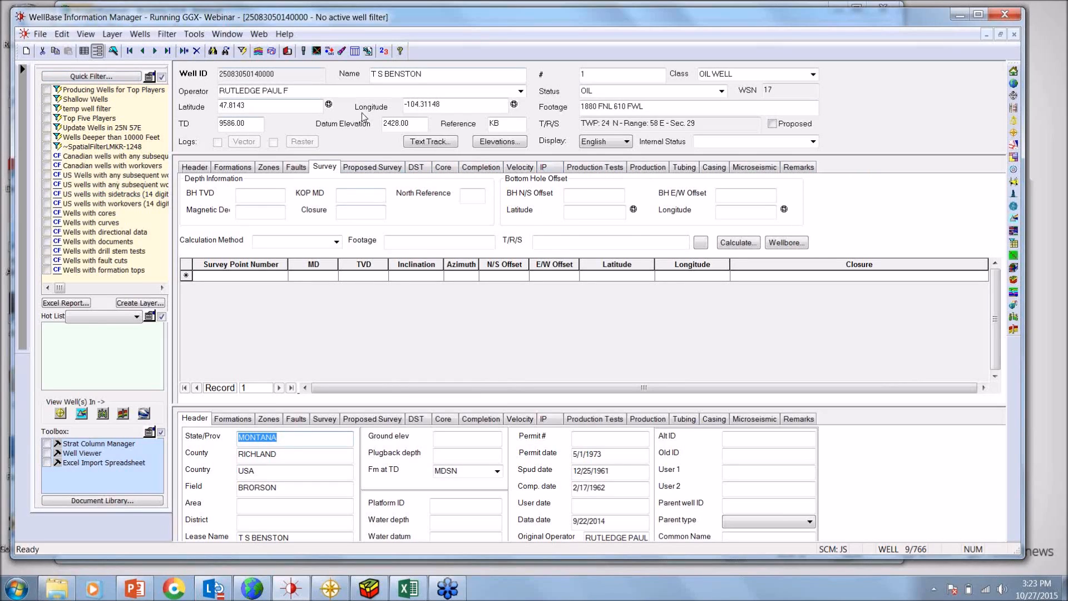
Filter the wells to those with formation tops and view the formations of the second filtered well
click(103, 271)
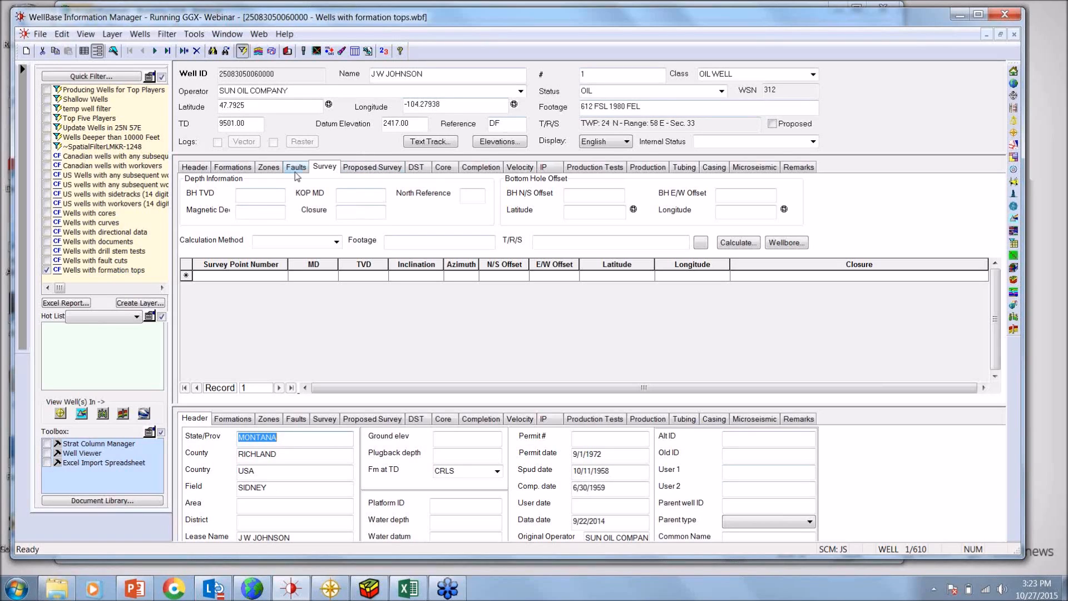
click(238, 168)
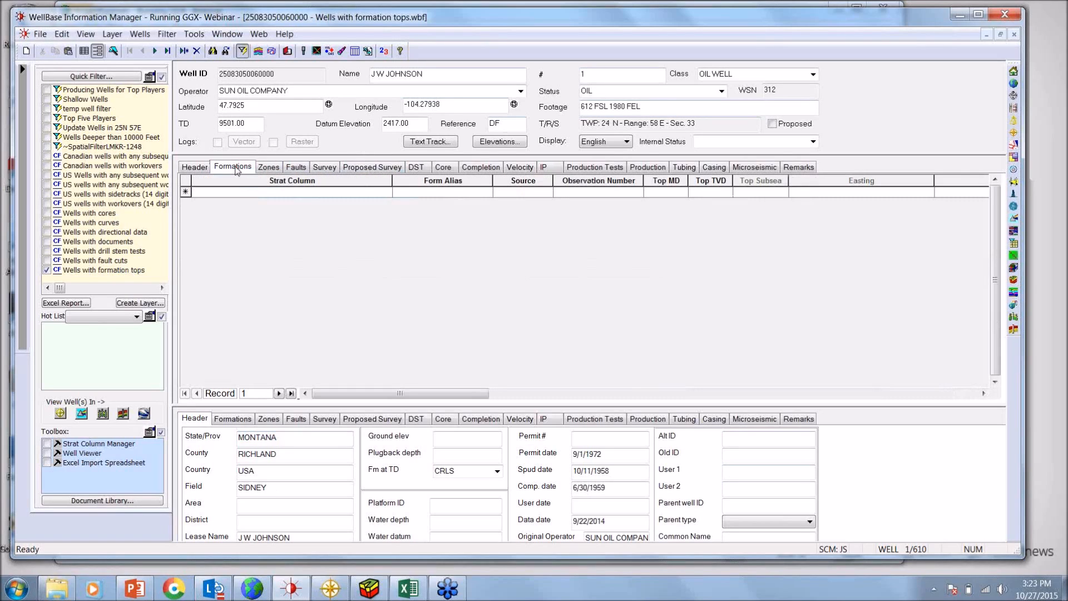
click(155, 51)
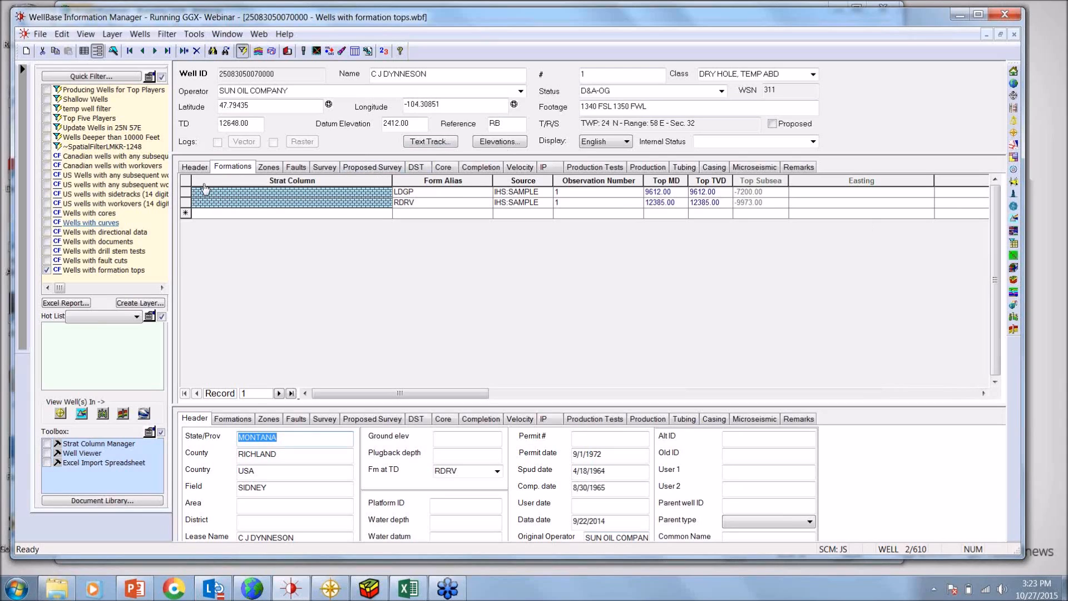
Filter to wells with directional data and inspect the first well's survey and its wellbore path in the WellBore Viewer
click(139, 233)
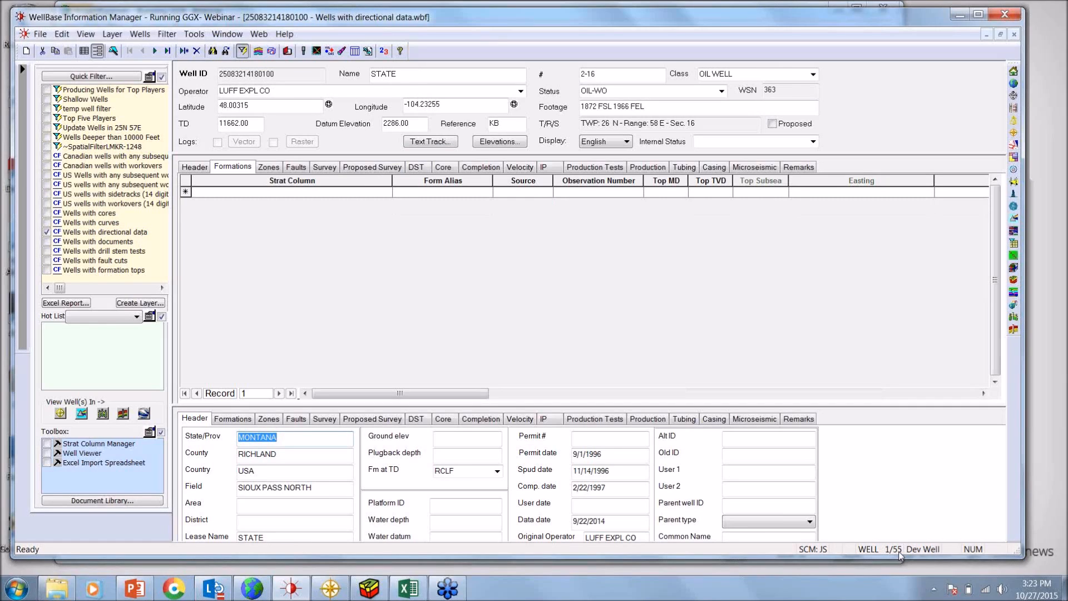
click(324, 168)
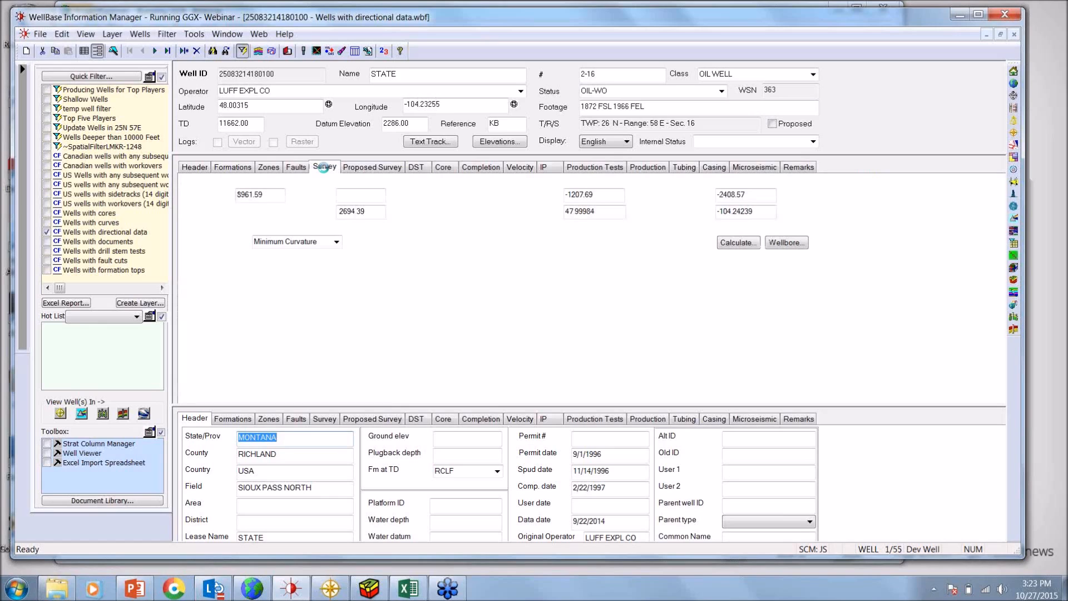
click(786, 243)
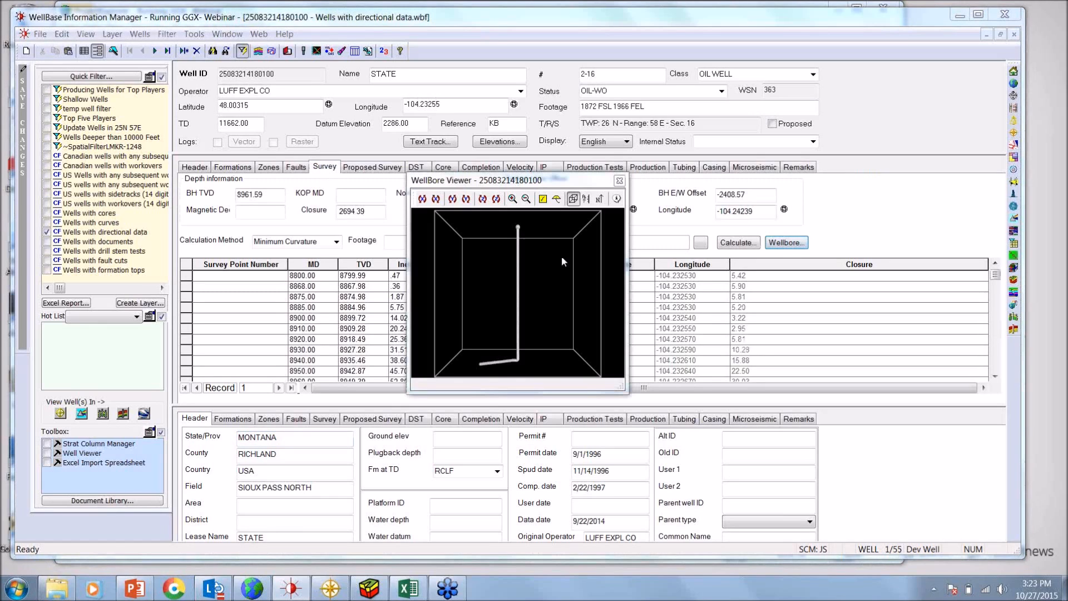
click(619, 181)
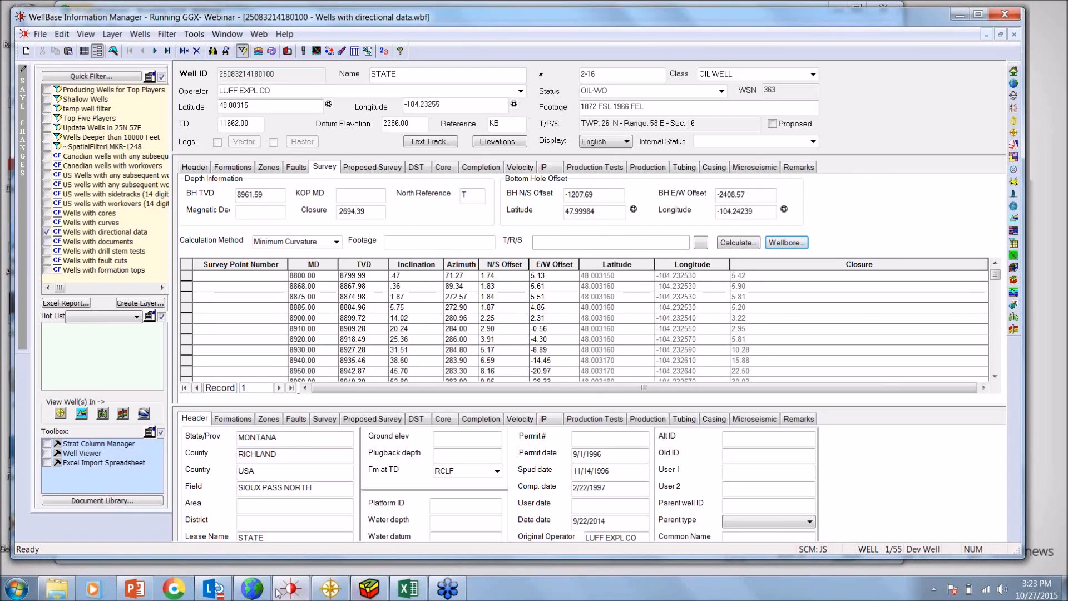
Switch to ProjectExplorer, start an IHS 298 Production Import (Fixed Field) and load willistonprod.98f from the webinar data folder
click(255, 590)
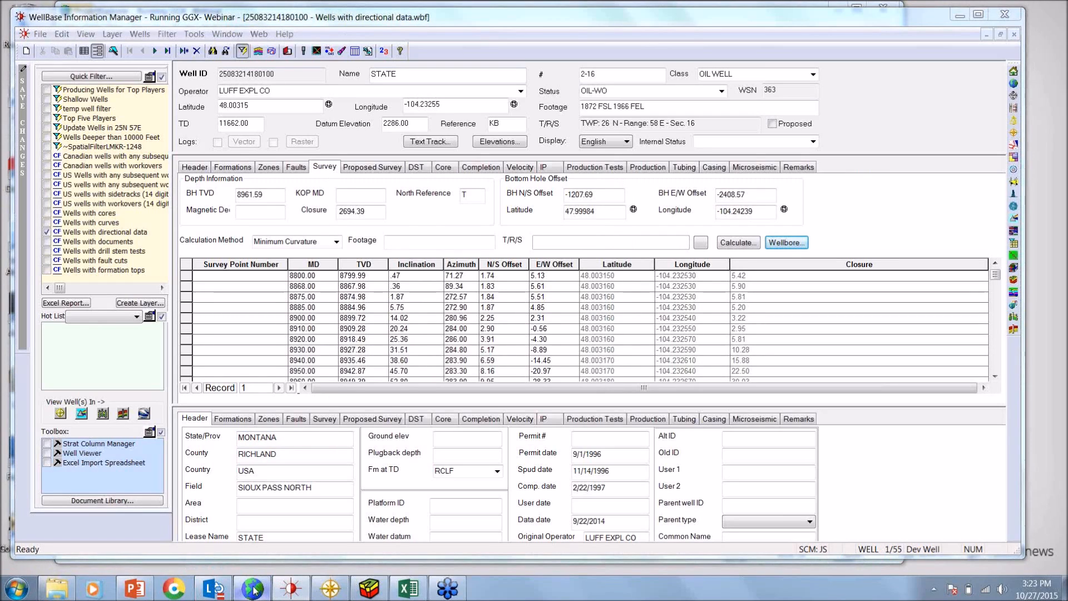
click(69, 27)
mouse_move(99, 77)
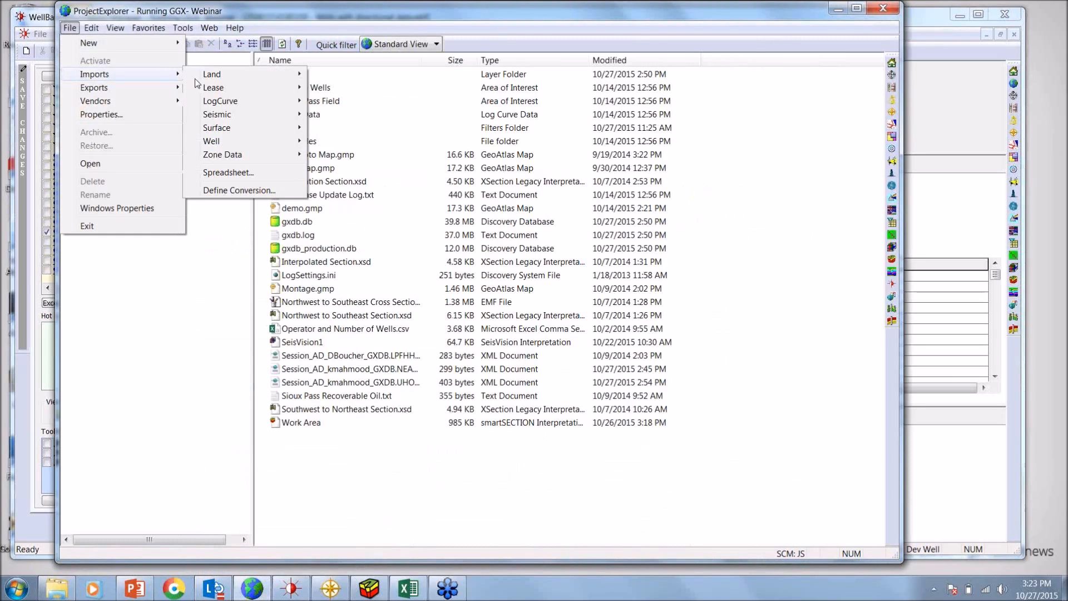
mouse_move(236, 144)
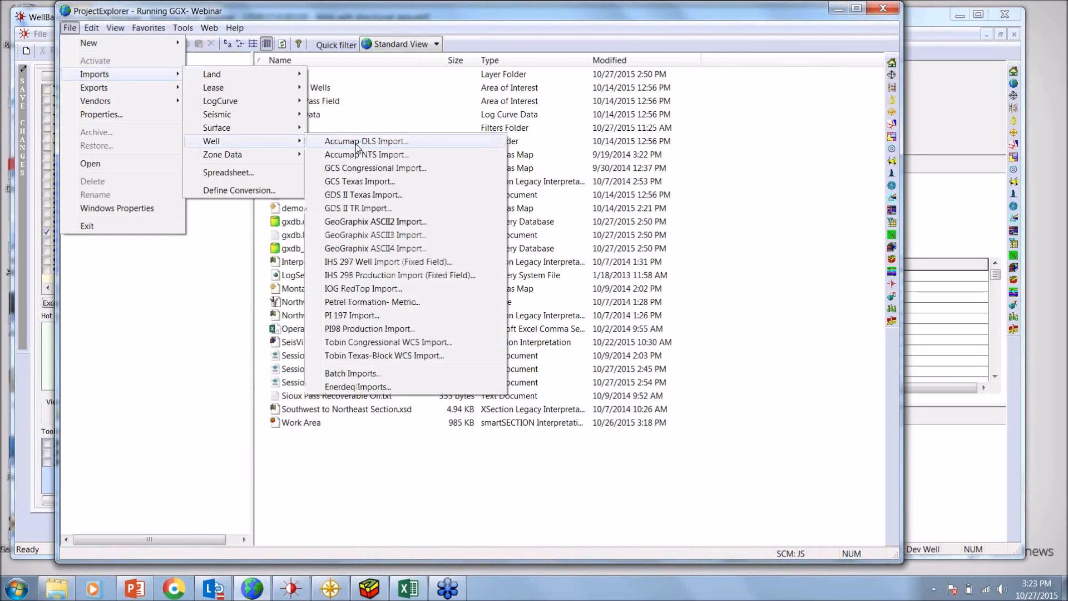
click(362, 276)
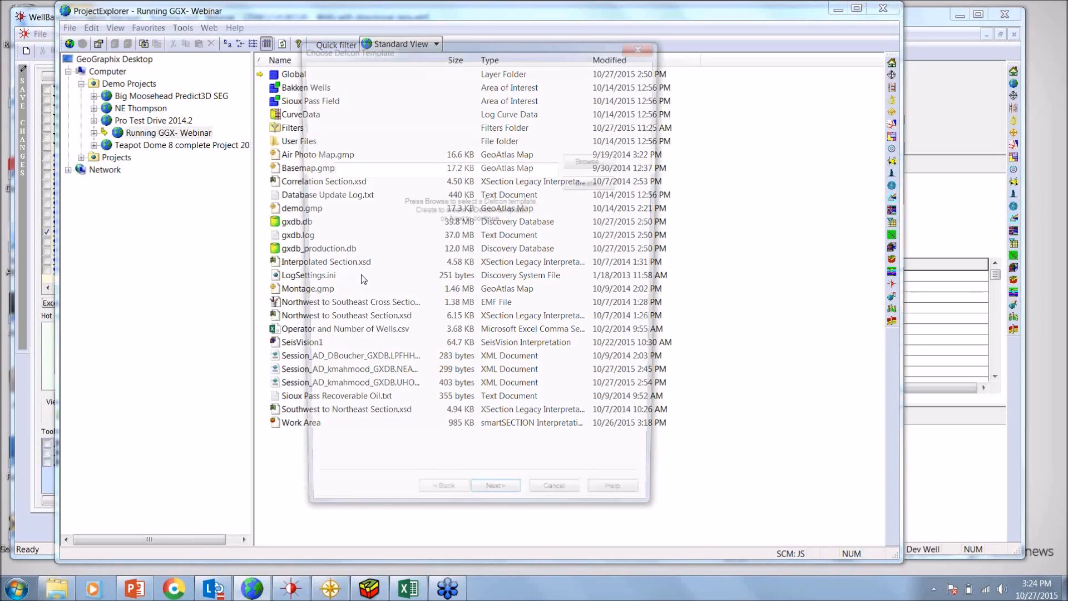
click(602, 87)
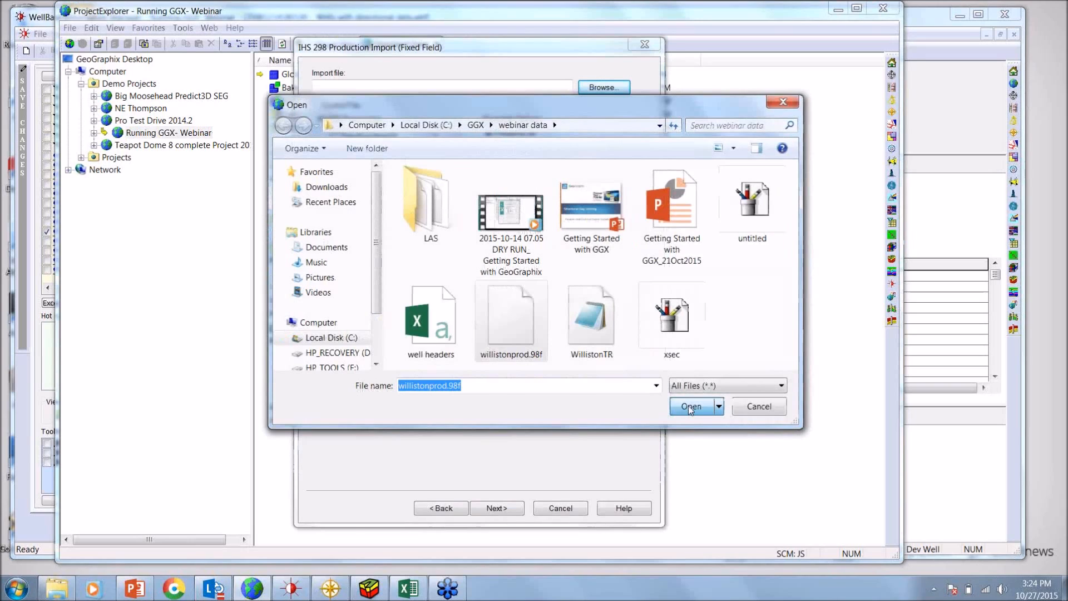
click(688, 405)
Go through the production import's default zone aliasing, boundary and coordinate system settings, and cancel the import
click(507, 510)
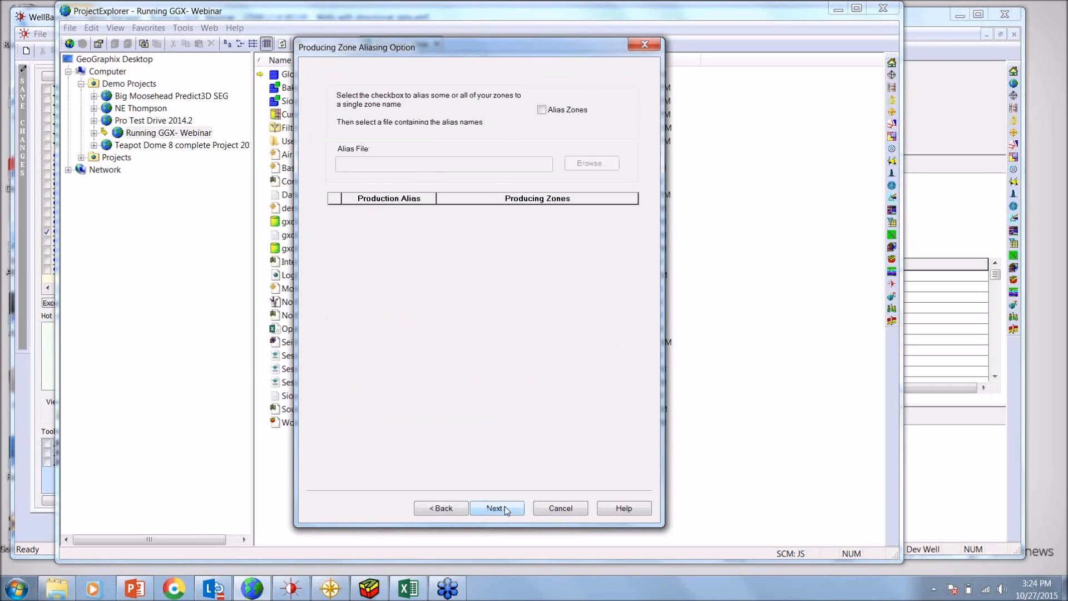
click(499, 508)
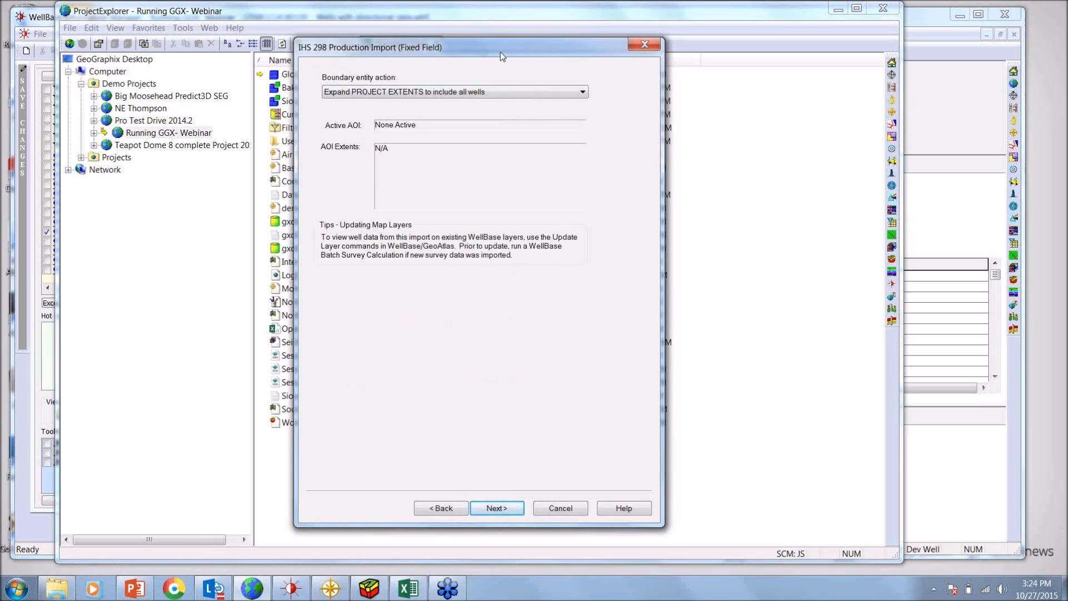
drag(499, 52, 473, 50)
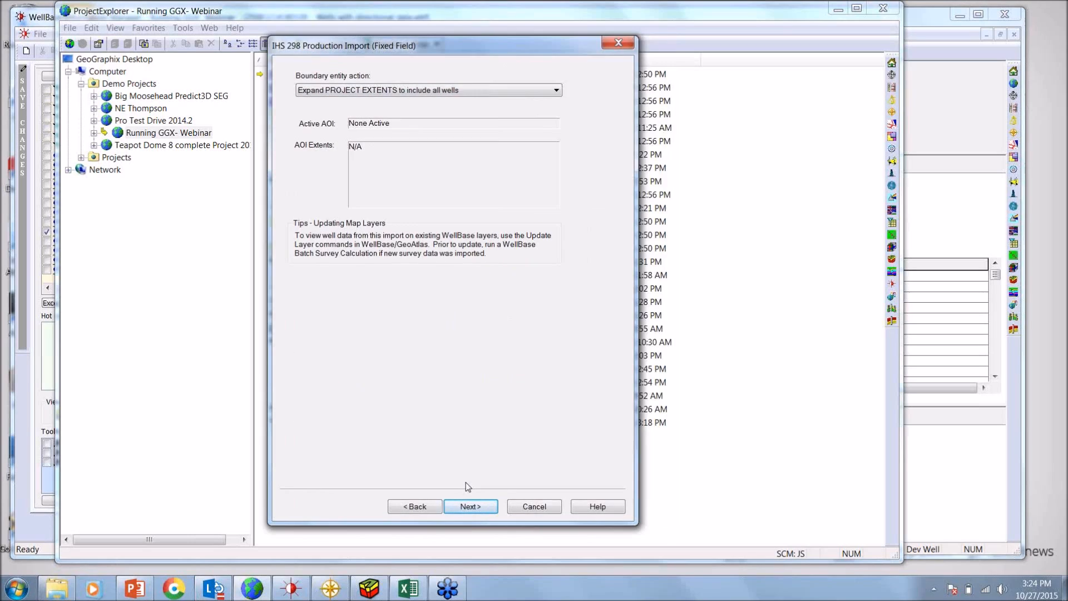
click(468, 505)
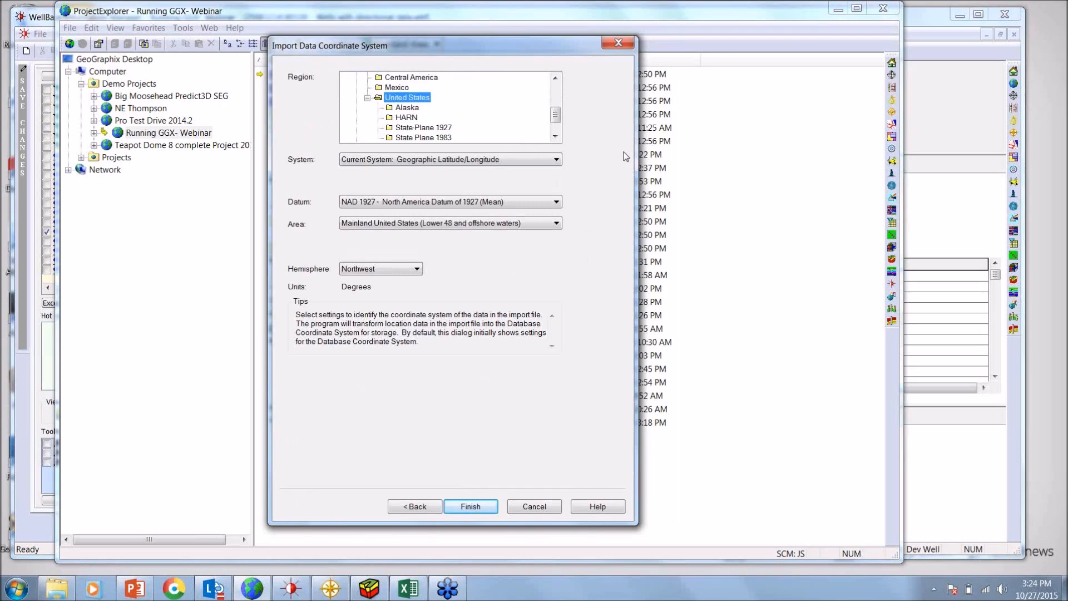
click(540, 510)
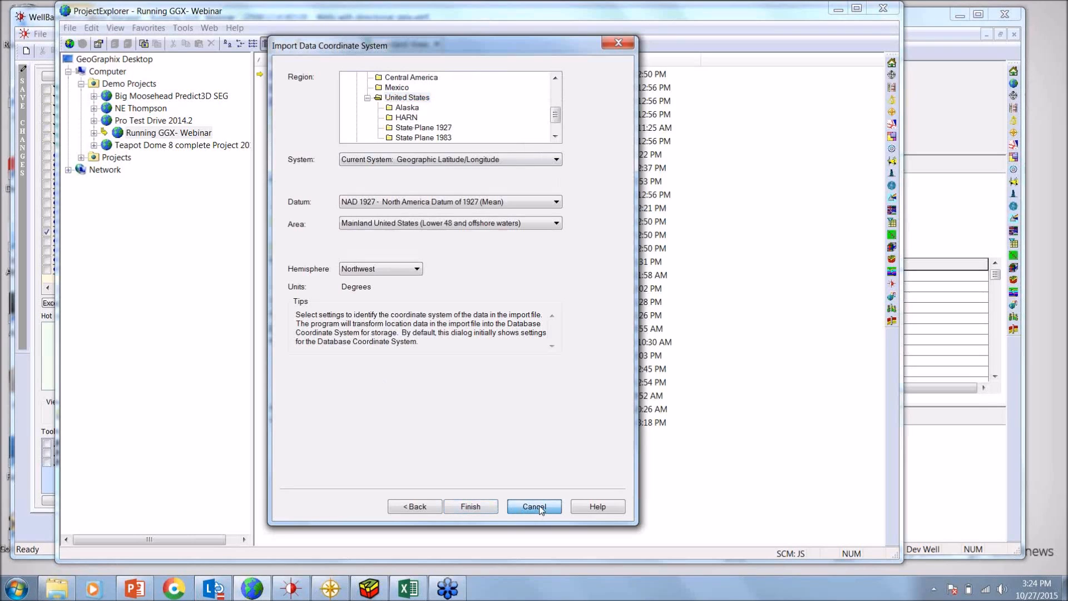
click(539, 505)
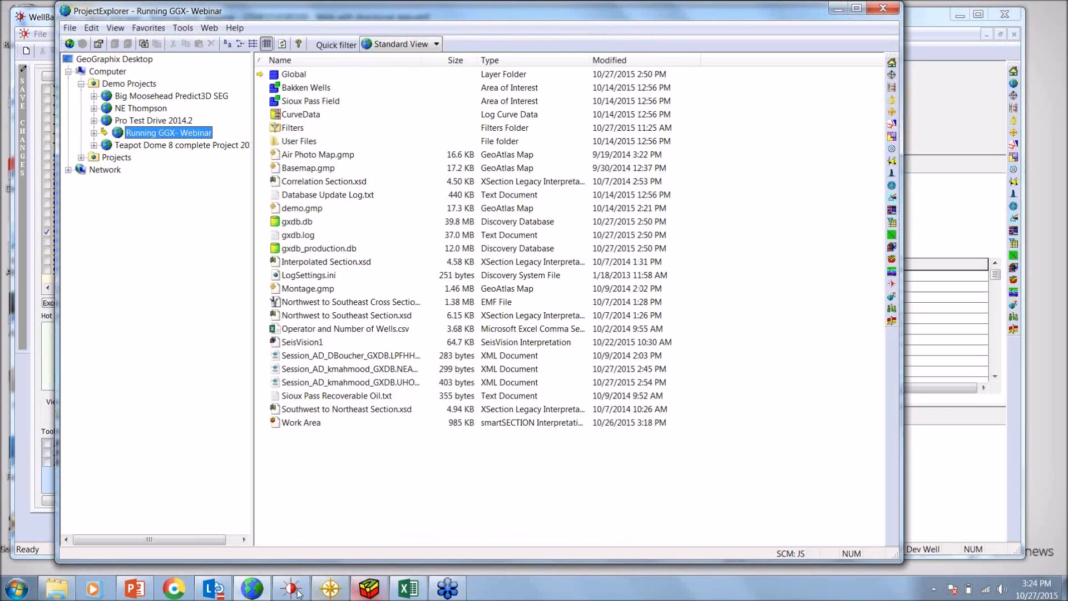
Switch to WellBase, filter to wells with production, and view the first well's production data
click(299, 593)
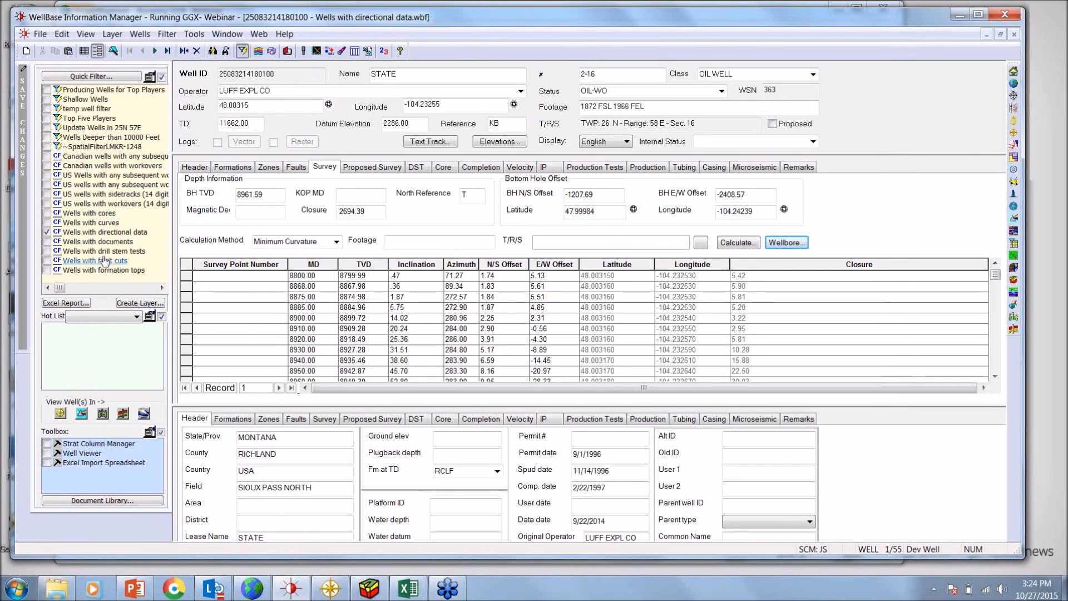
click(162, 288)
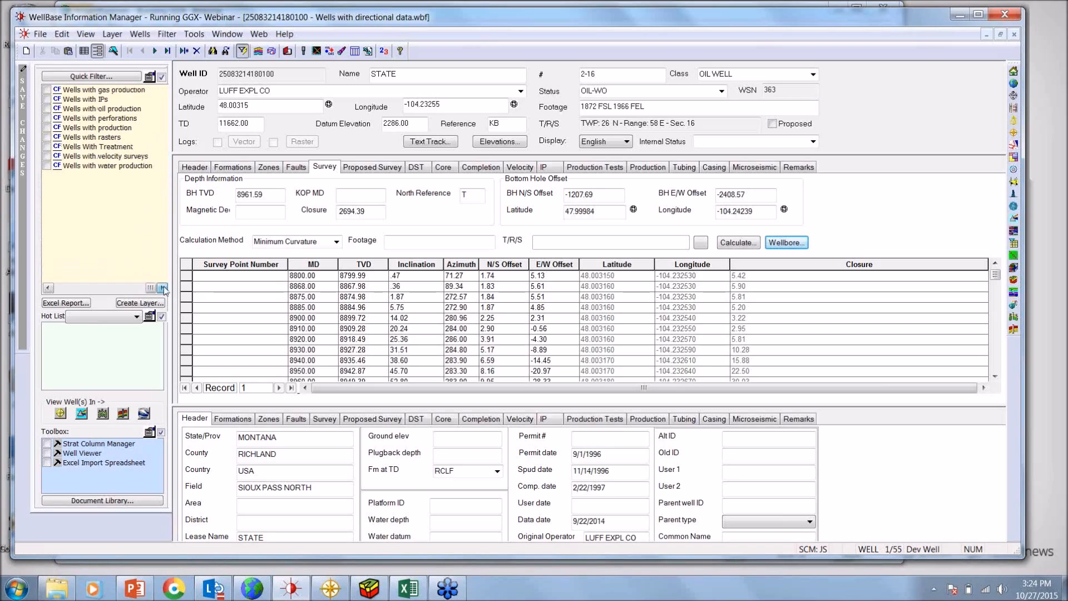
double_click(118, 129)
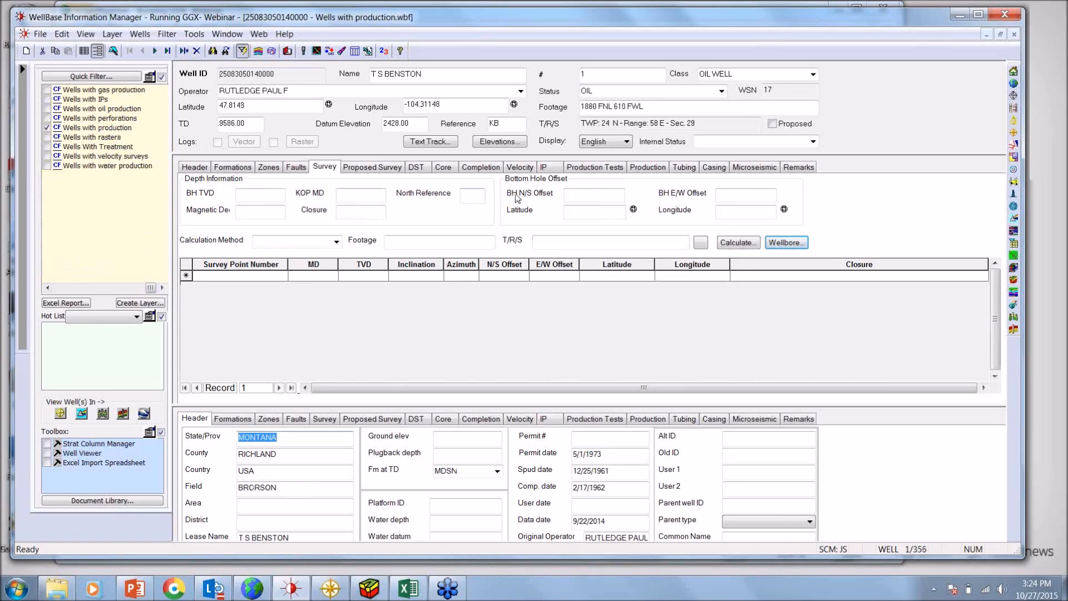
click(647, 168)
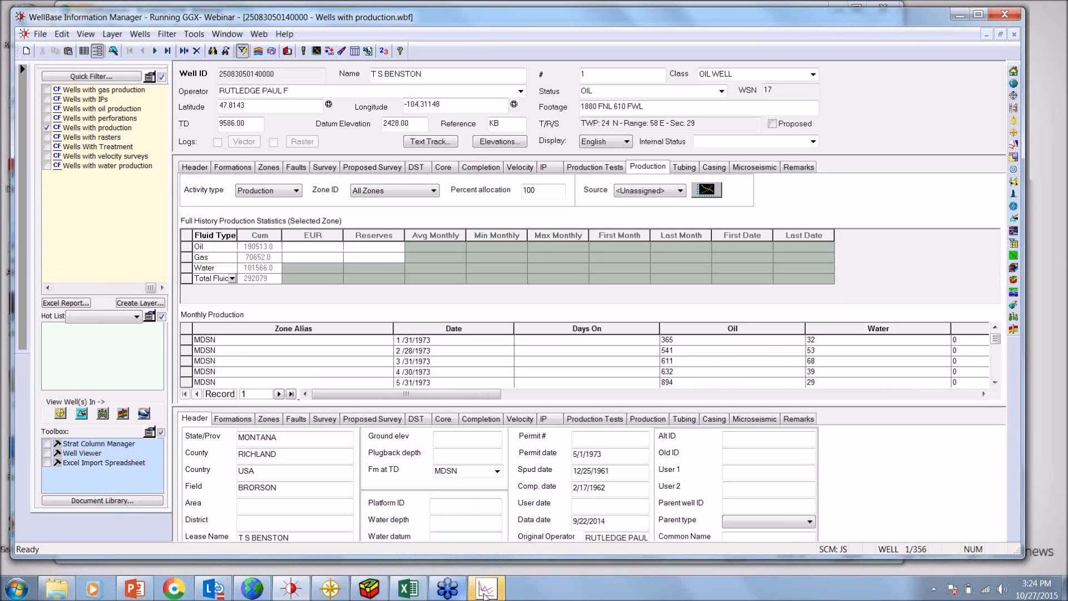
Review the well's rate versus time decline chart in Production Analysis and exit that program
click(485, 592)
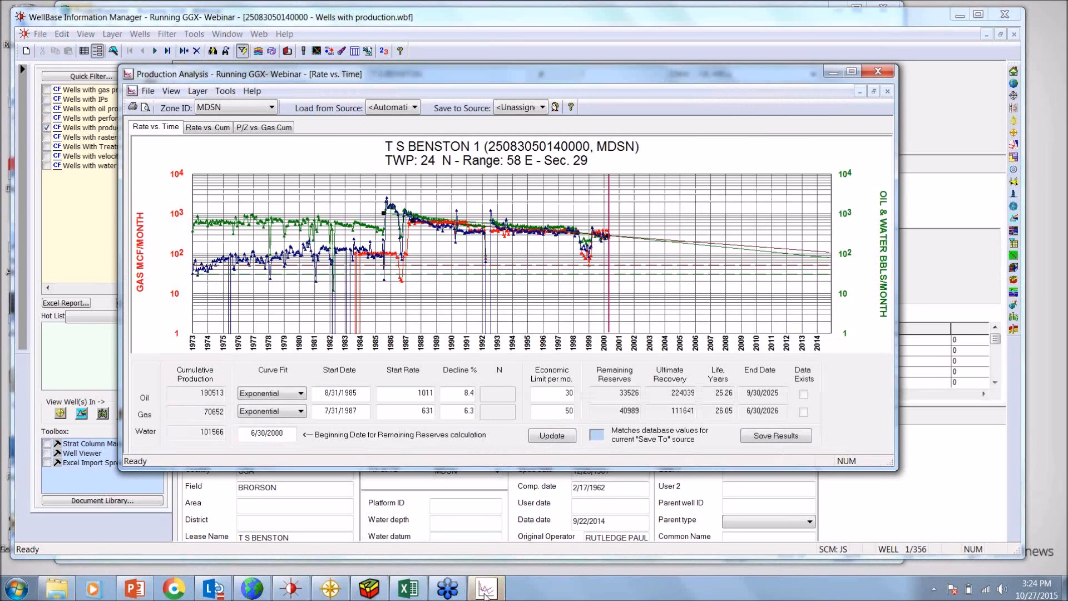
mouse_move(356, 78)
mouse_down()
mouse_move(329, 76)
mouse_move(358, 77)
mouse_up()
click(150, 91)
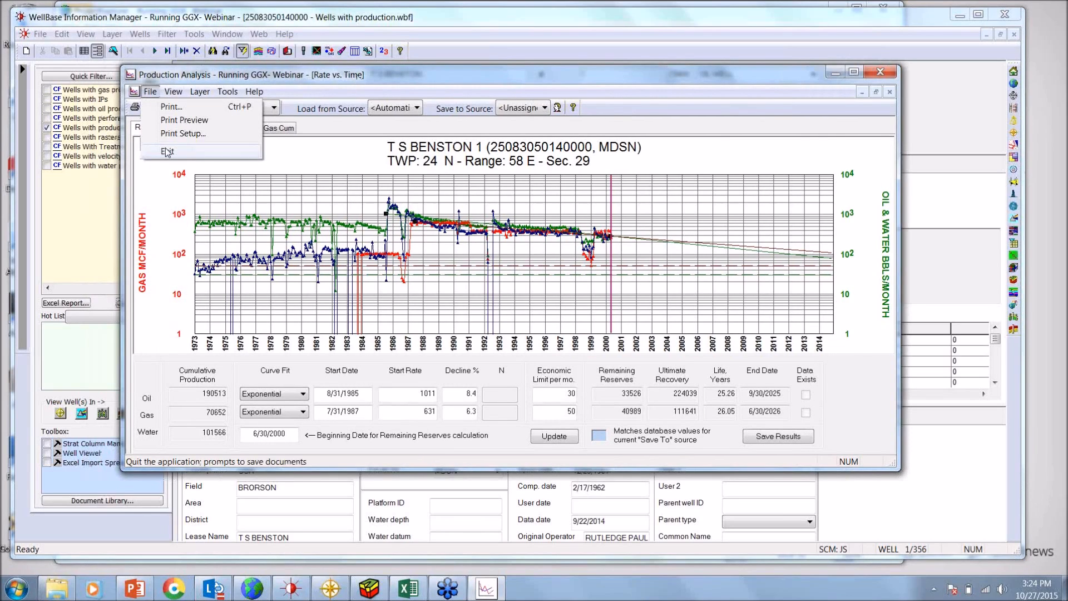
click(167, 151)
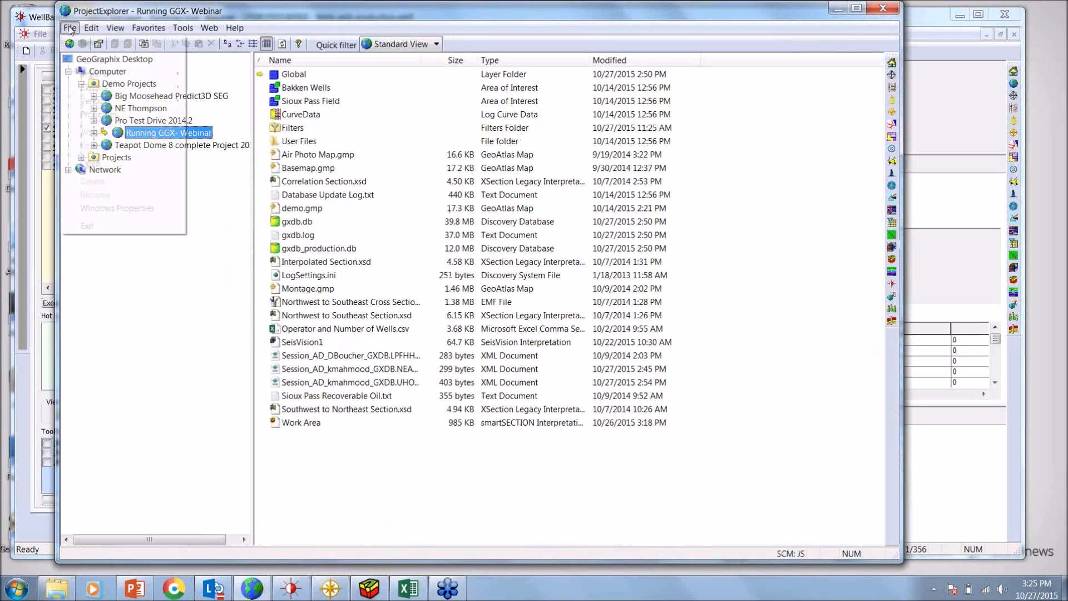
Switch to ProjectExplorer and start a LAS/LBS log curve import showing the files in the LAS folder
click(70, 27)
mouse_move(97, 93)
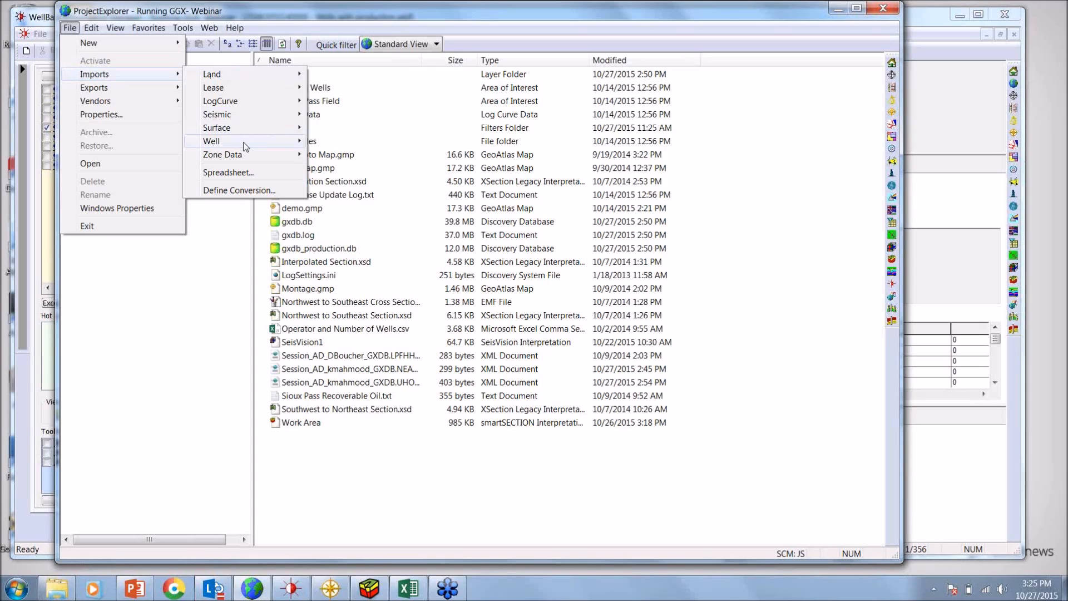
mouse_move(248, 147)
mouse_move(278, 101)
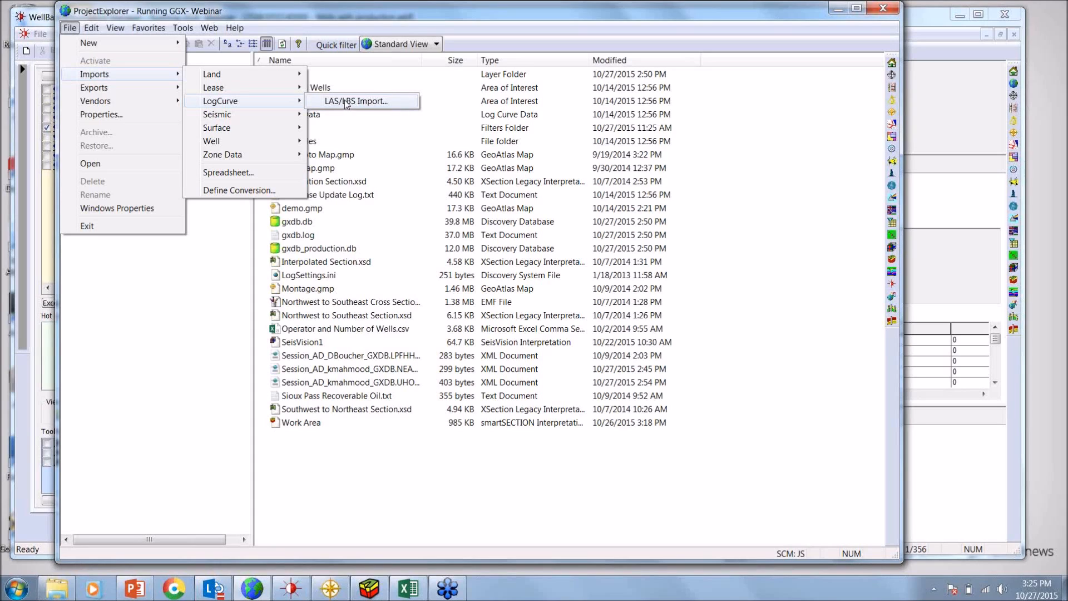
click(347, 103)
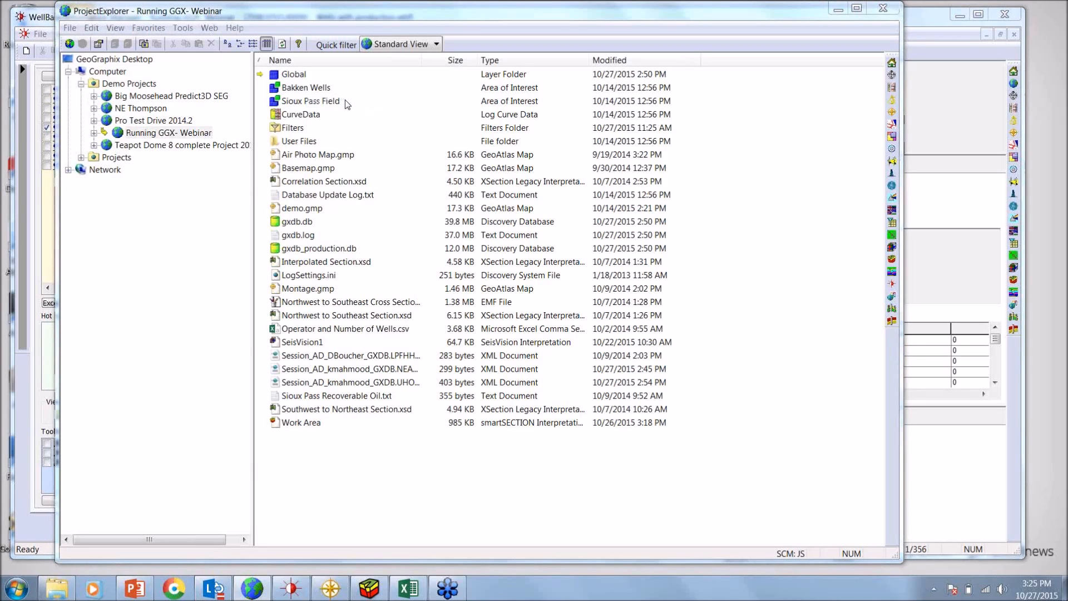
drag(478, 116, 433, 105)
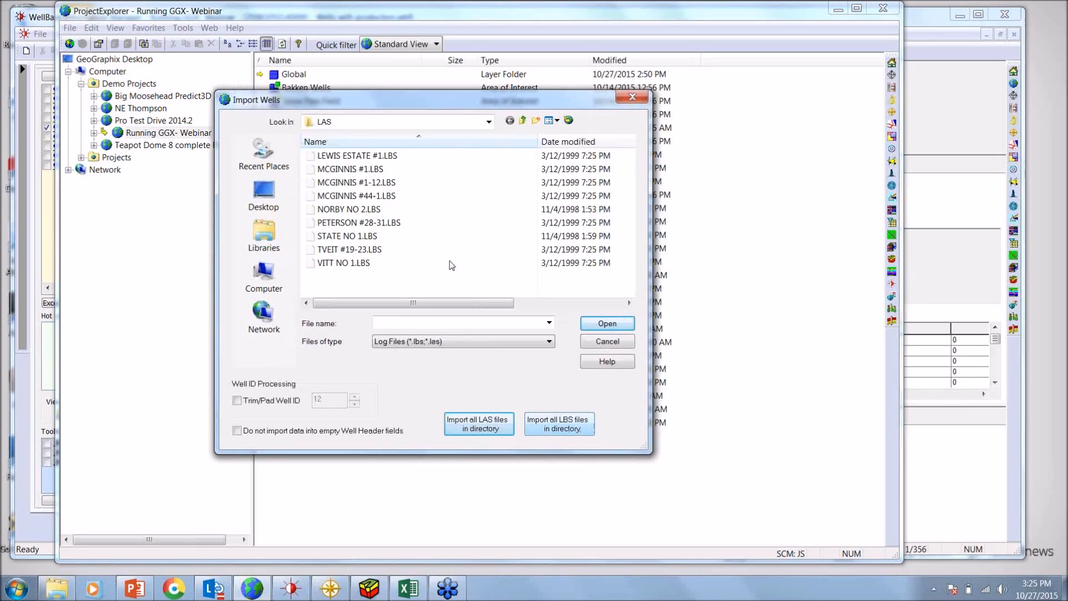
Choose to import all LBS files in the LAS folder, review the Multi-Well Import options, and cancel
click(559, 425)
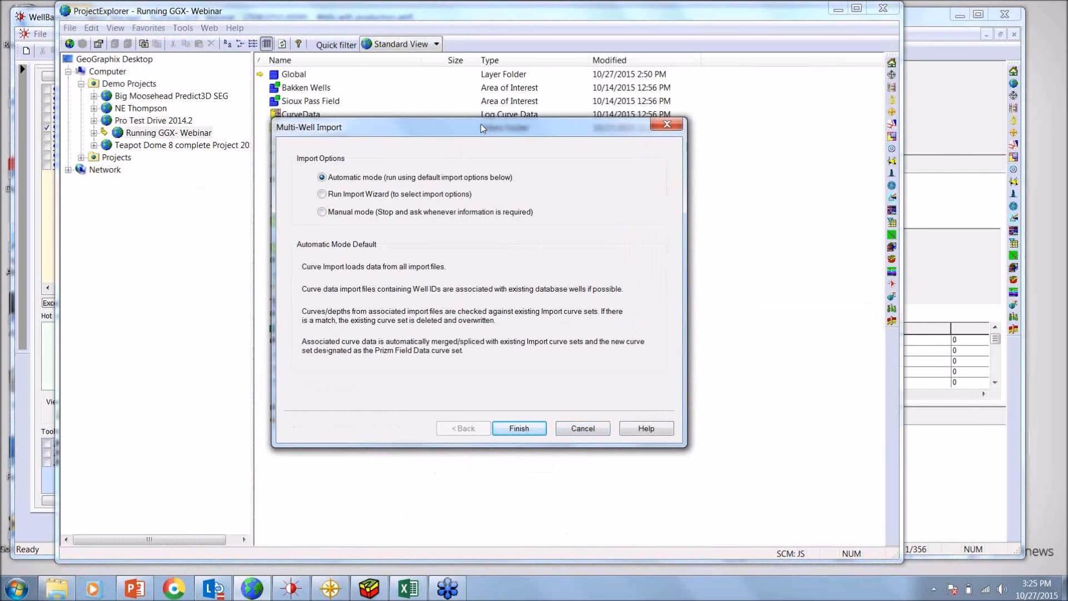
drag(480, 123, 457, 118)
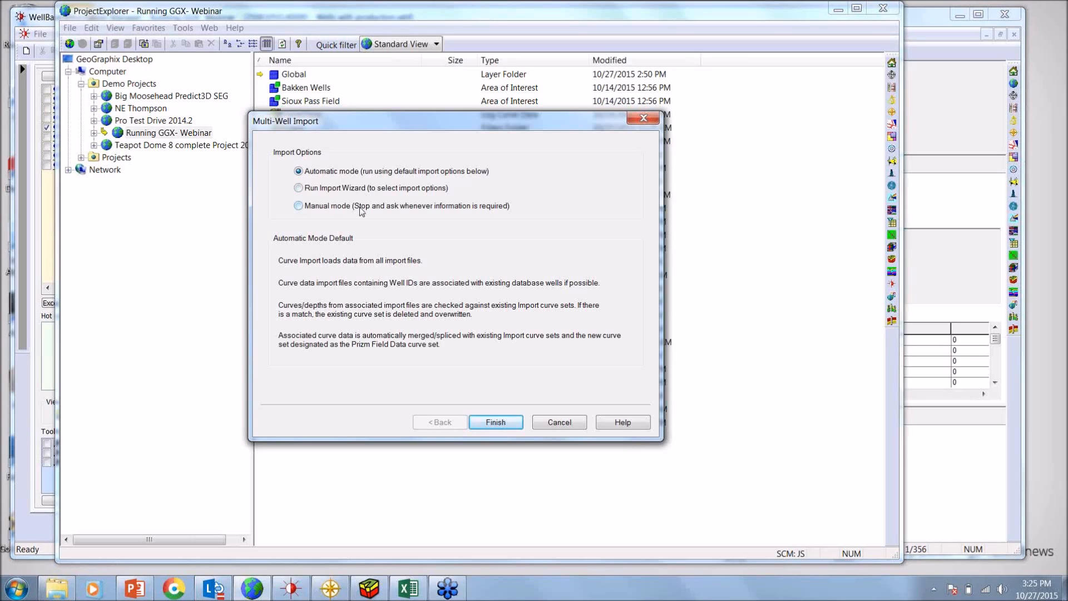
click(560, 425)
Switch to WellBase, filter to wells with curves, and view the first well's vector log curve list
click(297, 594)
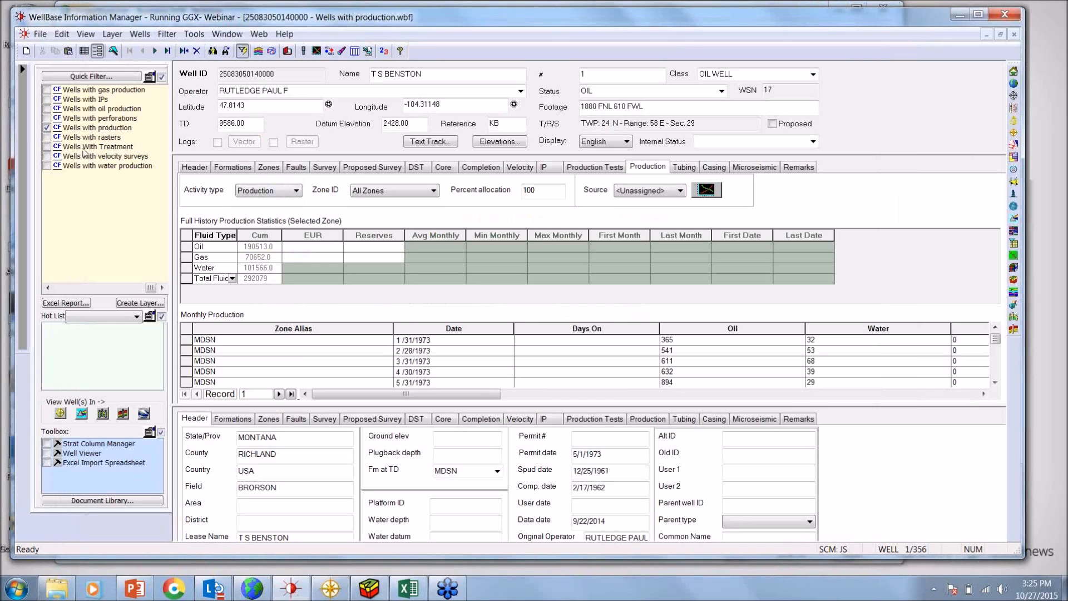
click(49, 288)
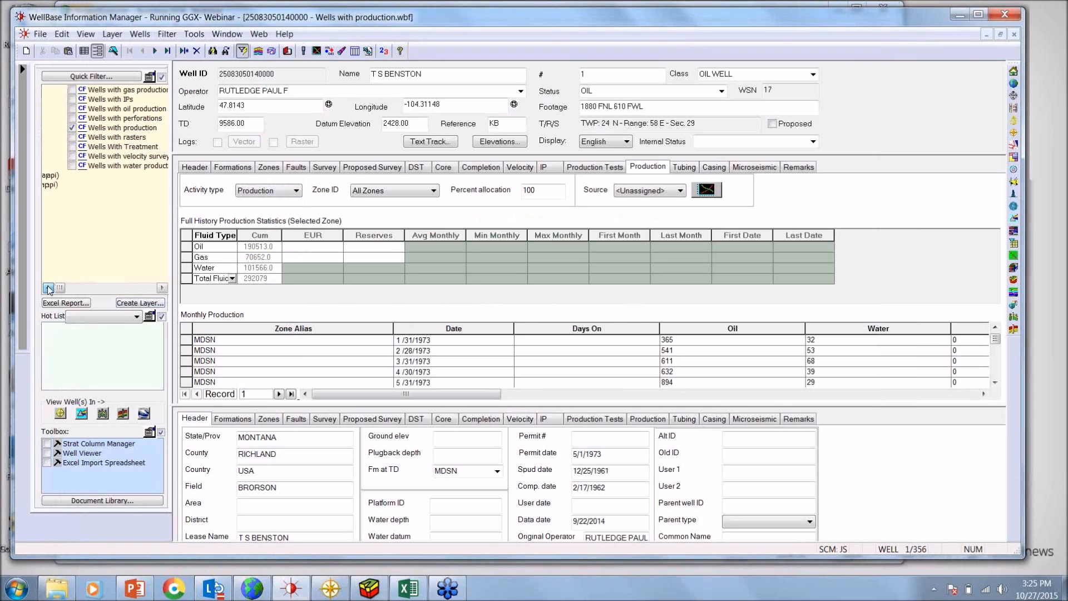
click(104, 222)
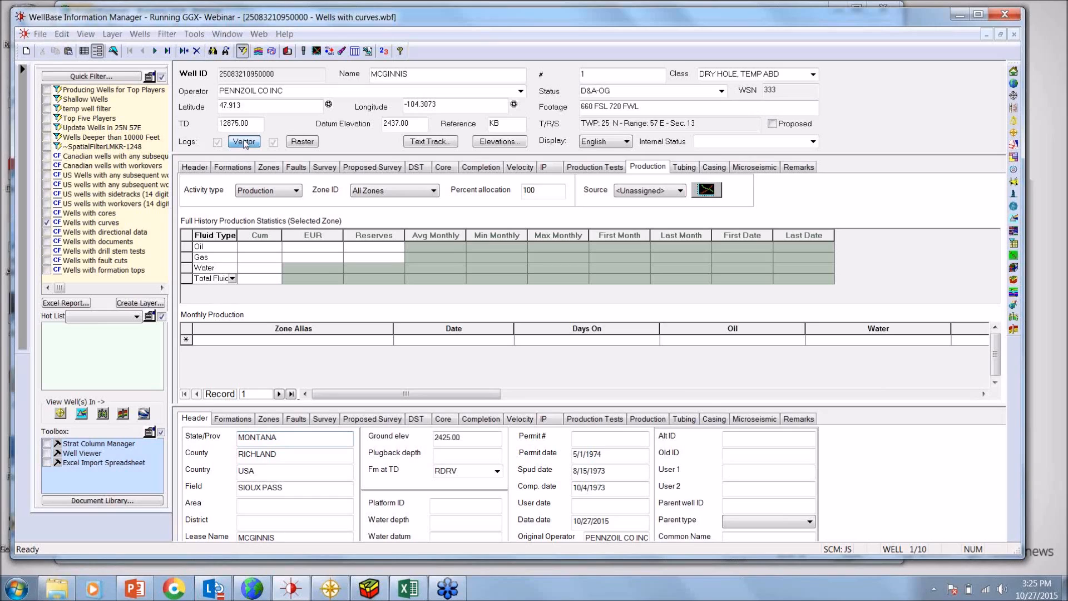
click(244, 142)
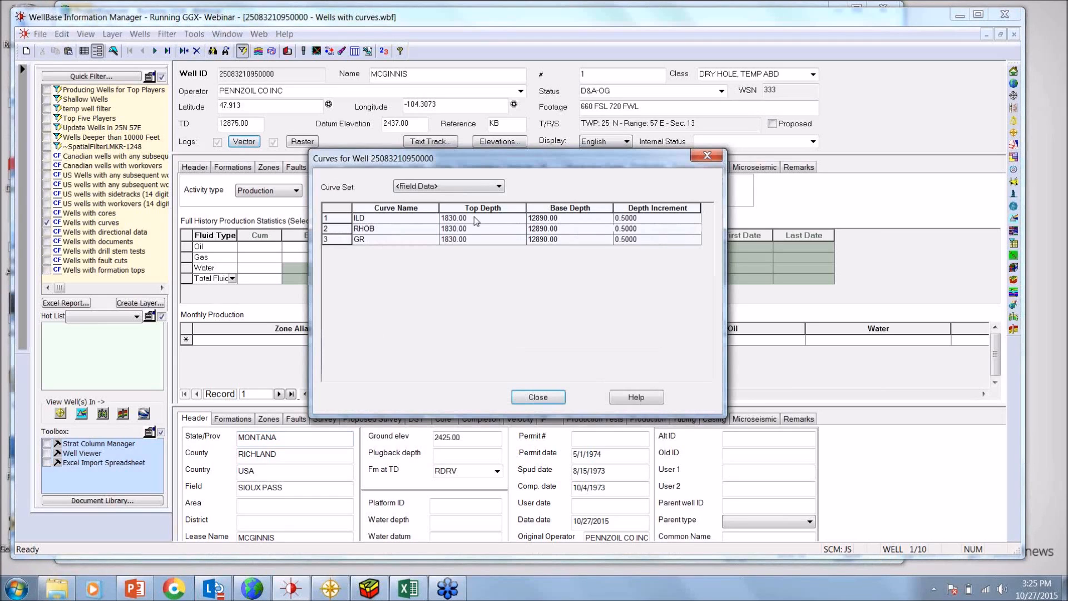
click(538, 397)
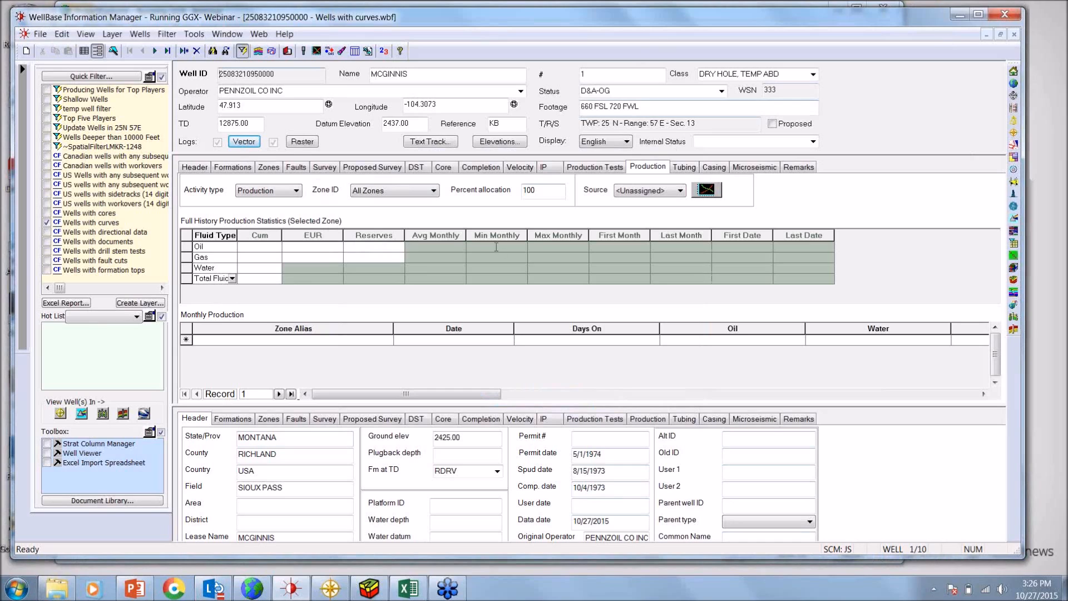
Switch to ProjectExplorer to look at the Spreadsheet import option, then switch to the well headers workbook in Excel
click(252, 588)
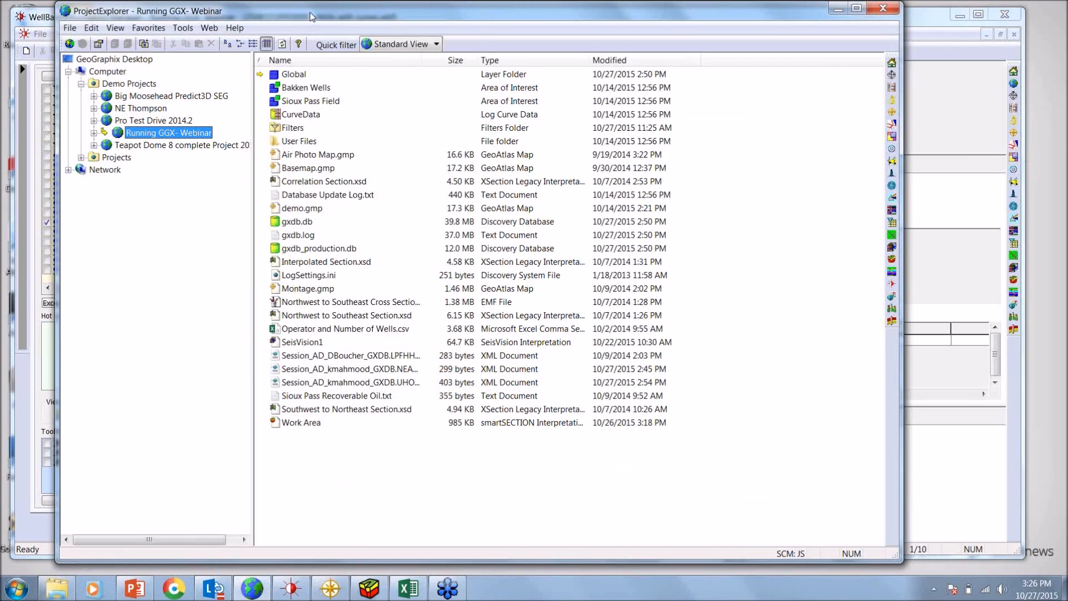
click(70, 29)
mouse_move(151, 78)
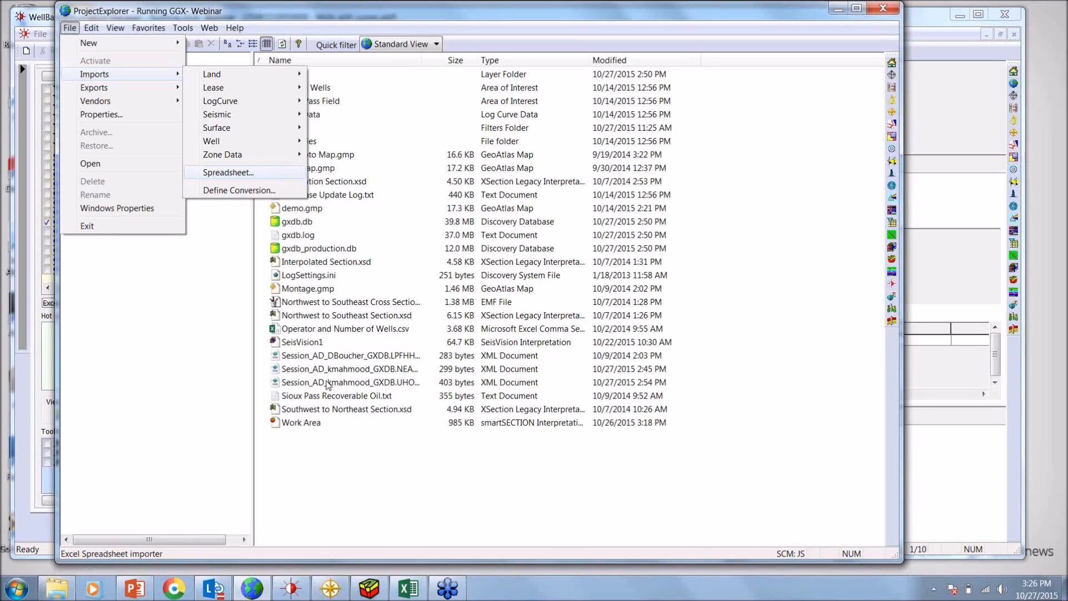
mouse_move(408, 594)
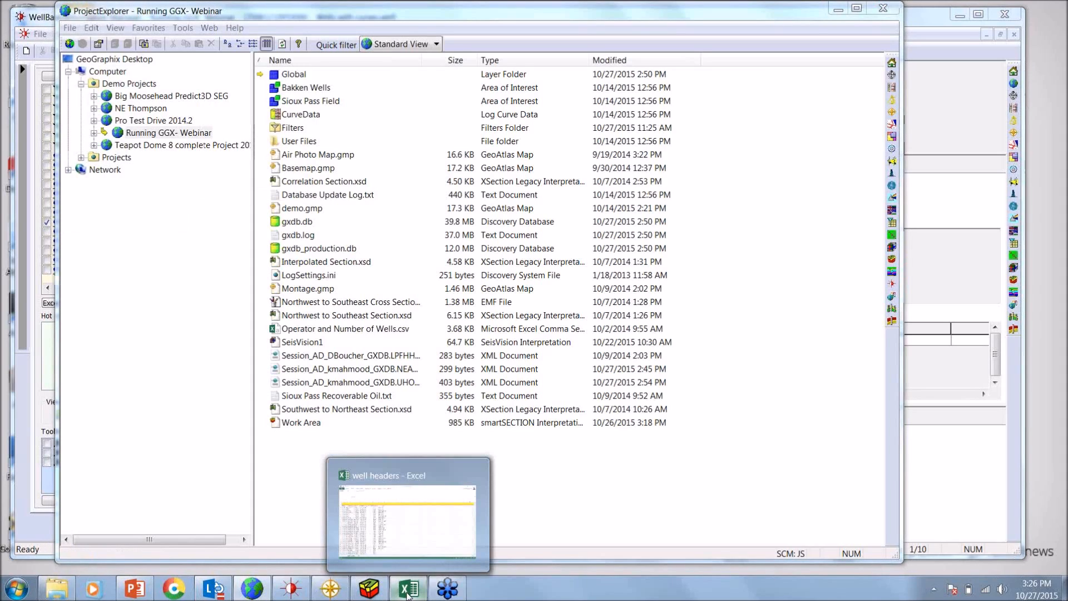
click(408, 594)
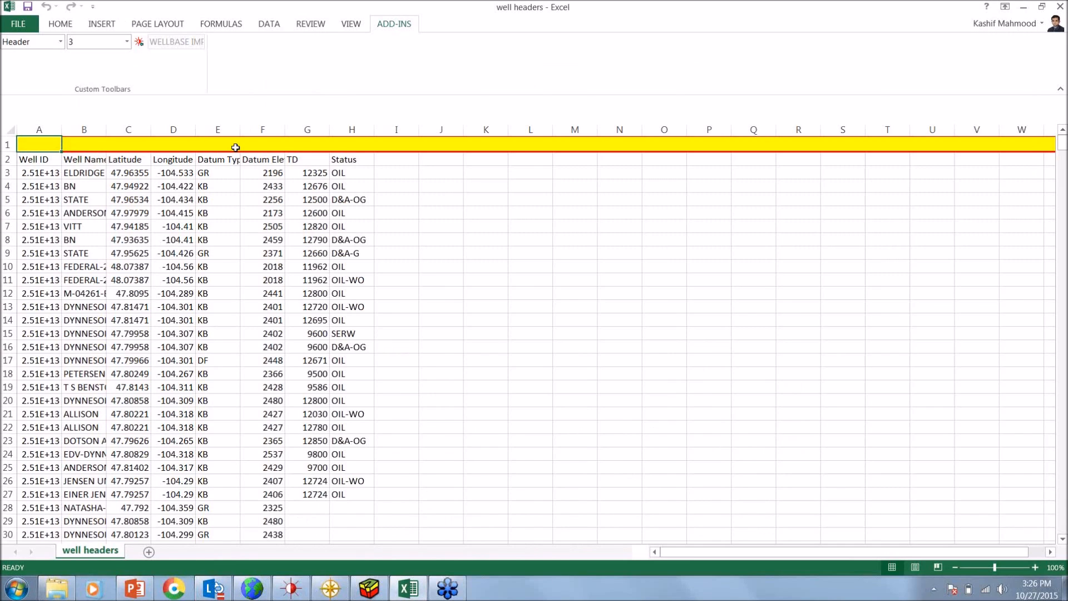
Map the well headers sheet to the Header table, replacing its current mapping
click(60, 41)
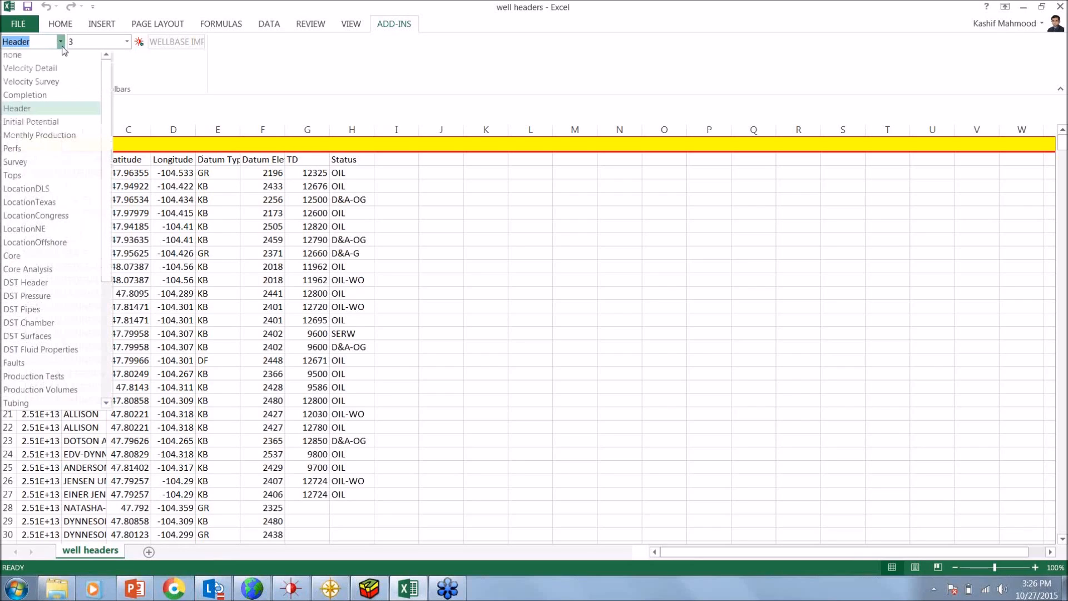
click(72, 112)
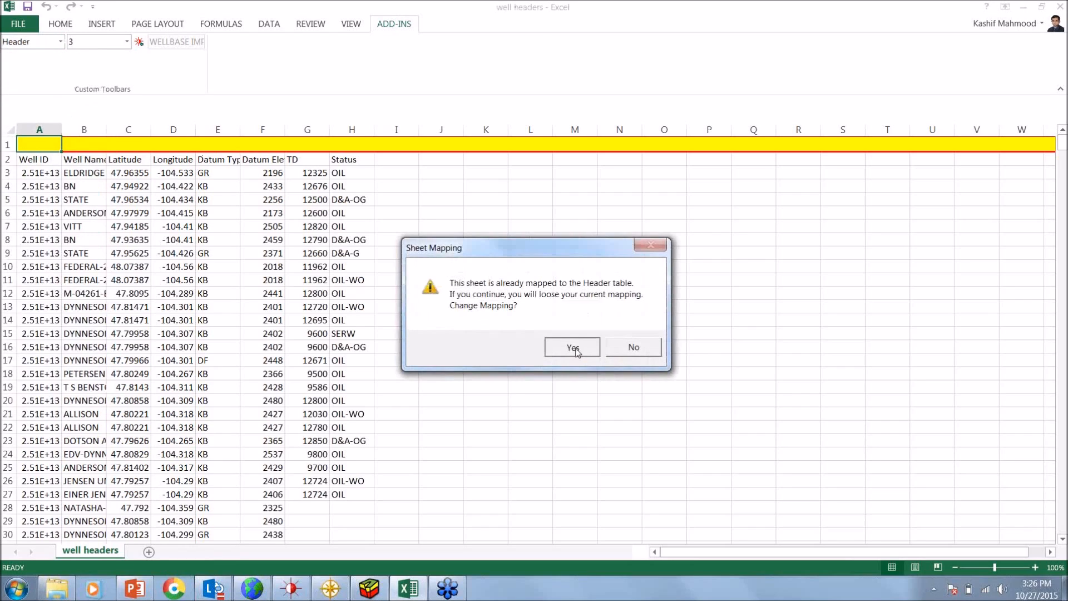
click(572, 347)
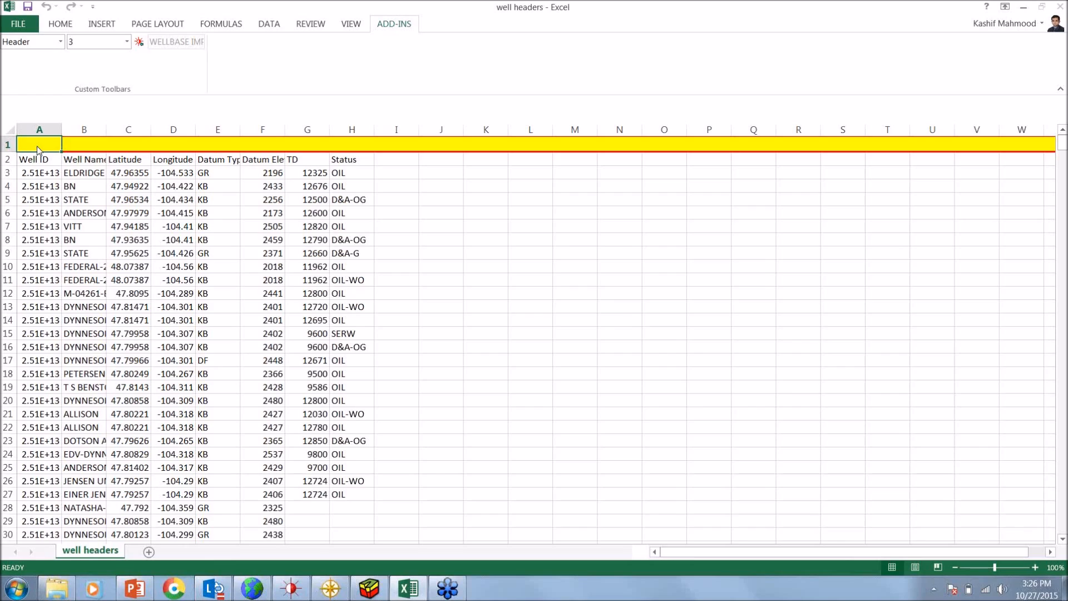
Map column A to the Well ID field and column B to Well Name
double_click(37, 146)
click(605, 301)
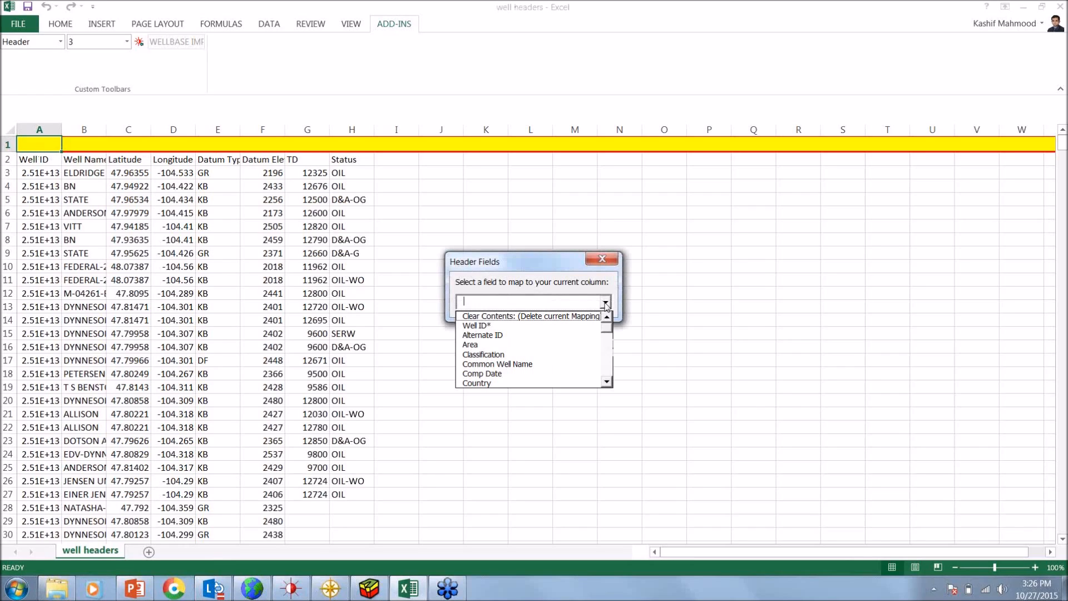
click(573, 322)
click(605, 302)
scroll(565, 361, down, 10)
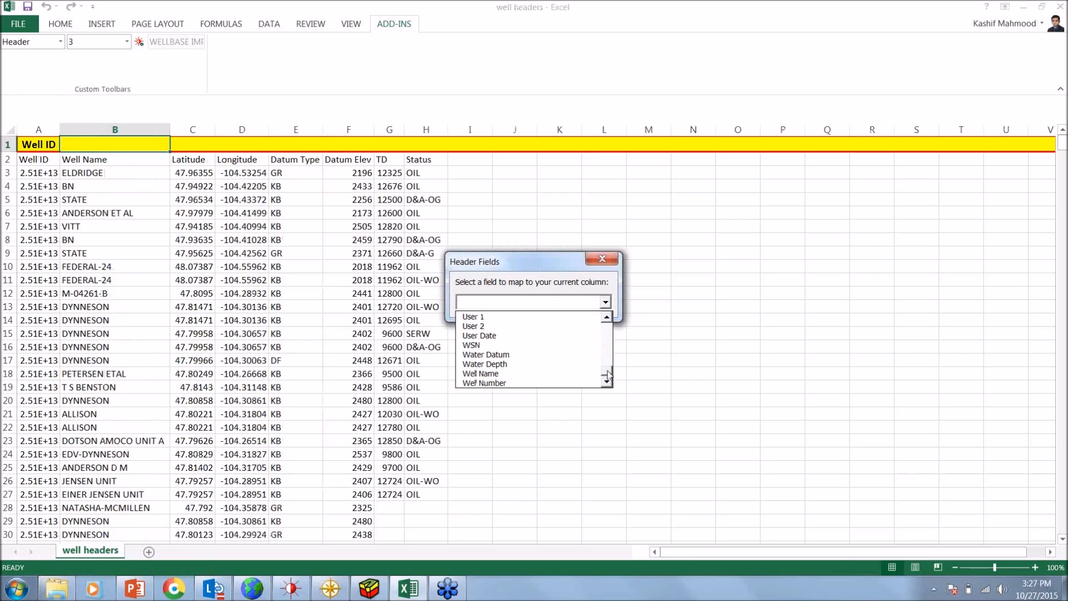
click(563, 375)
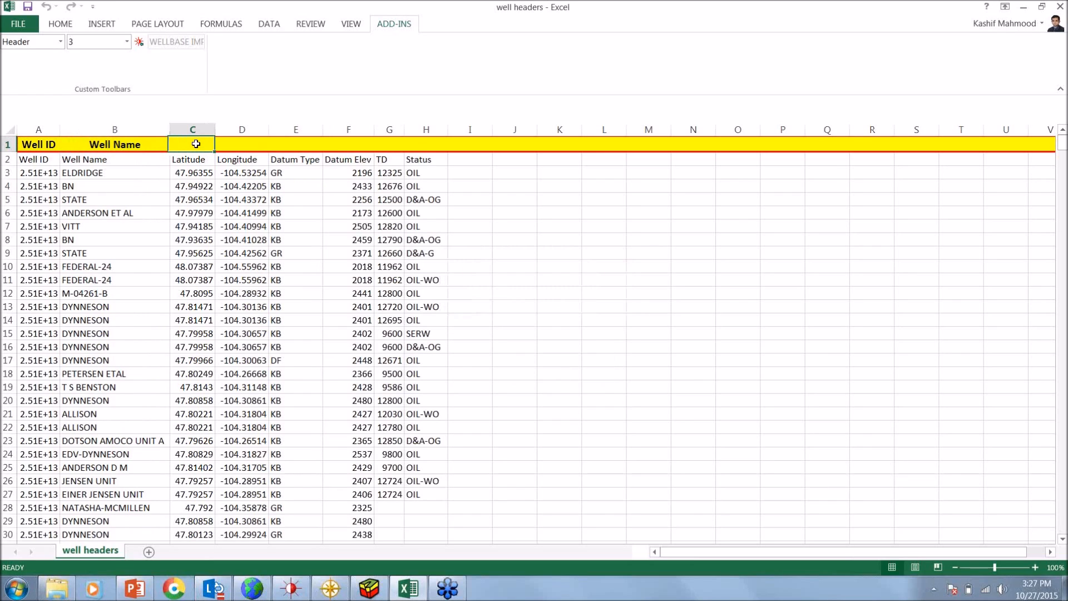
Map the Latitude column C to the Lat field and the Longitude column D to Lng
click(605, 302)
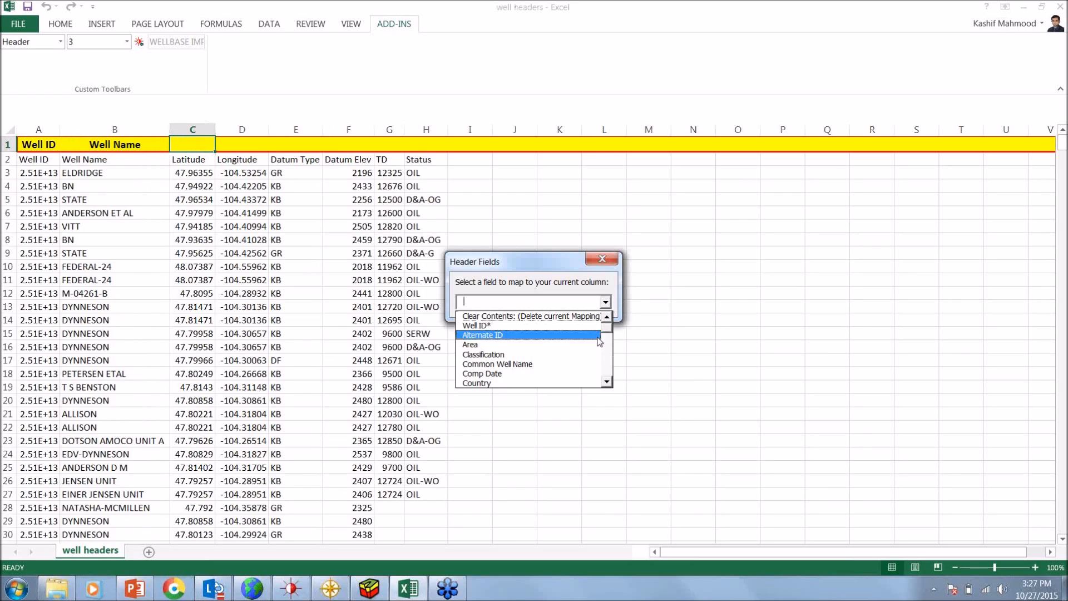
click(607, 382)
click(607, 381)
click(606, 381)
click(607, 381)
click(607, 381)
click(607, 381)
click(523, 374)
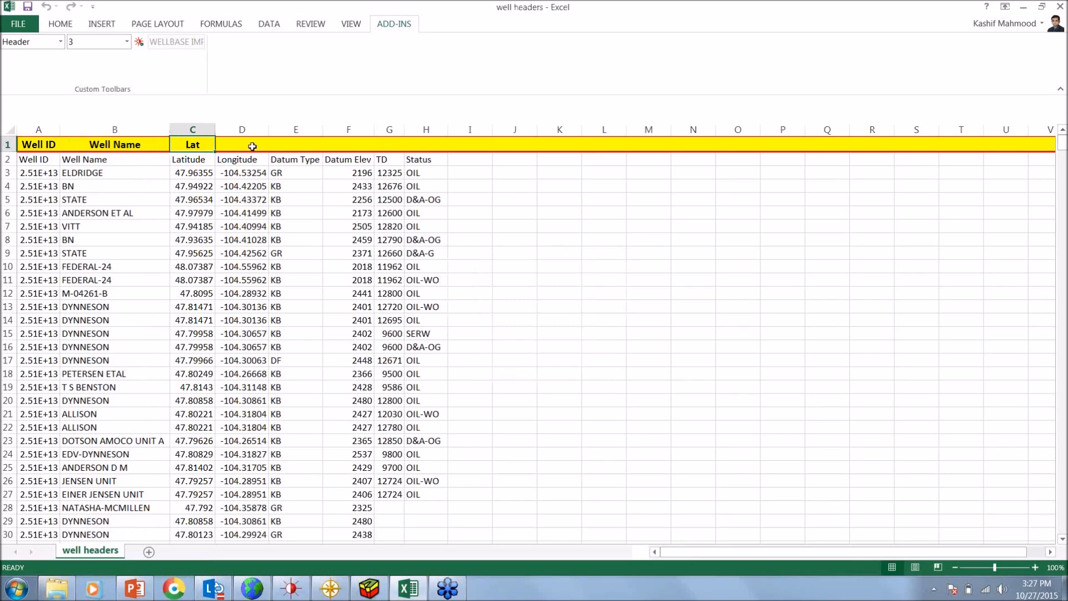
click(605, 302)
drag(607, 325, 609, 349)
click(570, 383)
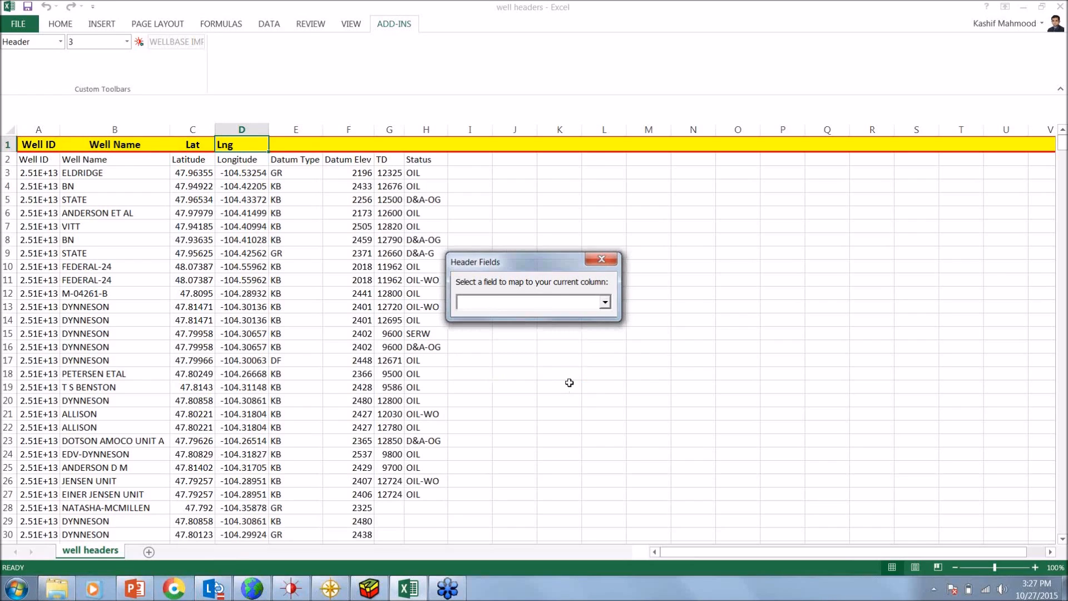
Map column E to the Datum Type field and column F to Datum Elev
click(605, 302)
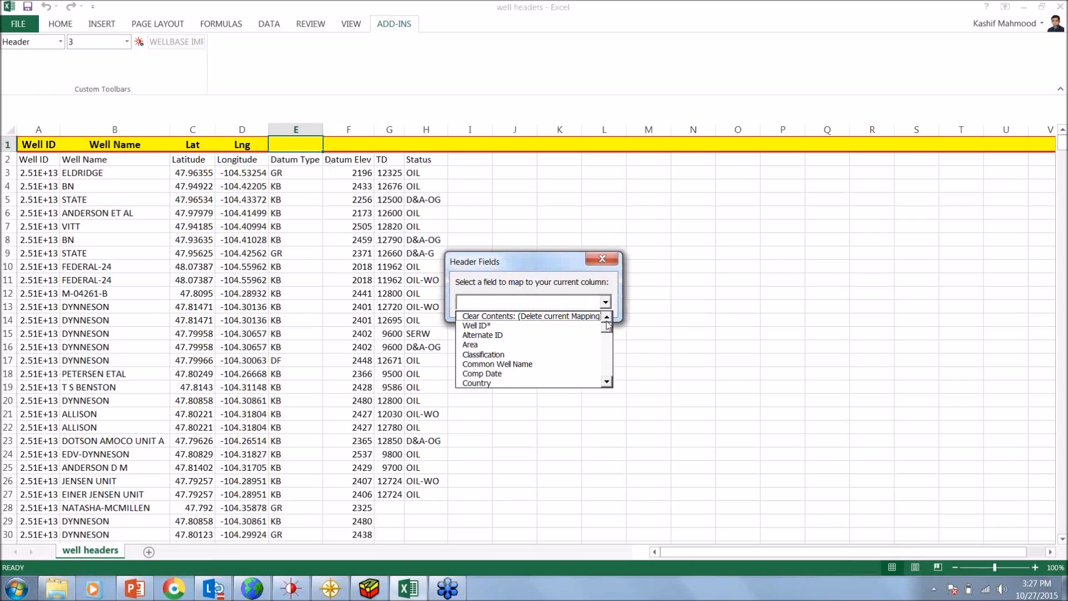
scroll(610, 341, down, 3)
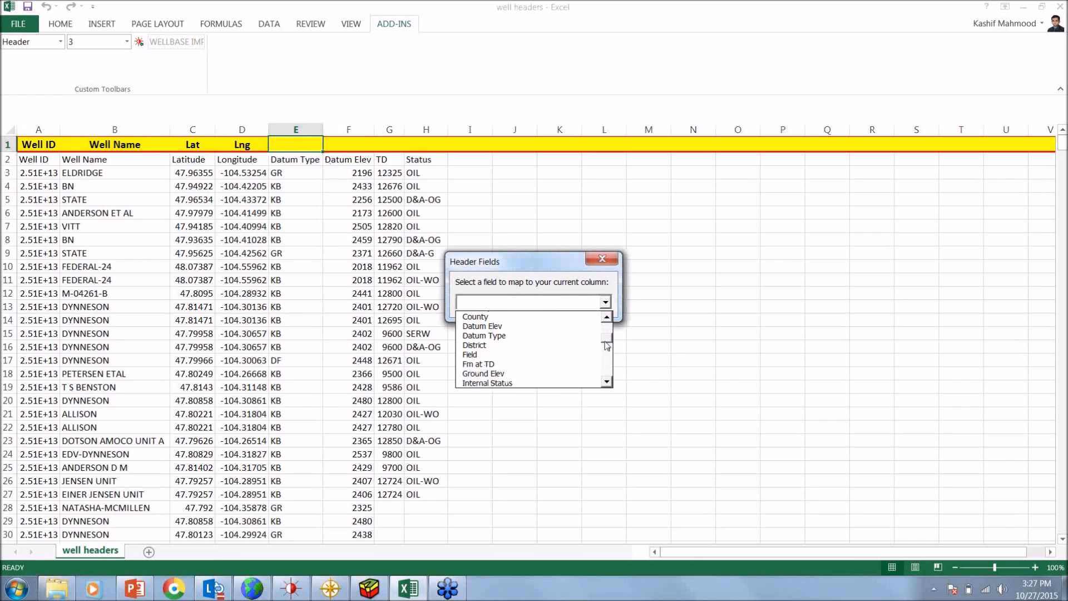
click(592, 335)
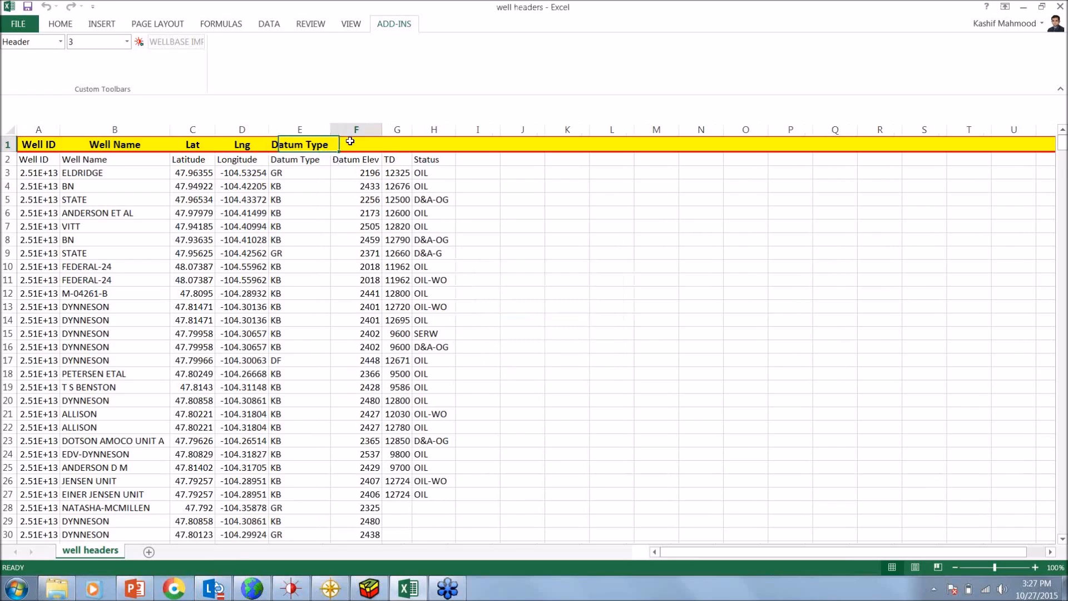
click(605, 302)
scroll(578, 367, down, 3)
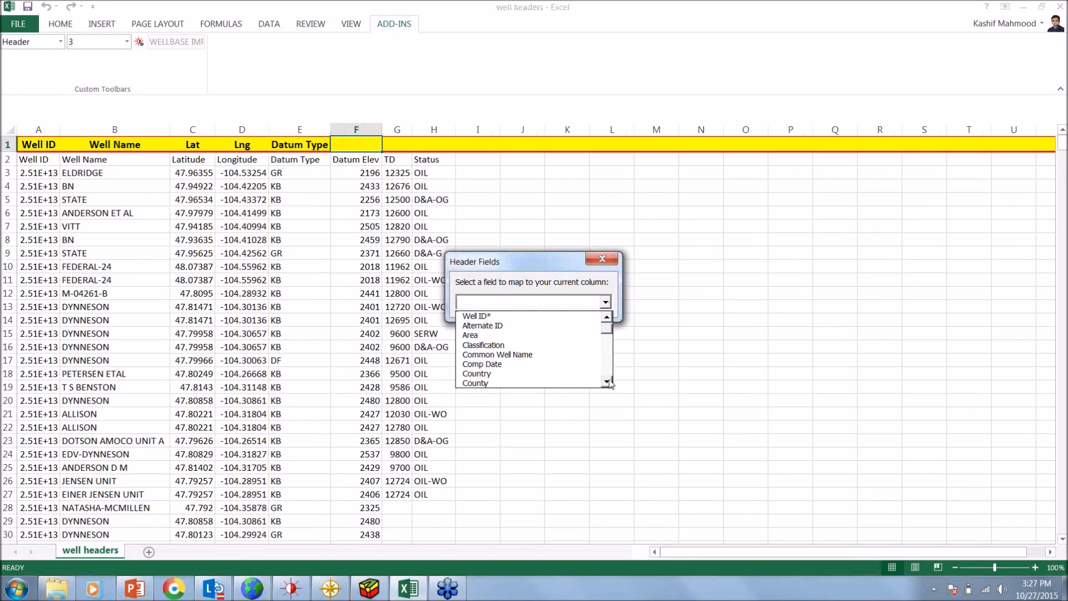
click(578, 372)
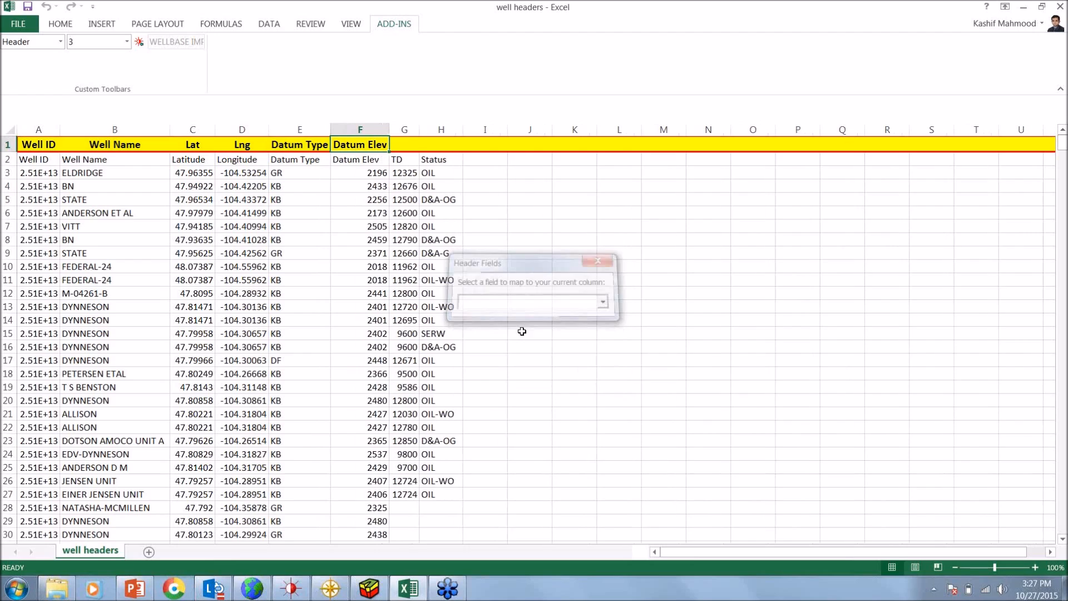
Map column G to the TD field and column H to Status
click(604, 301)
scroll(609, 356, down, 5)
scroll(614, 363, down, 2)
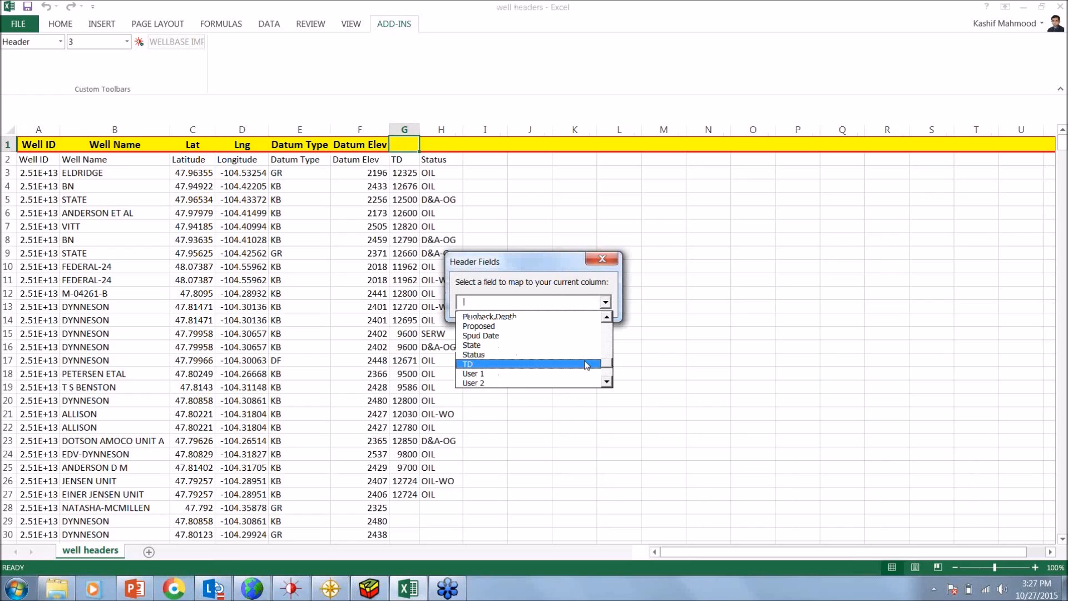
click(586, 365)
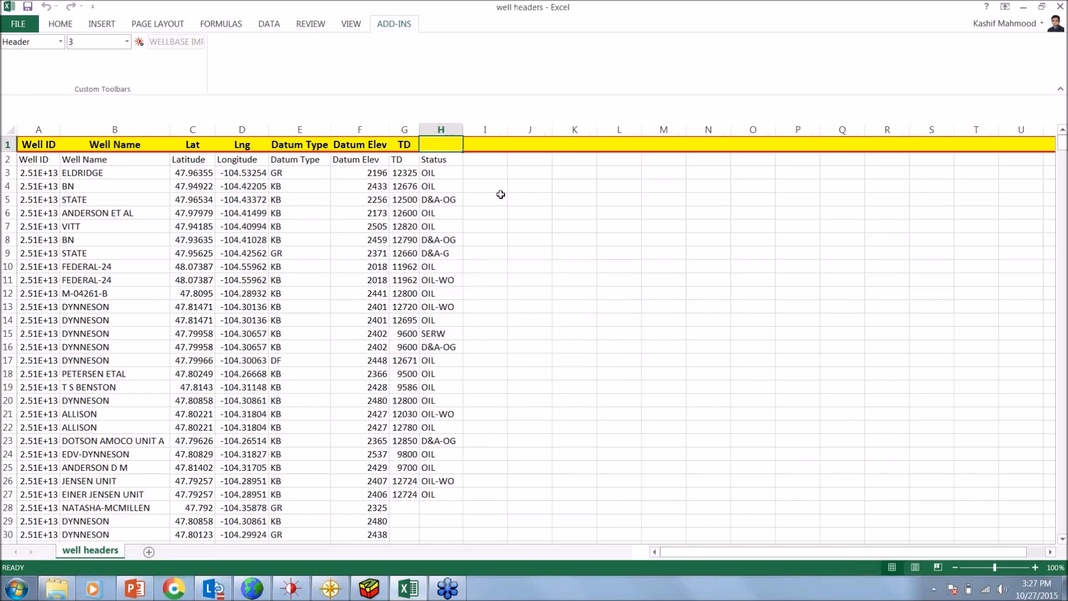
click(605, 302)
drag(609, 329, 606, 369)
click(528, 325)
Review the GeoGraphix Transfer options with the Header table selected for processing, and cancel the transfer
click(142, 46)
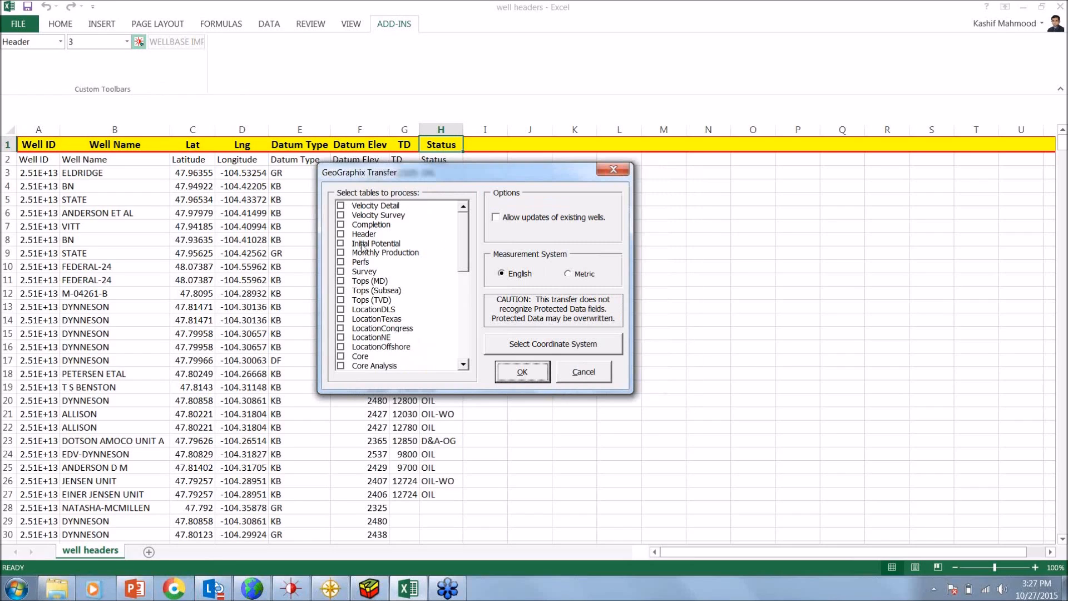
click(341, 234)
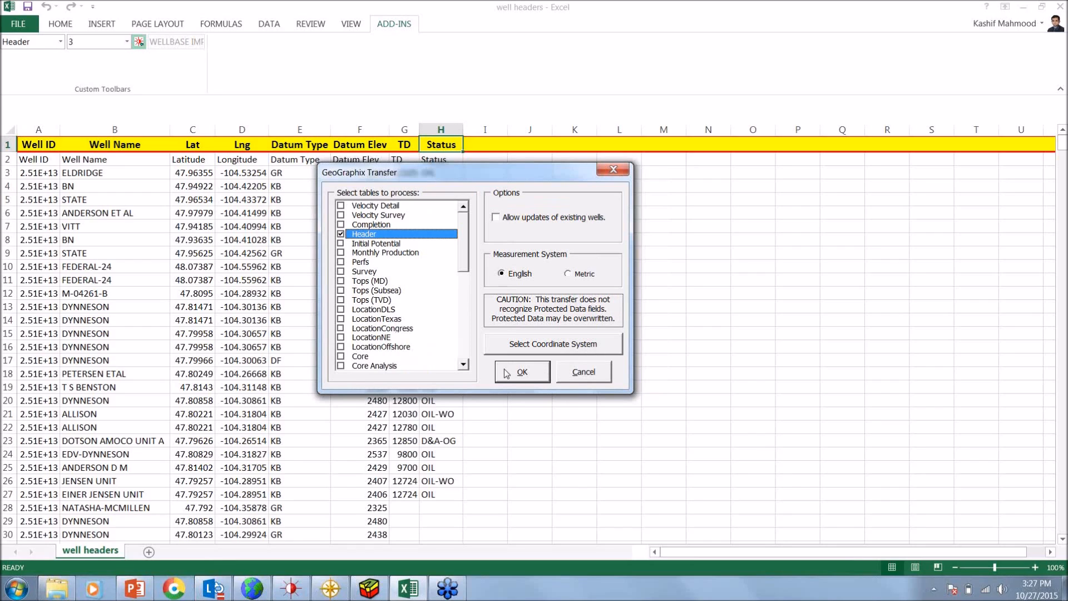
click(585, 374)
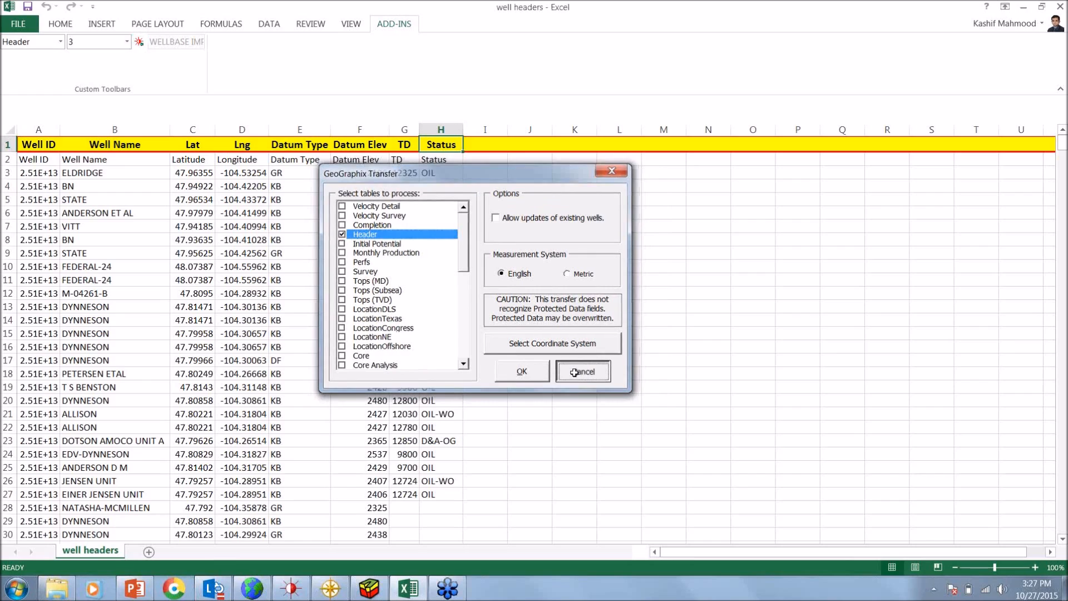
click(584, 371)
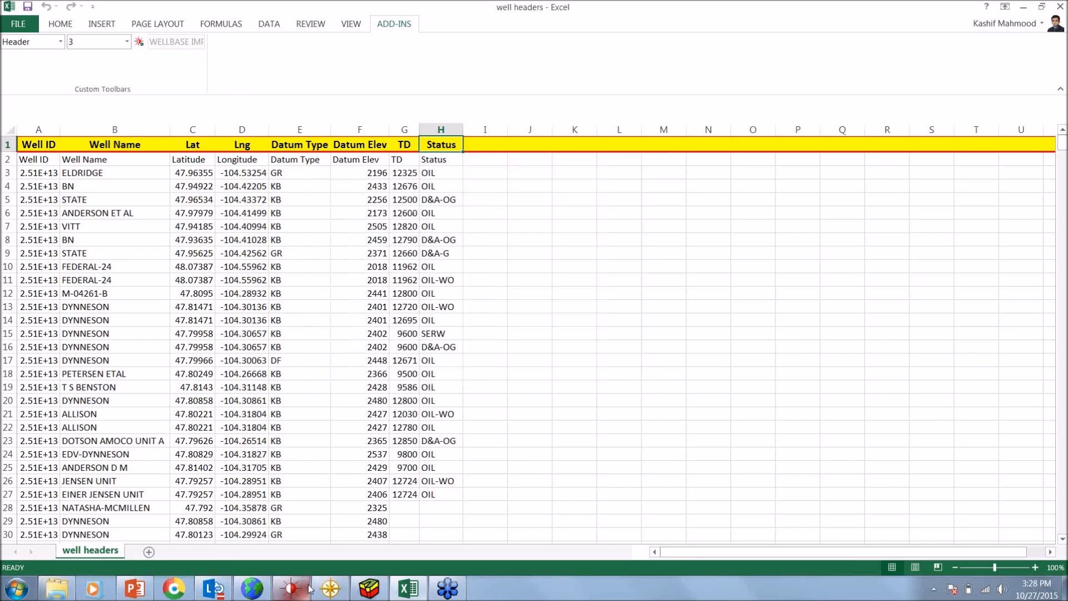
Bring up and minimize WellBase, switch to GeoAtlas, and examine the demo map's wells up close and at full extents
click(309, 588)
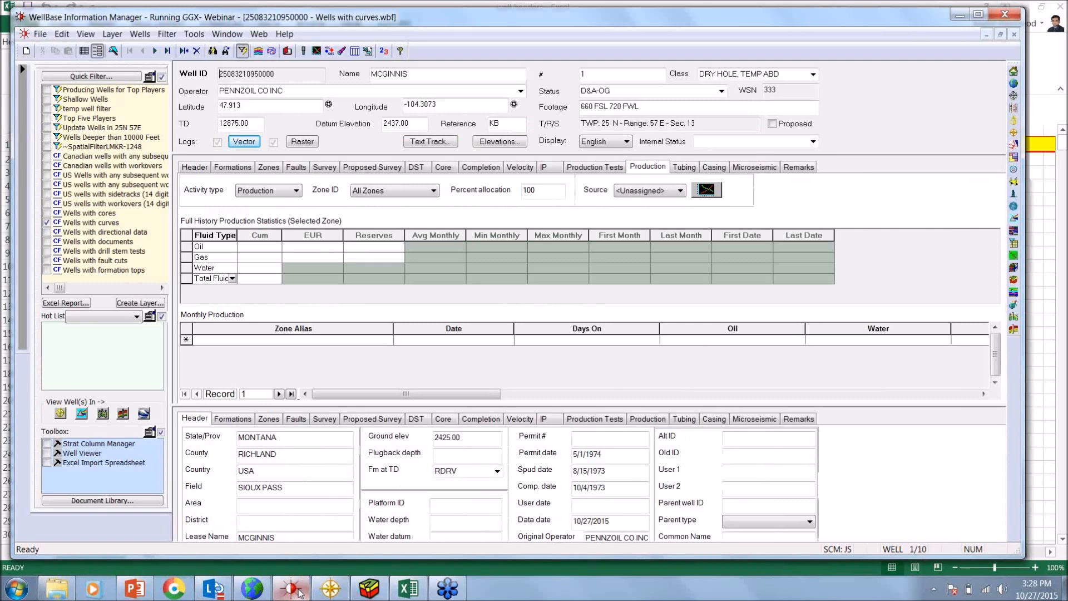
click(961, 20)
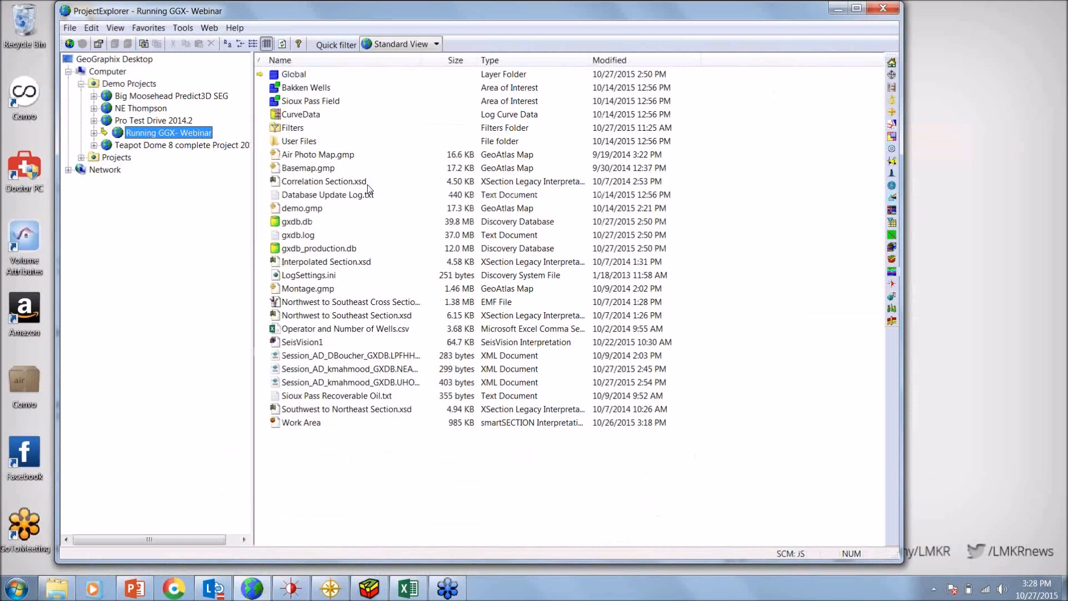
click(342, 593)
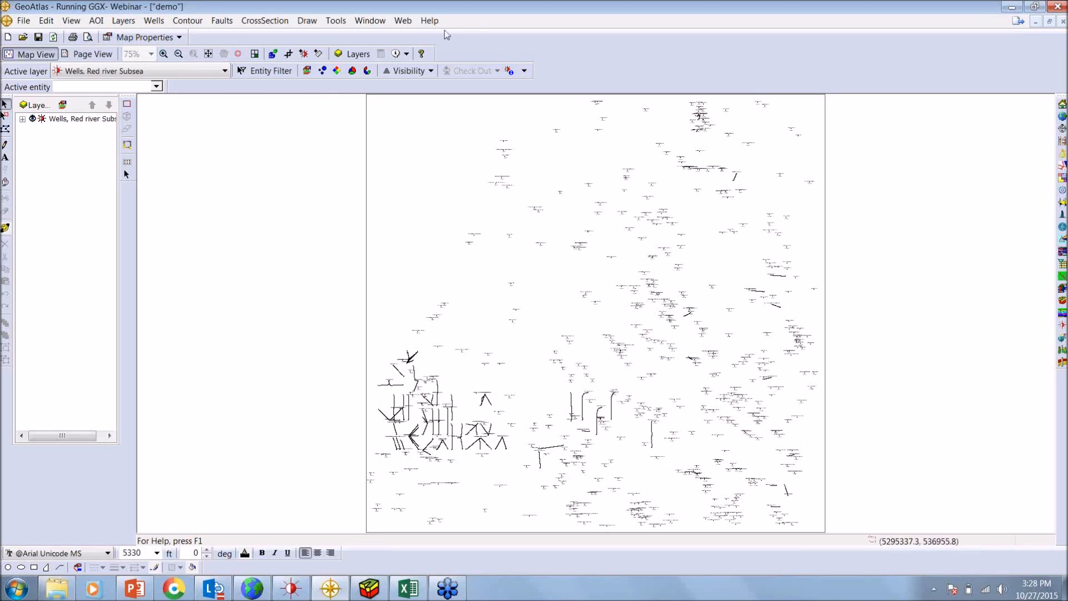
click(162, 55)
click(679, 372)
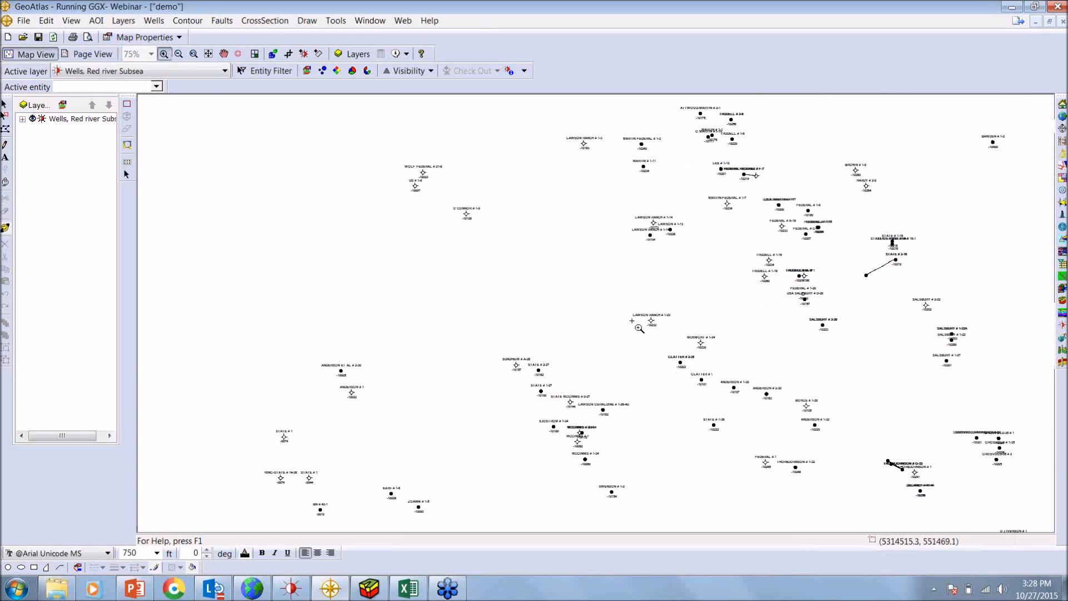
click(639, 328)
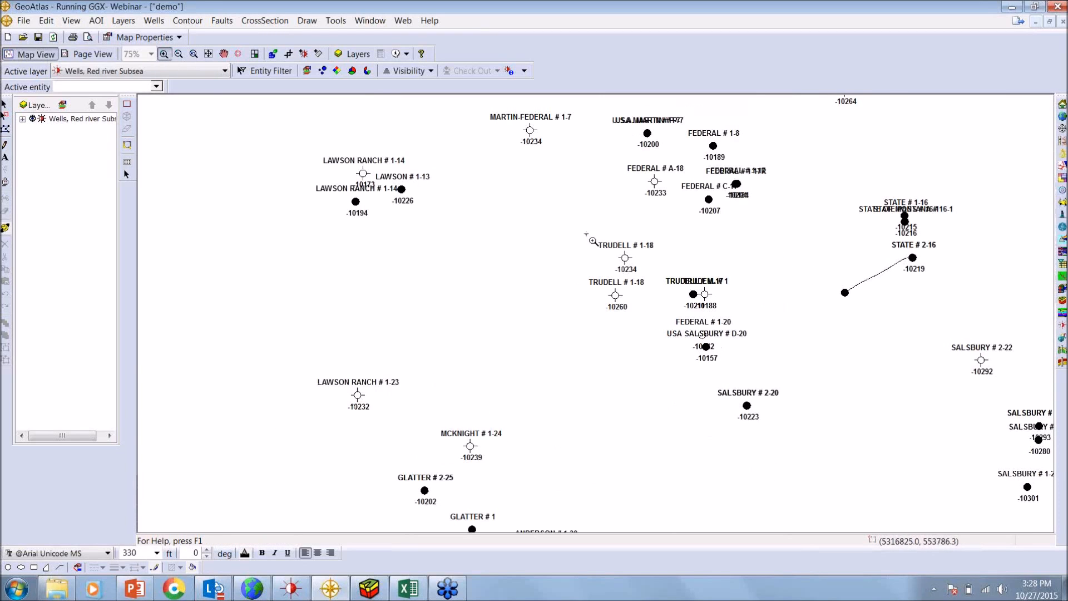
click(207, 54)
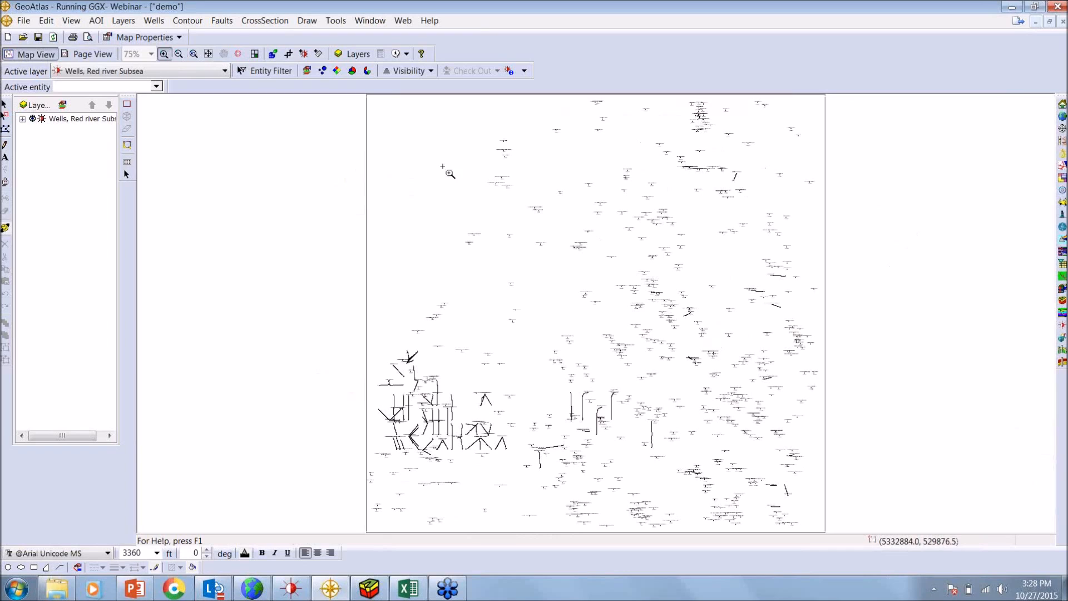
Highlight the wells with tops on the demo map
key(Escape)
right_click(444, 170)
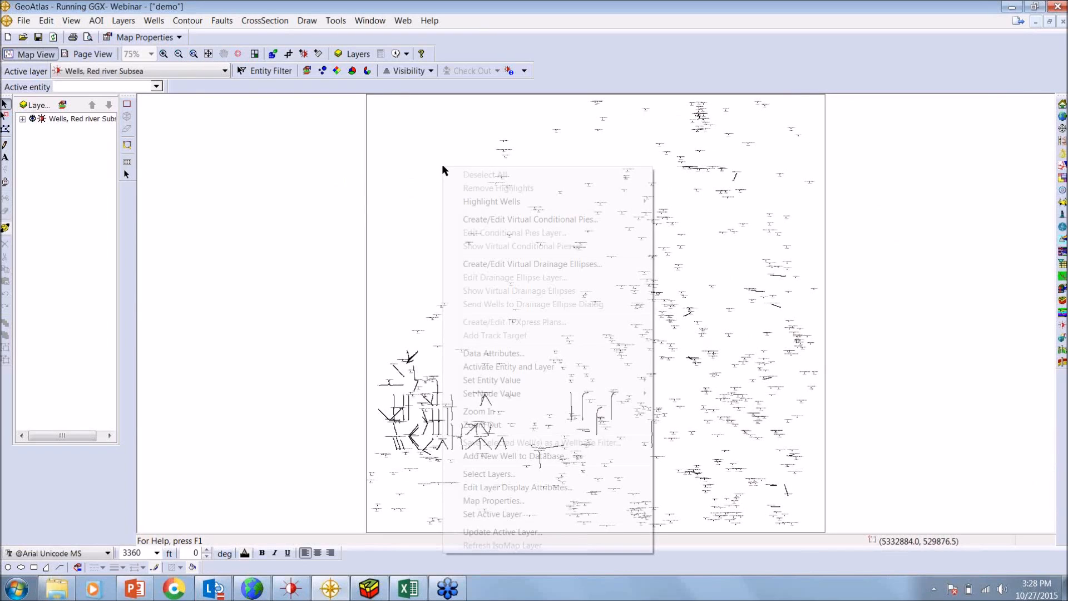
mouse_move(480, 204)
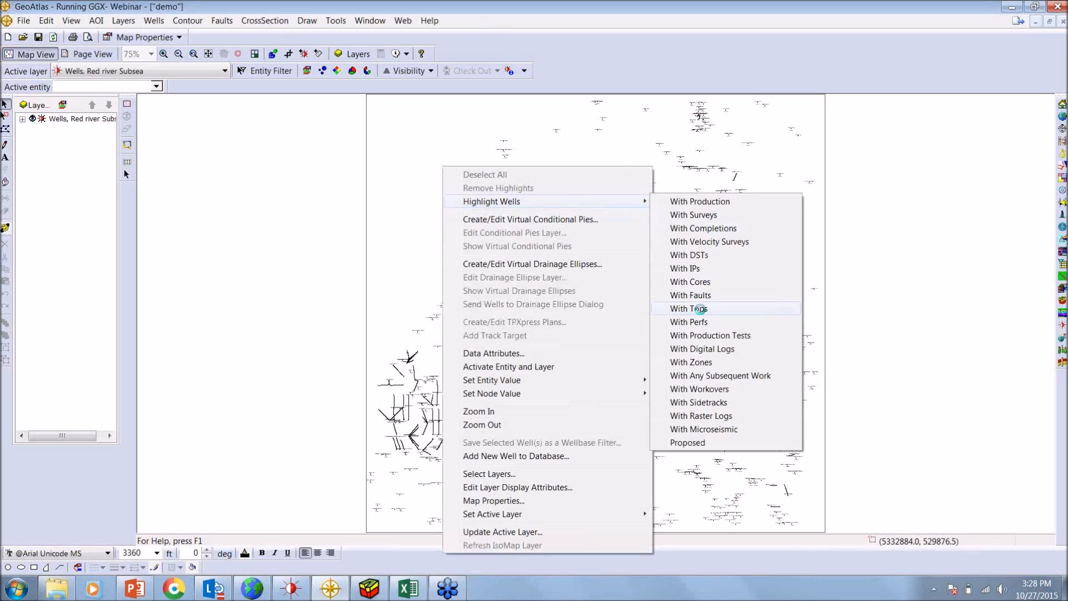
click(701, 310)
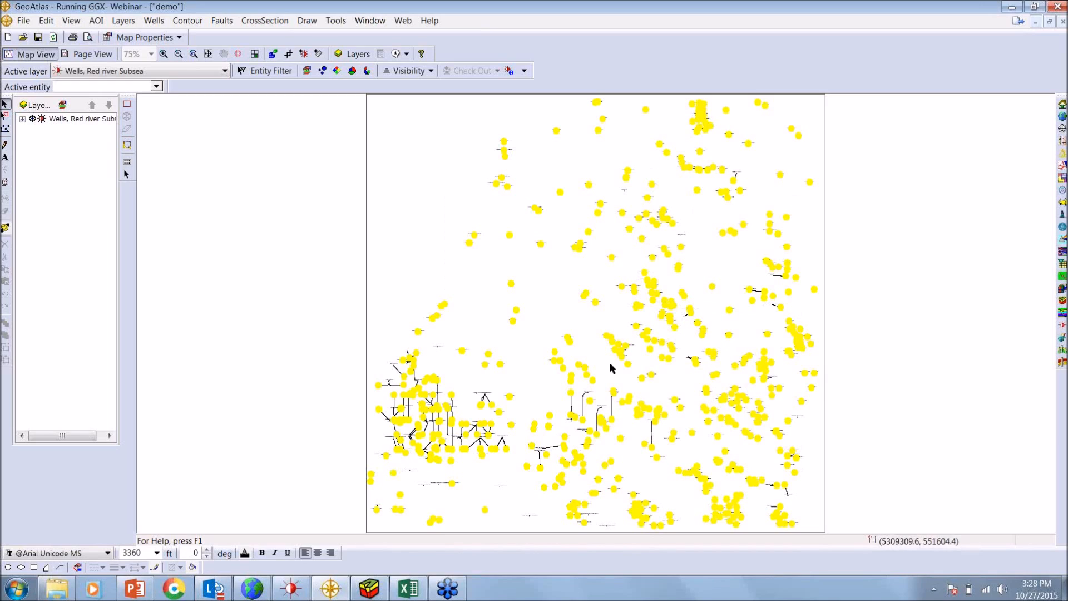
Highlight the wells with digital logs, and remove the highlights from the map
right_click(437, 181)
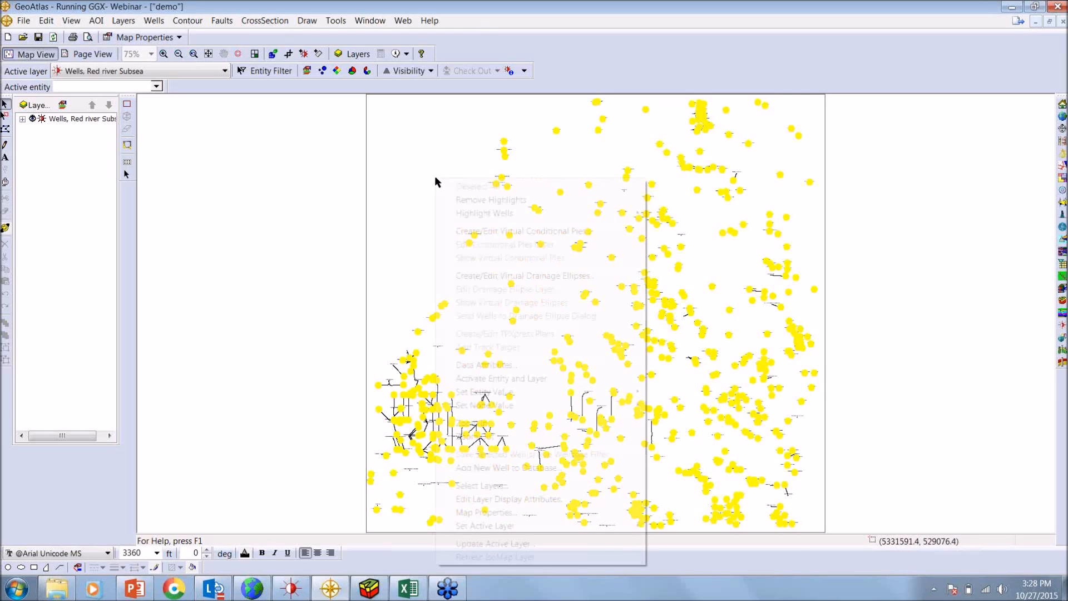
click(469, 215)
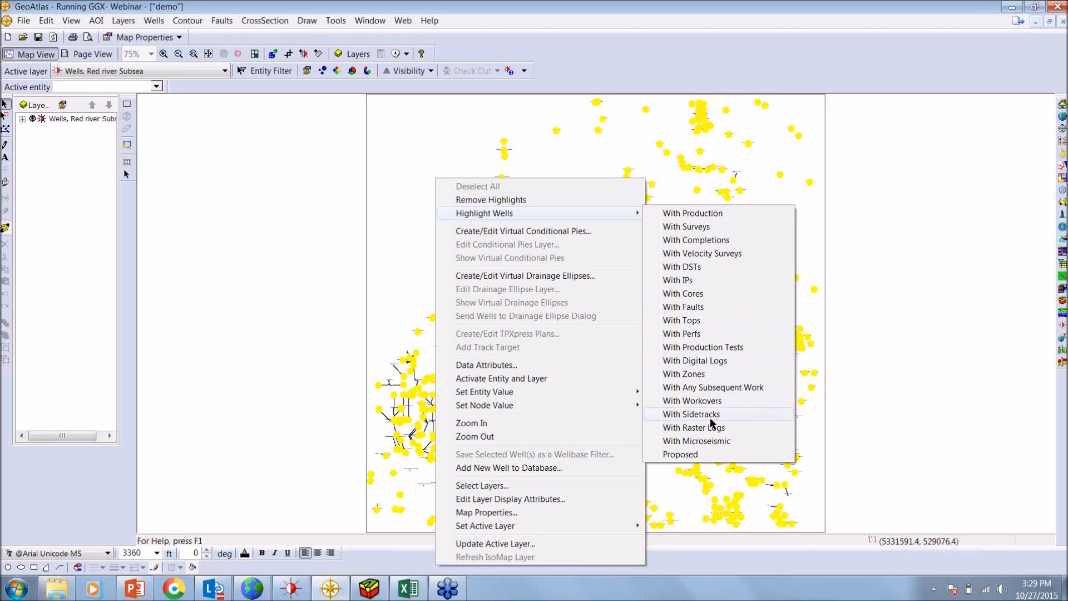
click(710, 361)
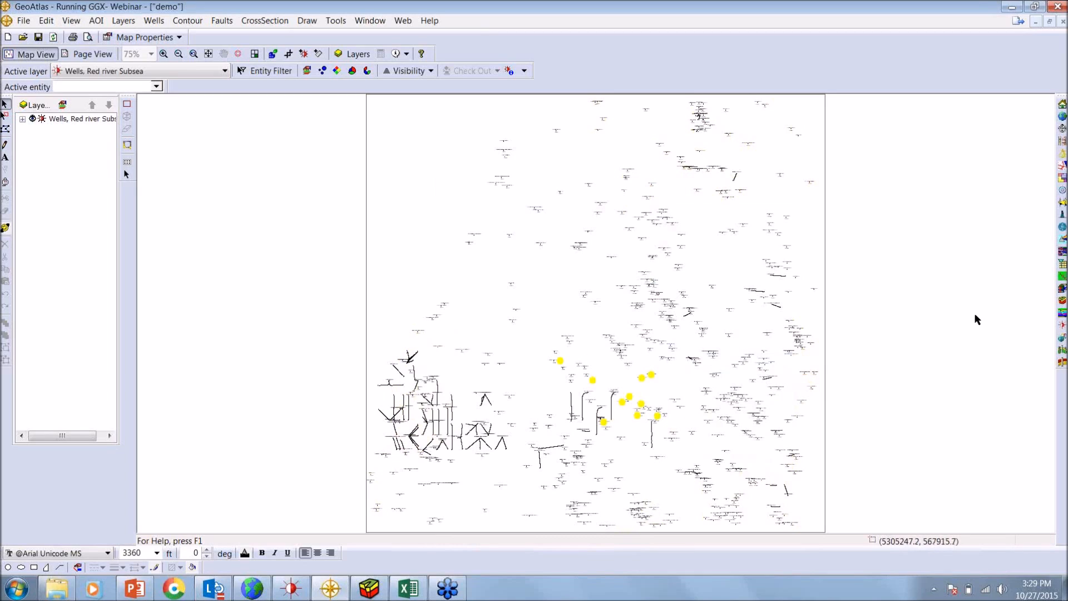
right_click(444, 183)
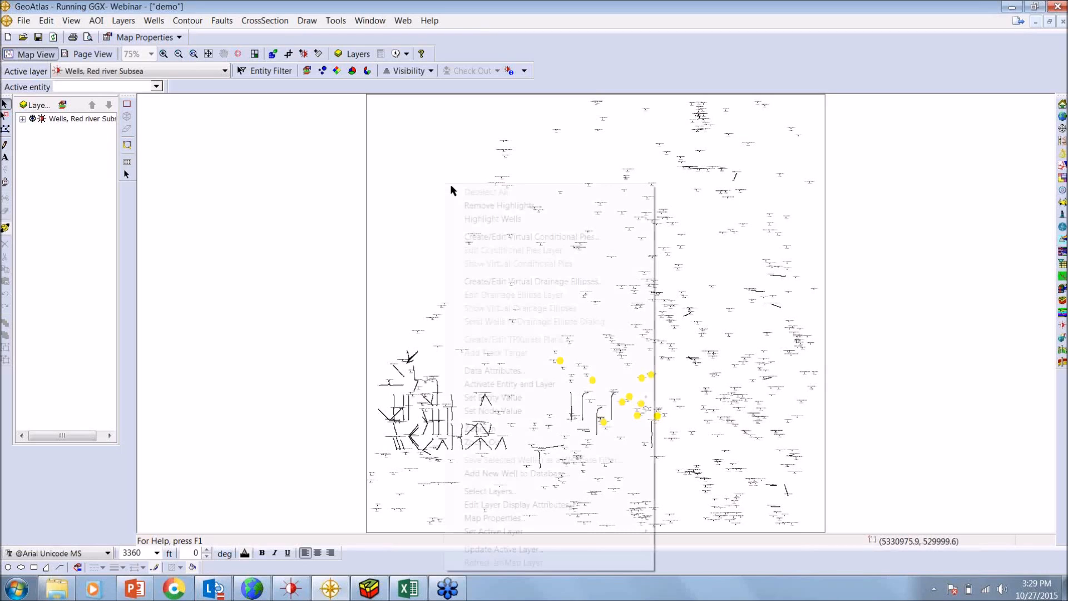
click(474, 205)
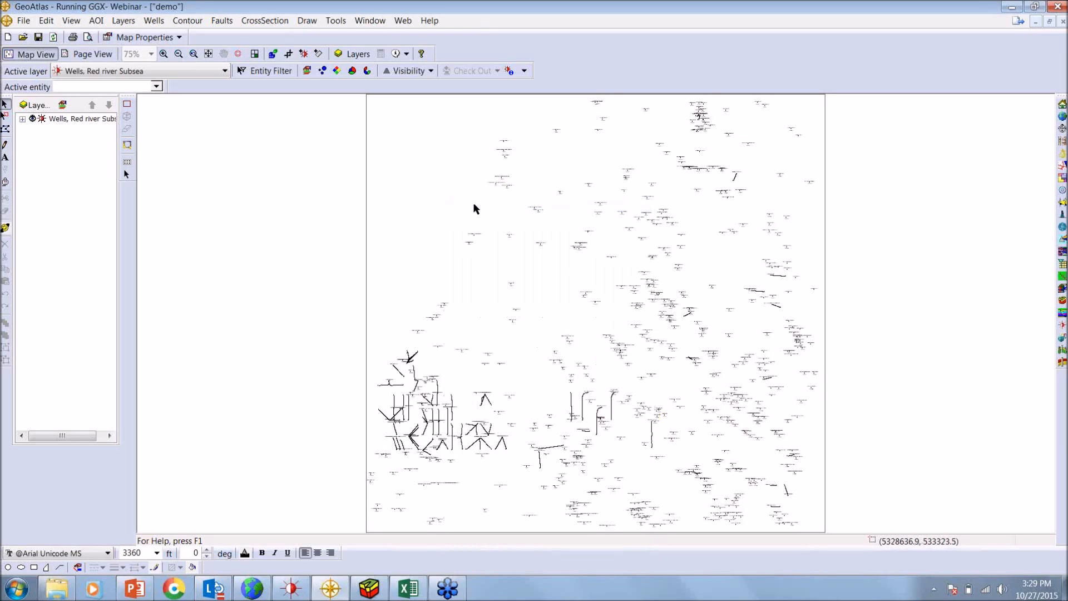
Display bubble symbols for Cum Oil Volume, Production on straight hole wells and deviated wells' formation intercepts, and inspect them on the map
click(325, 74)
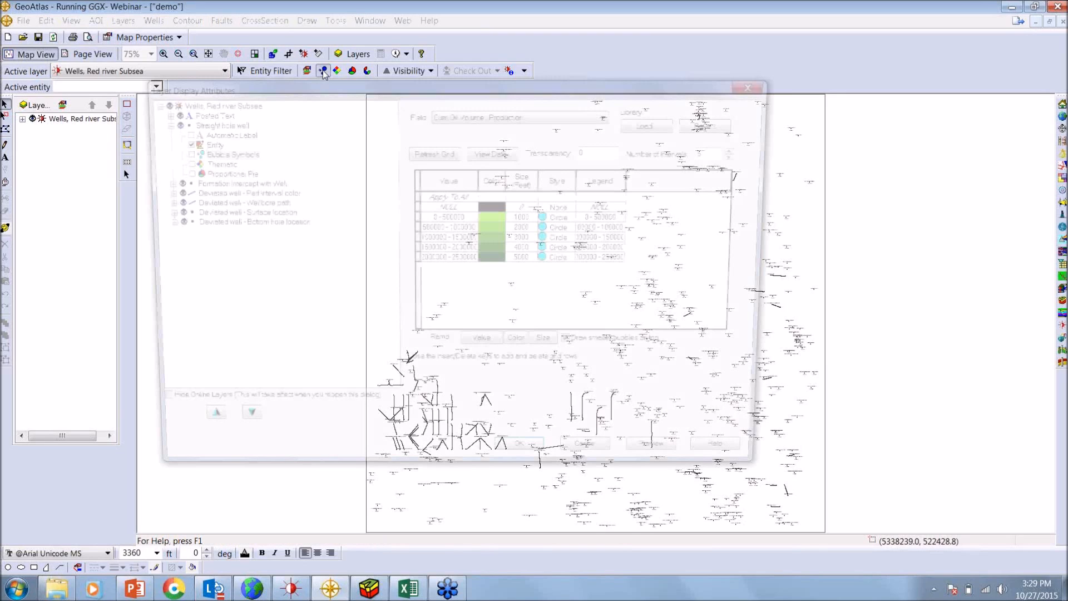
click(157, 163)
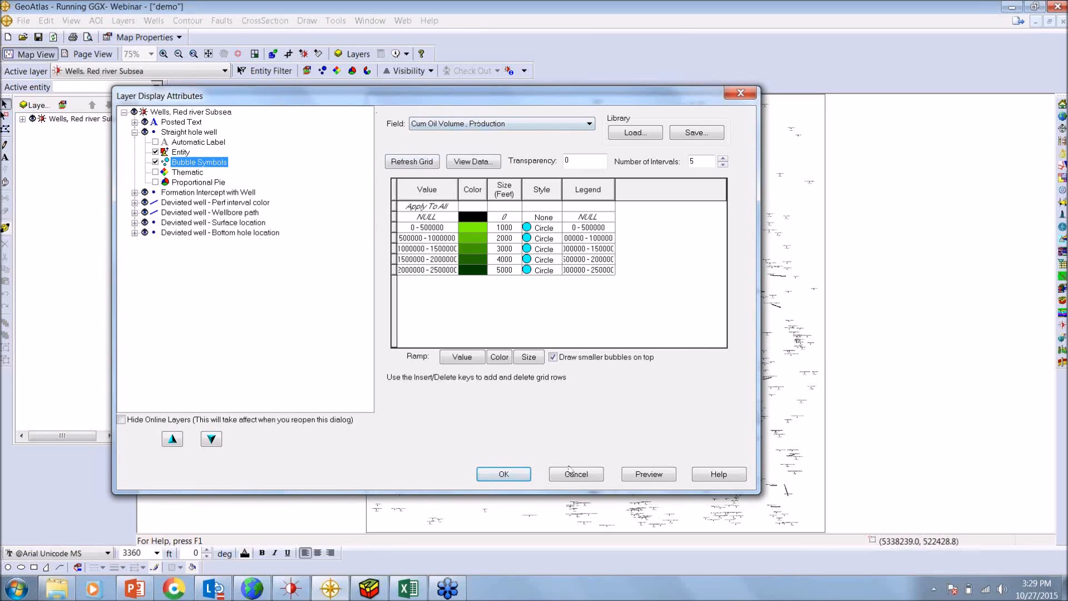
click(500, 124)
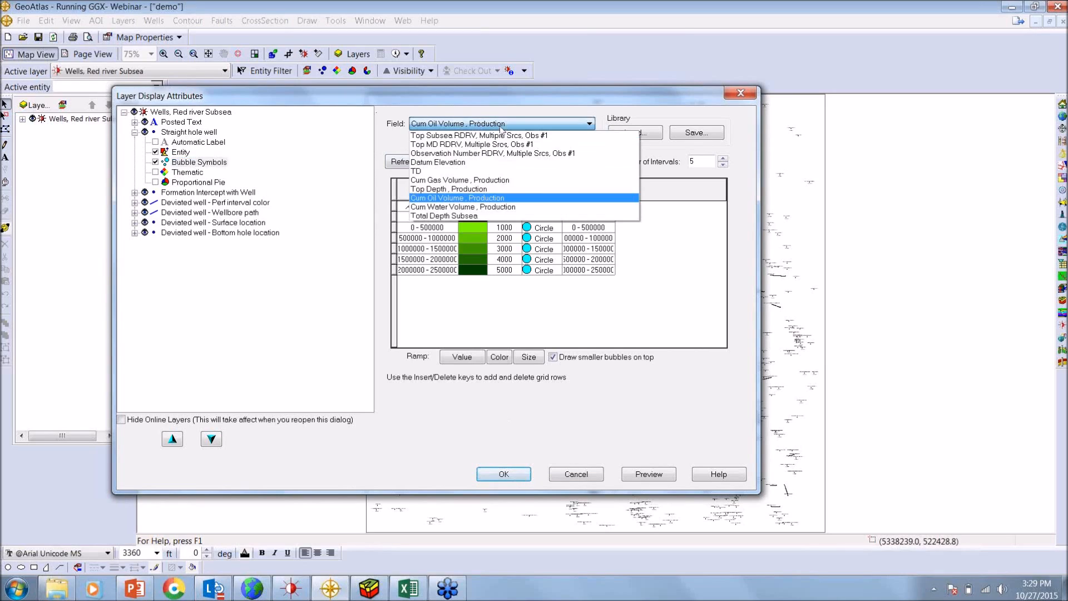
click(492, 198)
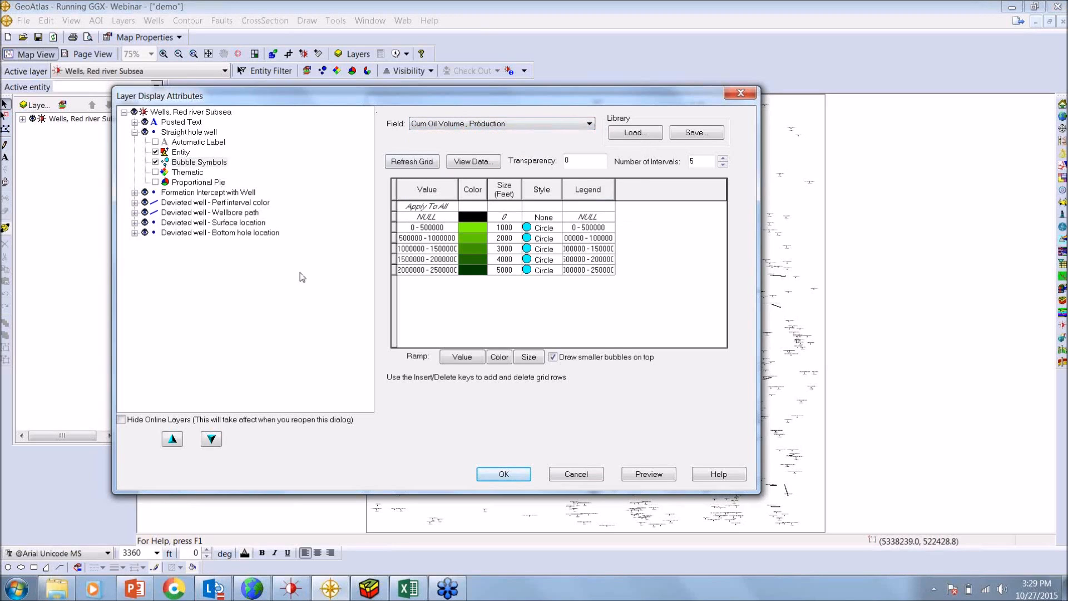
click(516, 475)
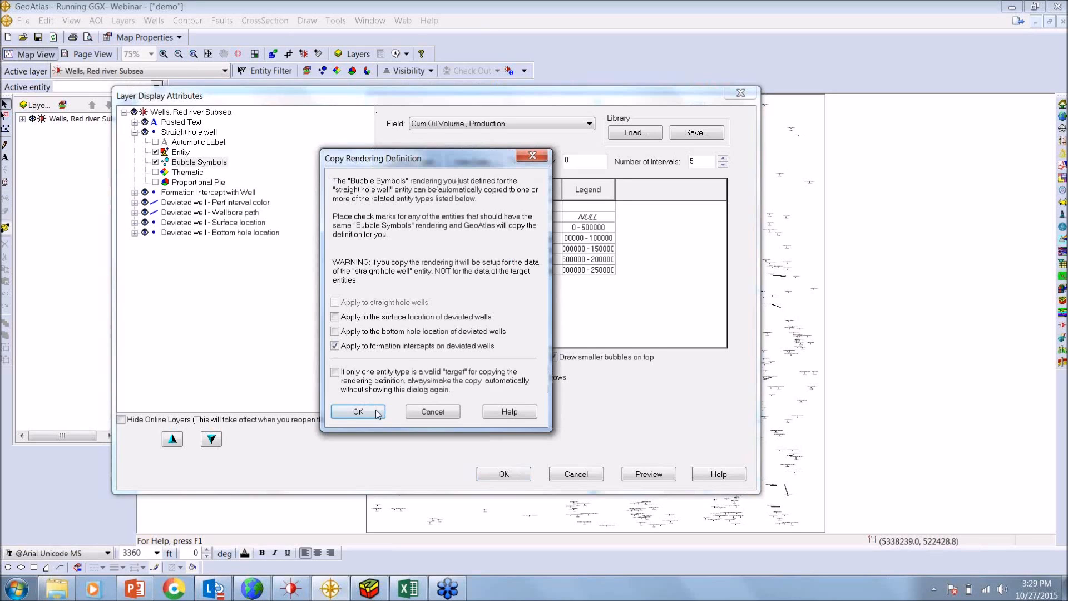
click(376, 412)
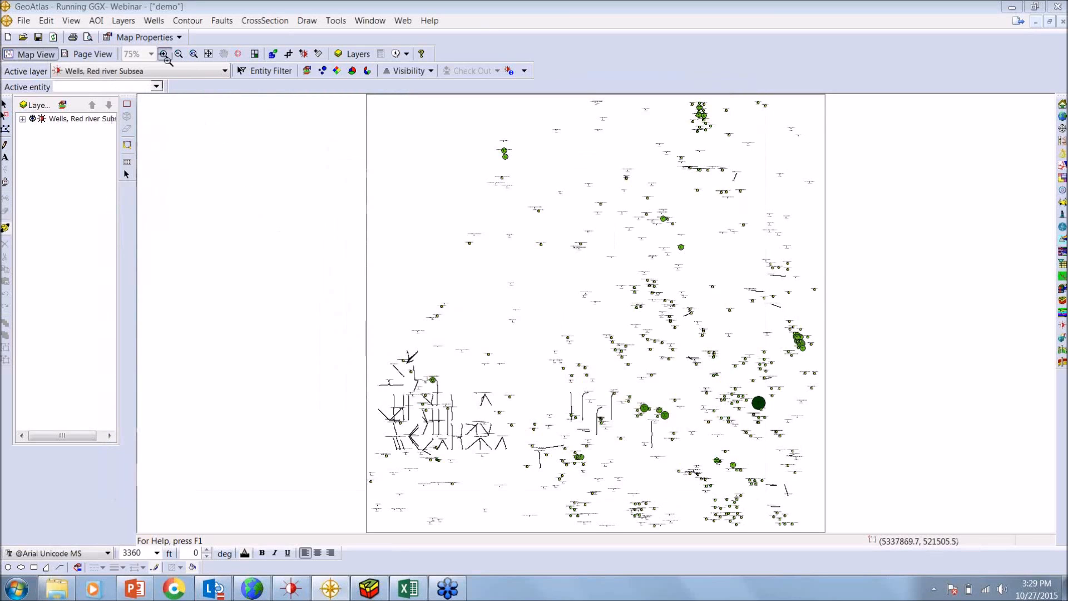
drag(618, 301, 784, 419)
drag(557, 225, 750, 360)
click(208, 54)
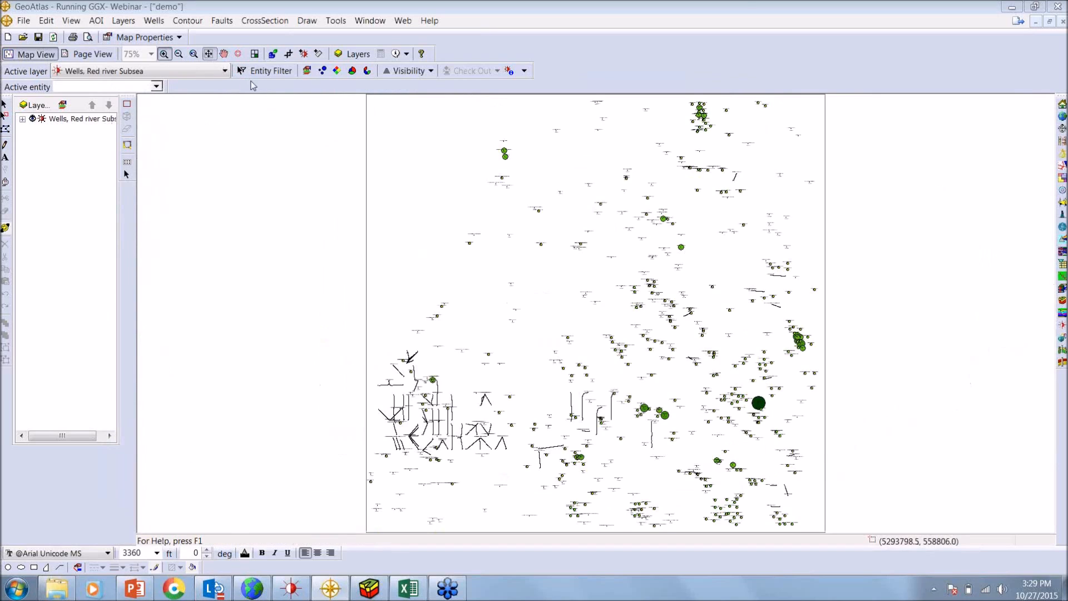
click(684, 505)
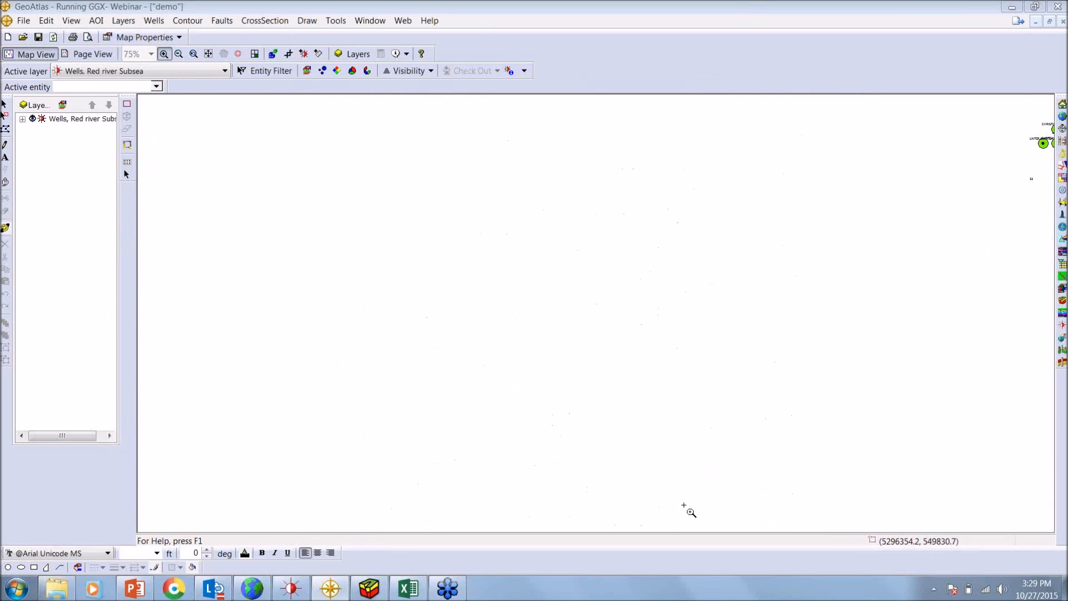
drag(420, 206, 565, 405)
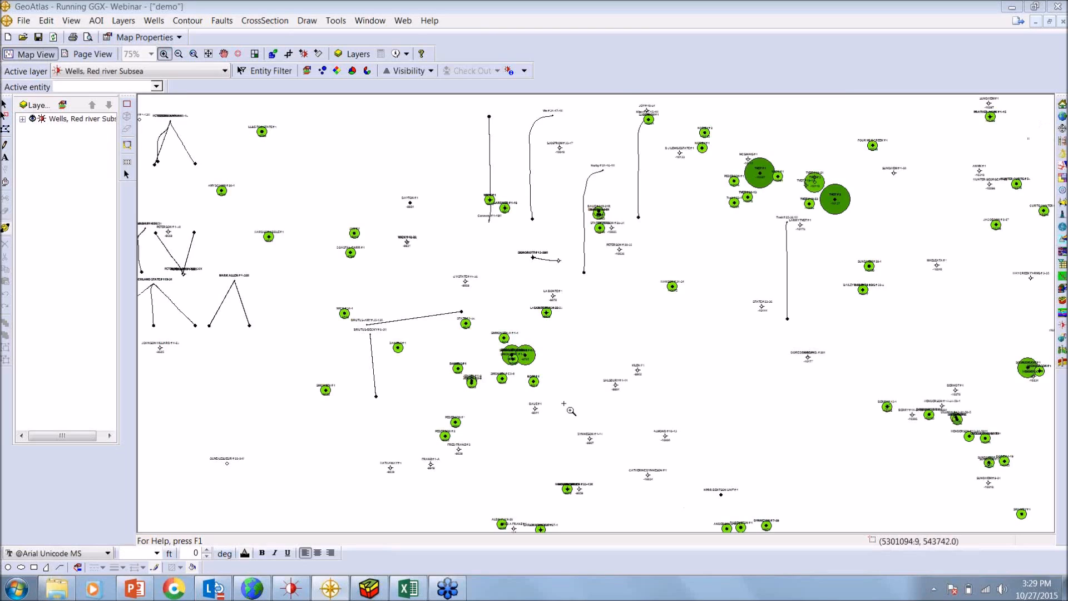
click(208, 54)
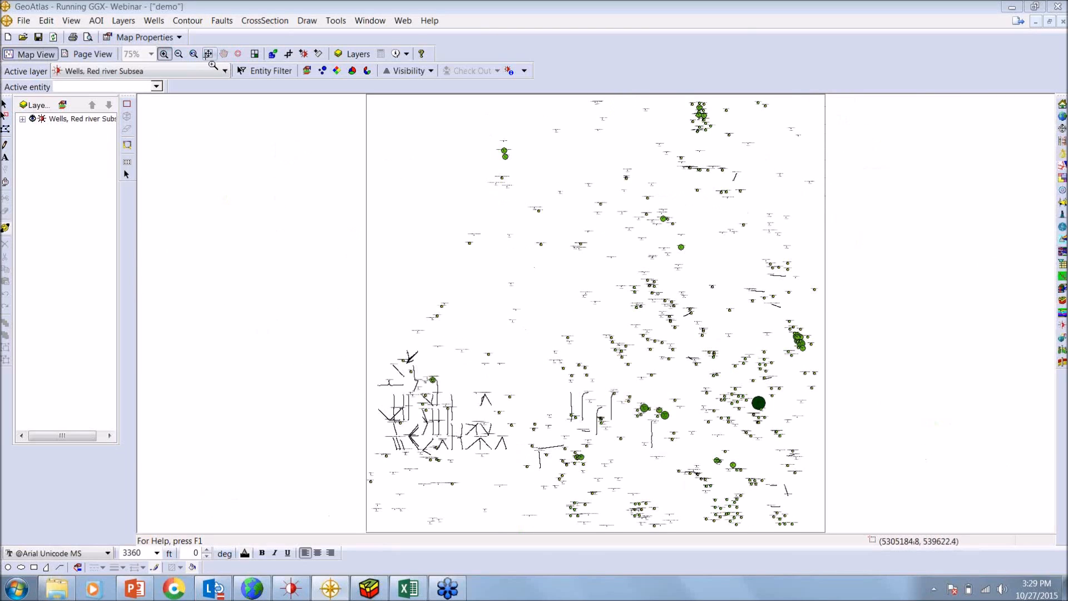
Replace the bubble symbols with thematic symbols by Well Status, copied to deviated wells' bottom hole locations, and inspect them on the map
click(337, 71)
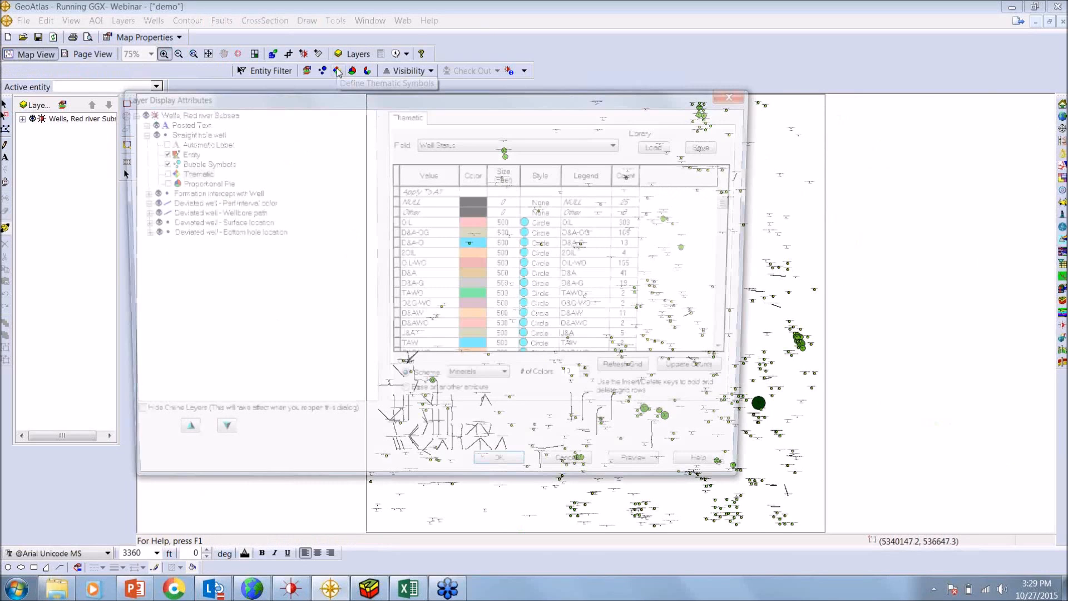
click(161, 163)
click(155, 172)
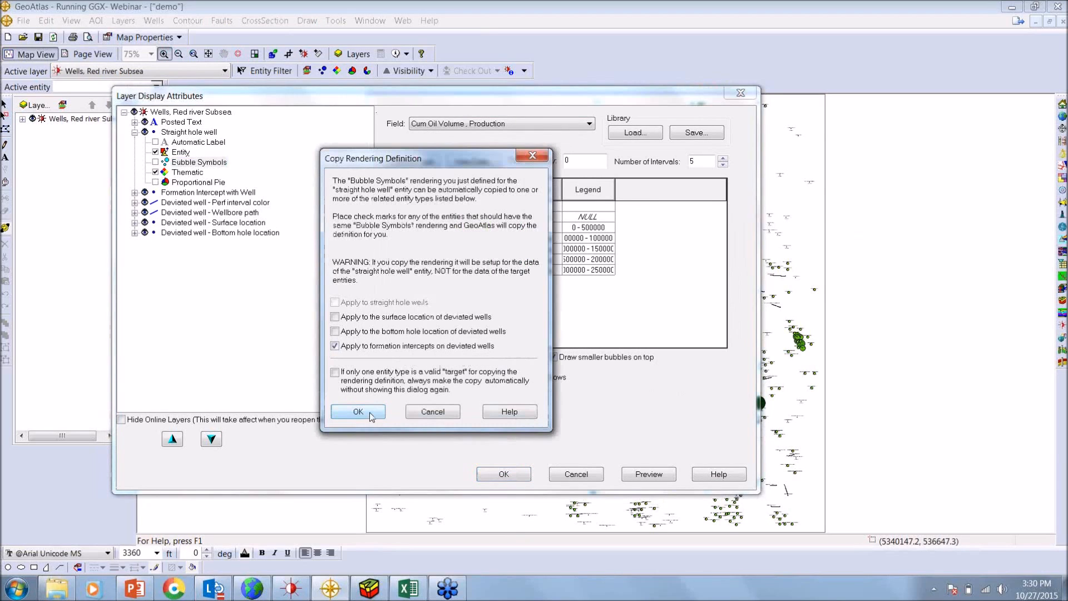
click(370, 412)
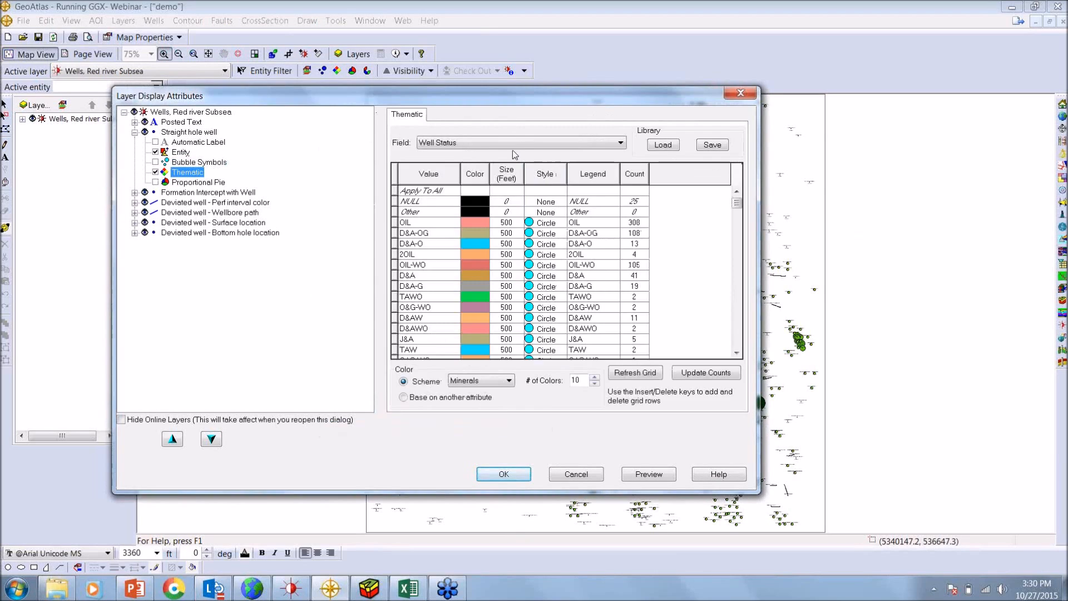
click(512, 476)
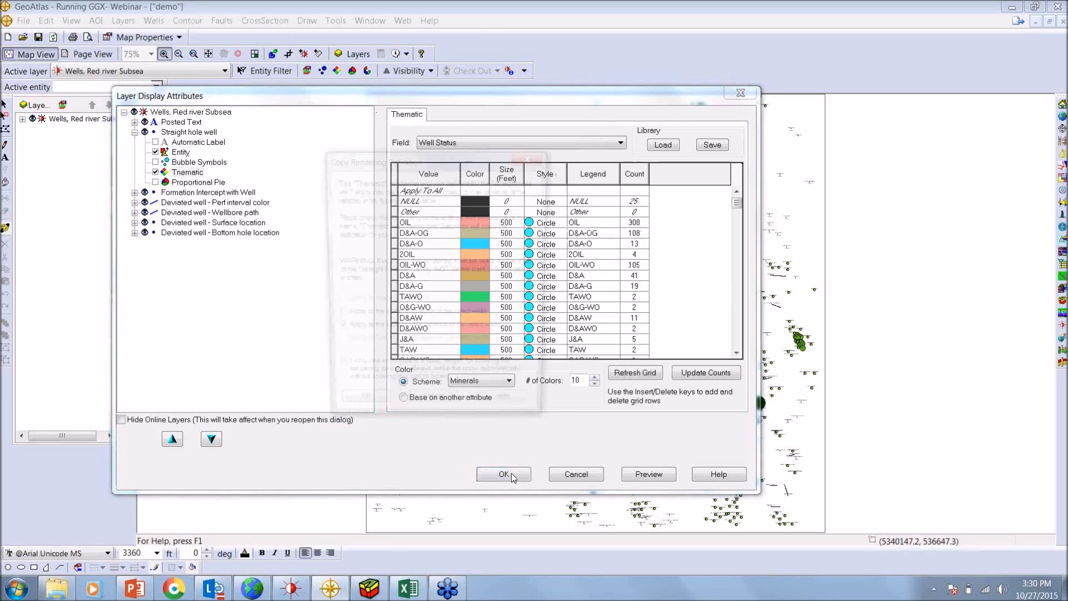
click(358, 411)
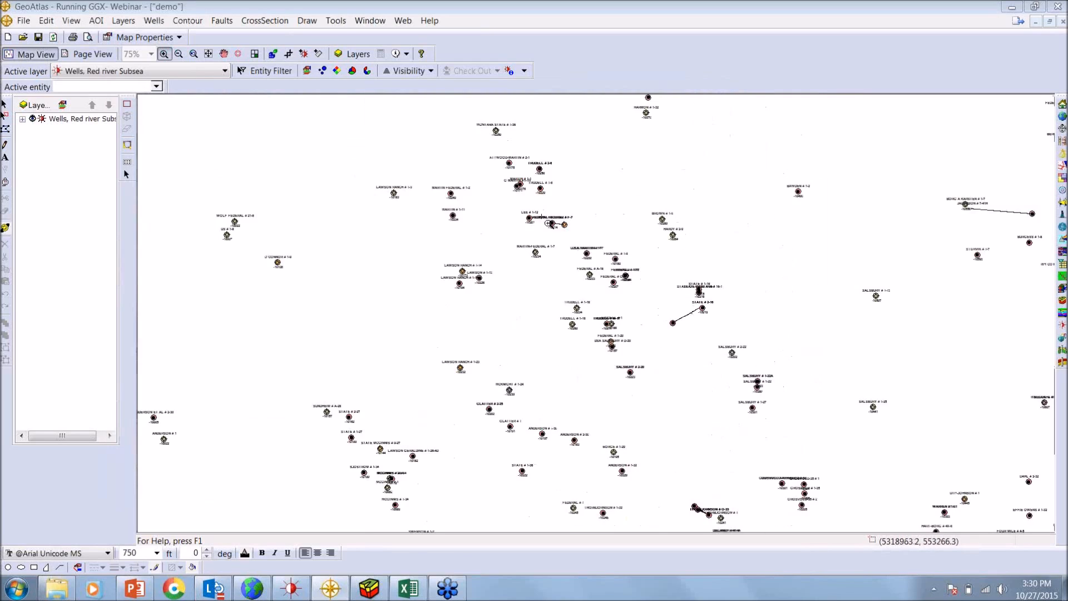
drag(548, 223, 707, 380)
drag(439, 160, 593, 306)
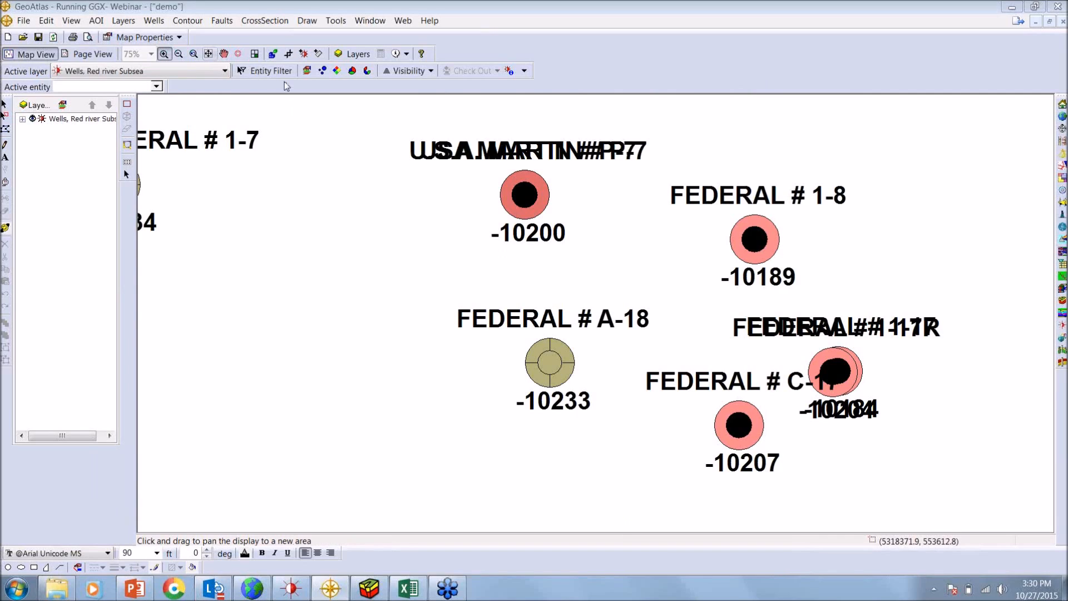
click(224, 54)
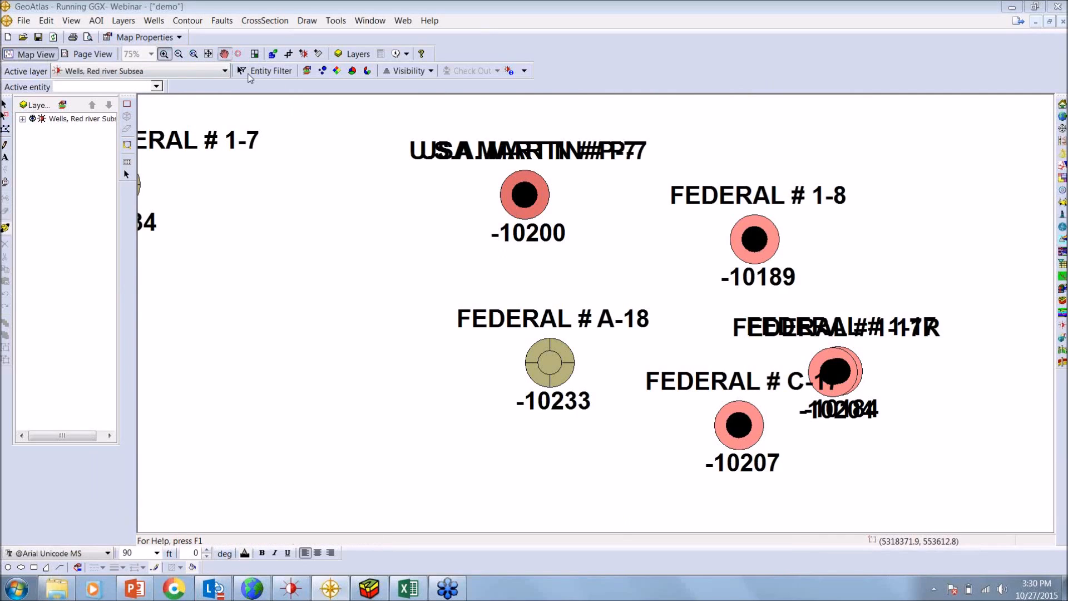
drag(645, 312, 312, 107)
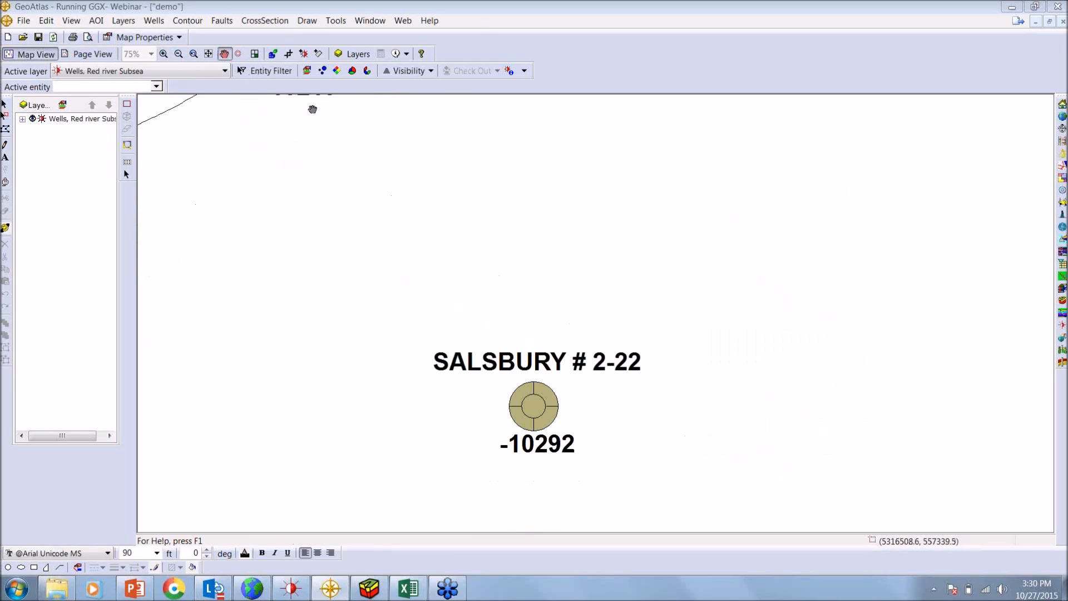
click(209, 54)
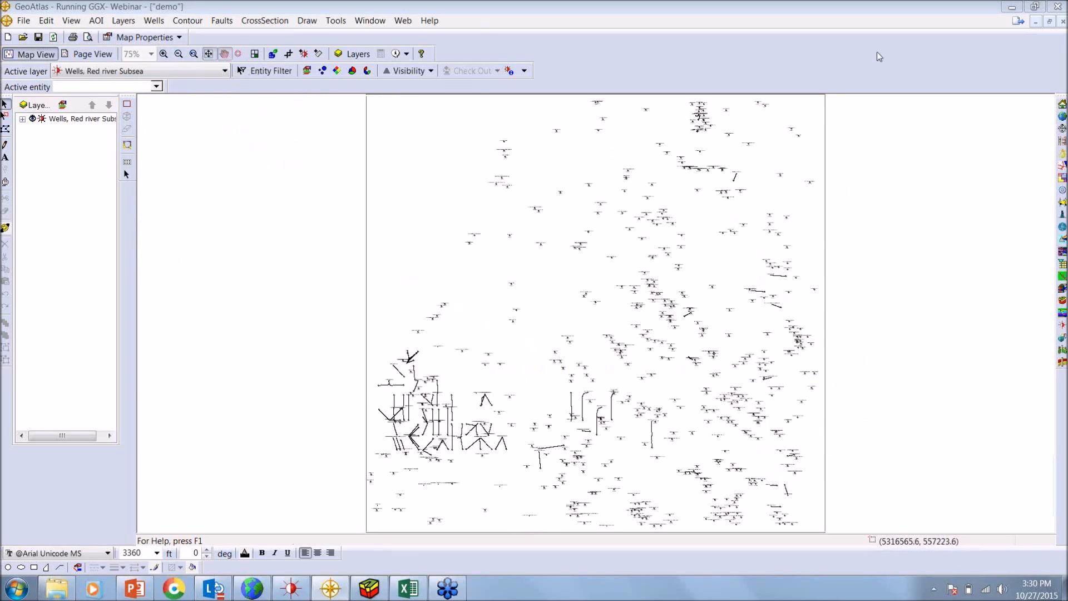
Display proportional pies of cumulative gas, oil and water production on the straight hole wells, and inspect them across the map
click(353, 72)
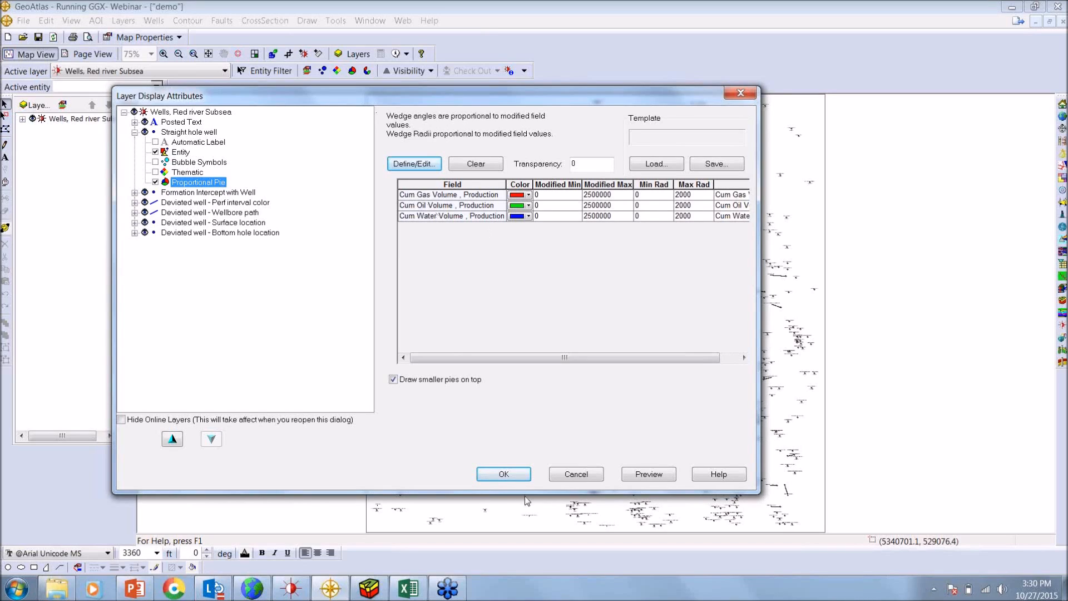
click(517, 476)
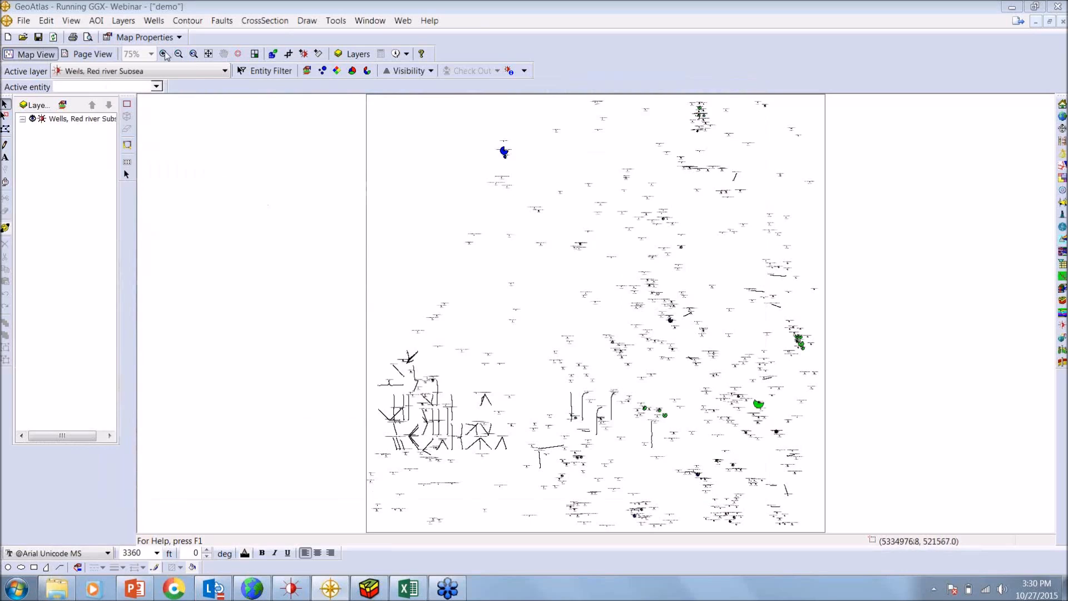
click(836, 377)
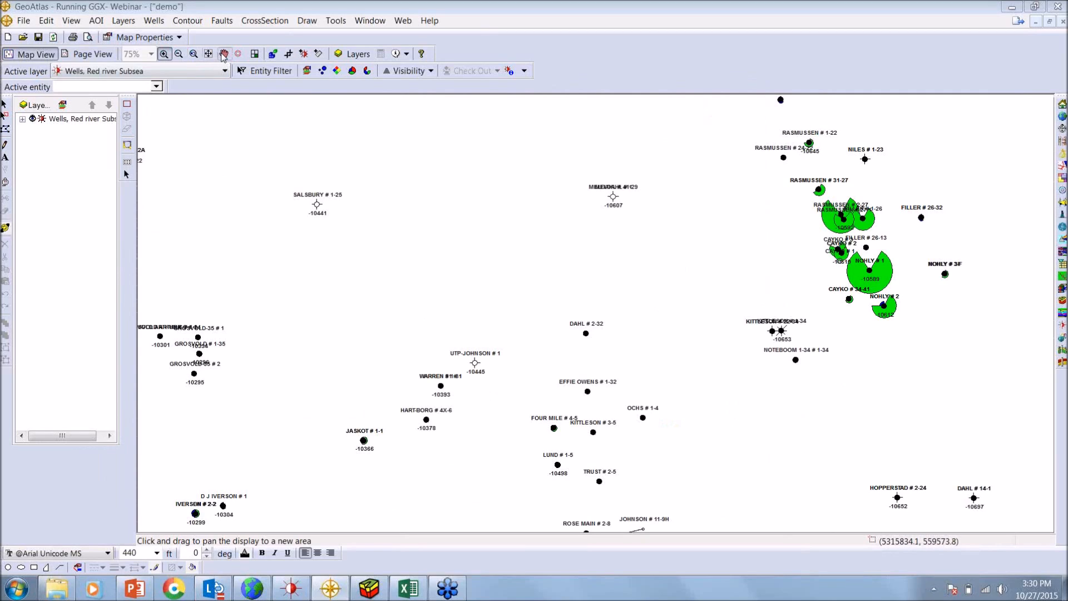
click(223, 55)
drag(425, 307, 698, 140)
drag(578, 455, 689, 266)
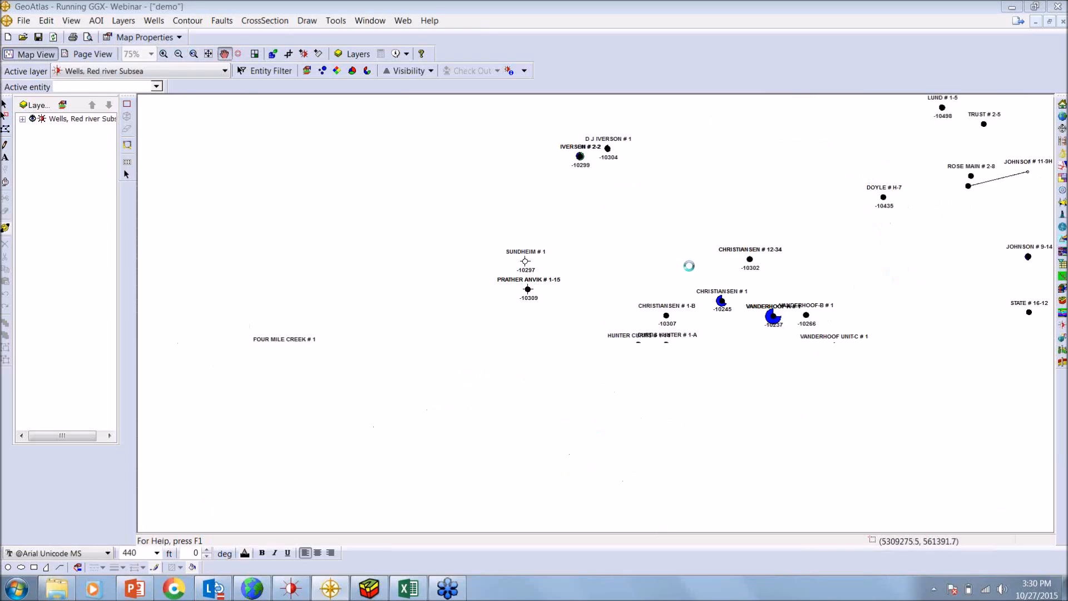
drag(628, 411, 475, 310)
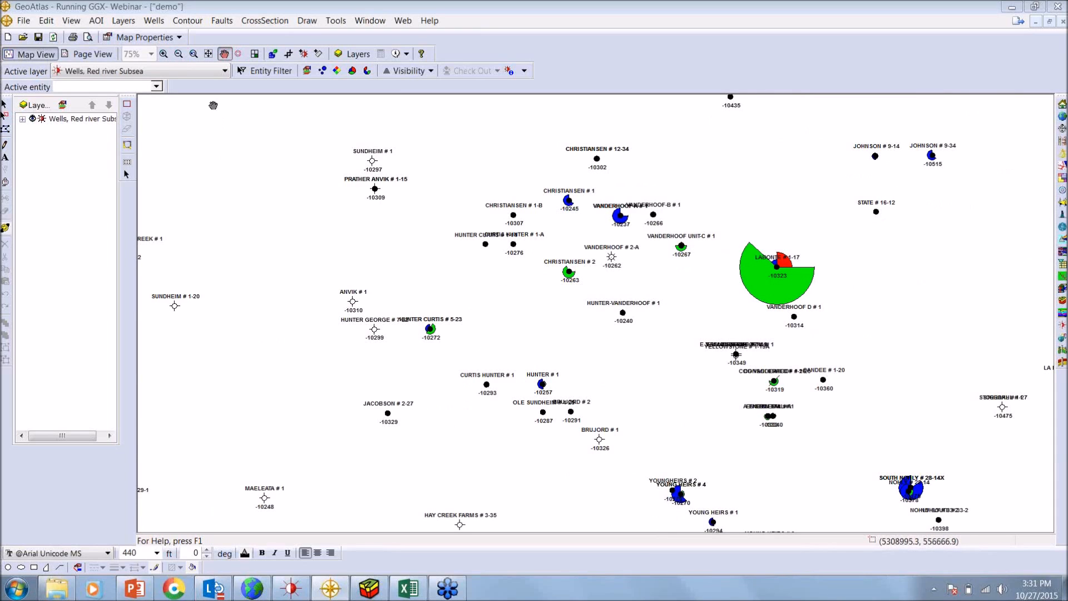
click(208, 53)
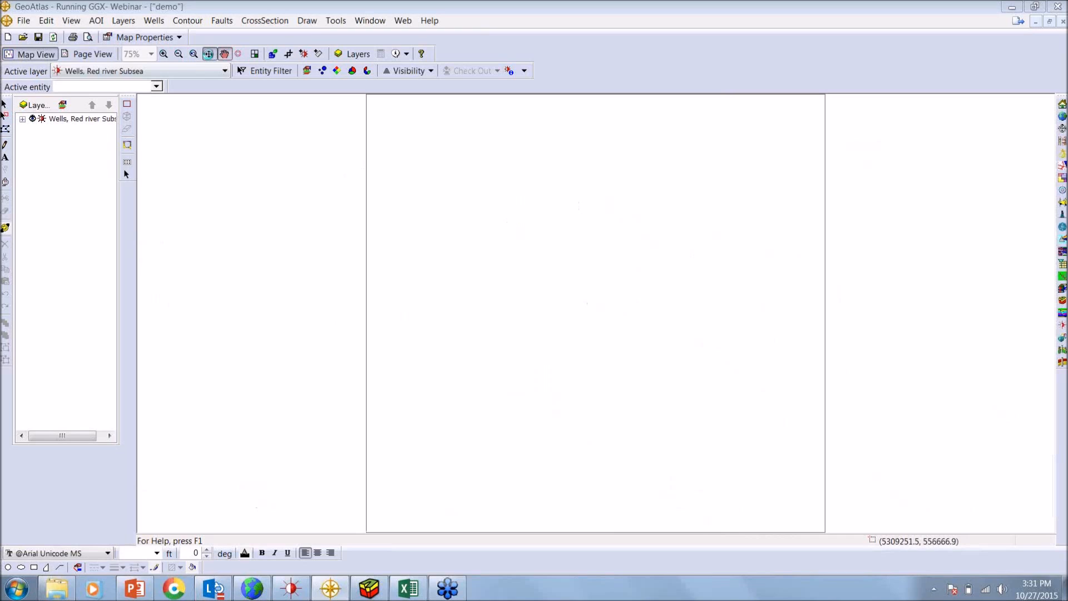
Start a new WellBase layer from the blank template, and post the Well Header's Well ID just above the well symbol
click(124, 21)
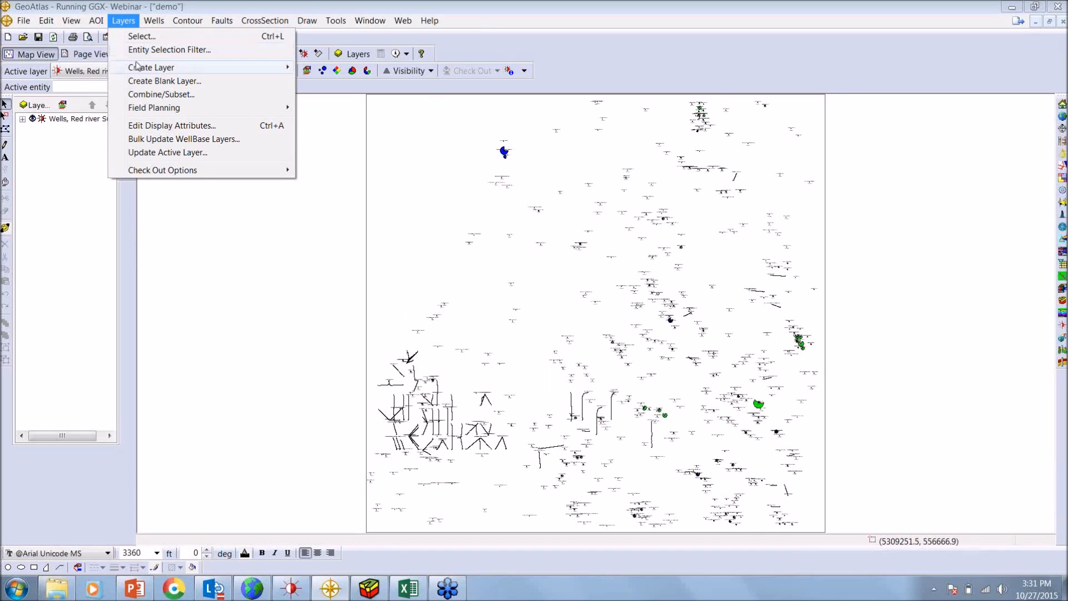
mouse_move(139, 67)
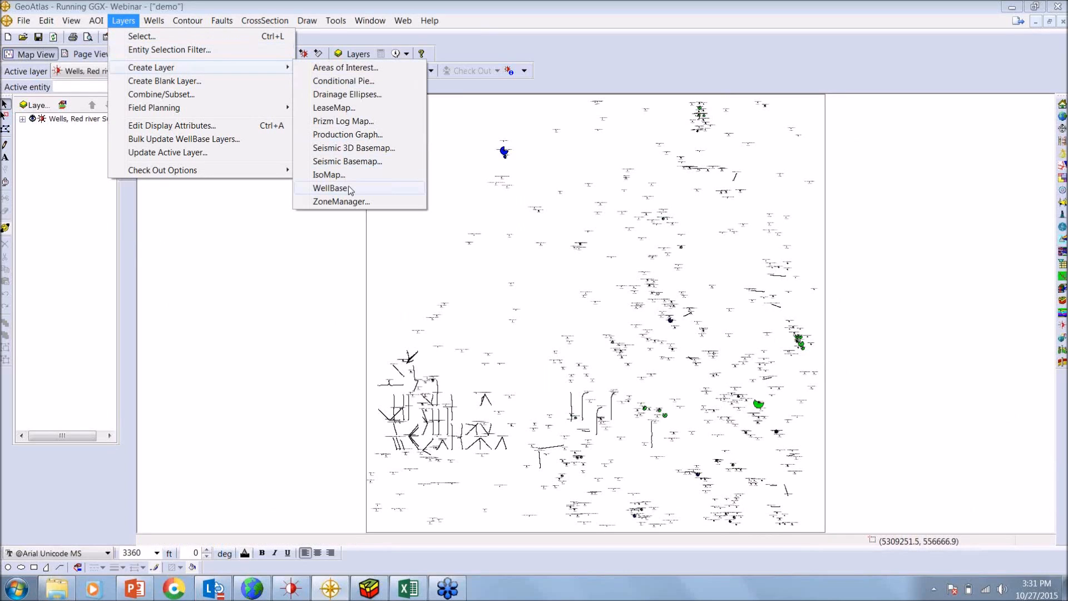
click(331, 188)
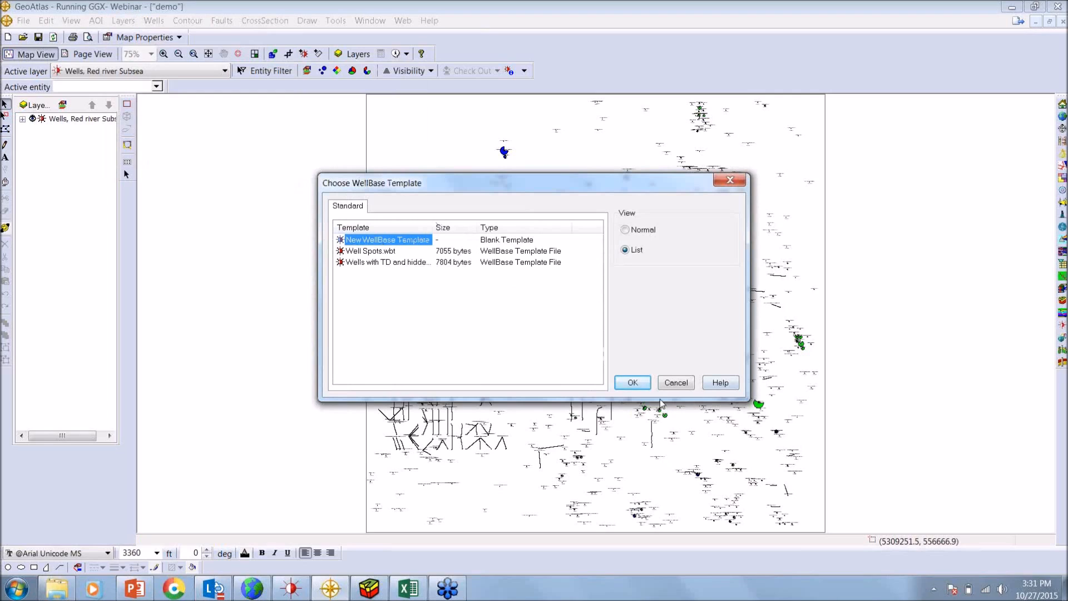
click(640, 386)
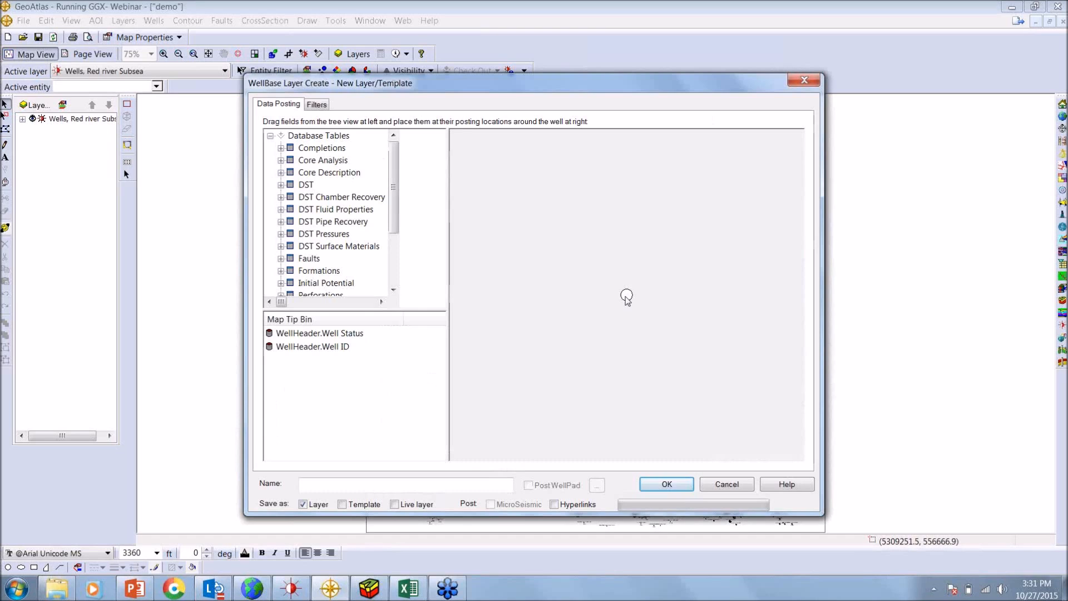
scroll(393, 178, down, 3)
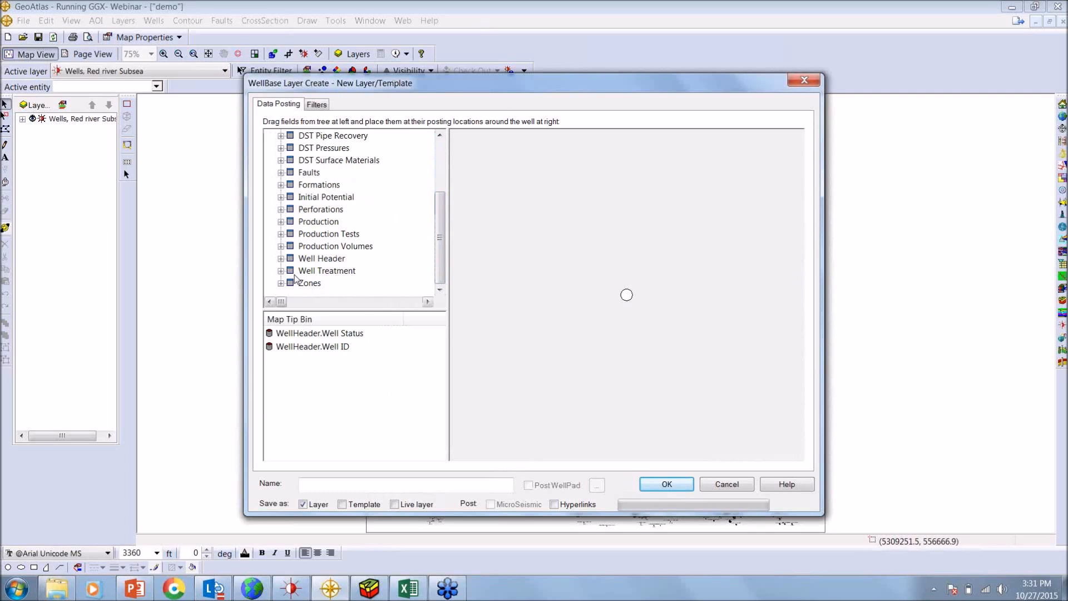
click(281, 258)
drag(439, 201, 440, 272)
drag(331, 245, 624, 273)
drag(627, 271, 633, 280)
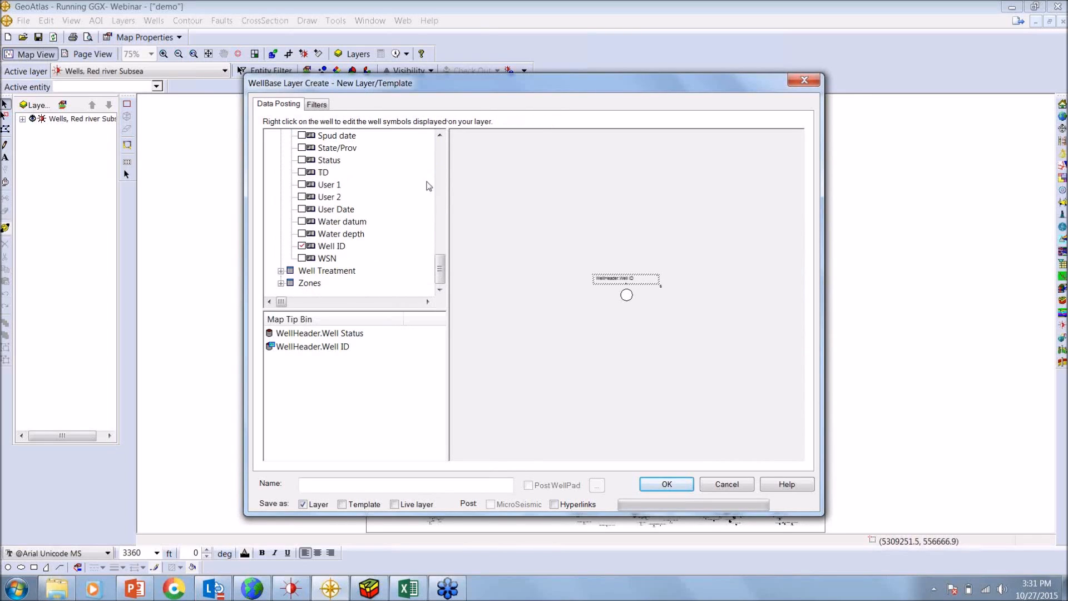
Apply the Wells with curves.wbf filter to the new WellBase layer
click(318, 105)
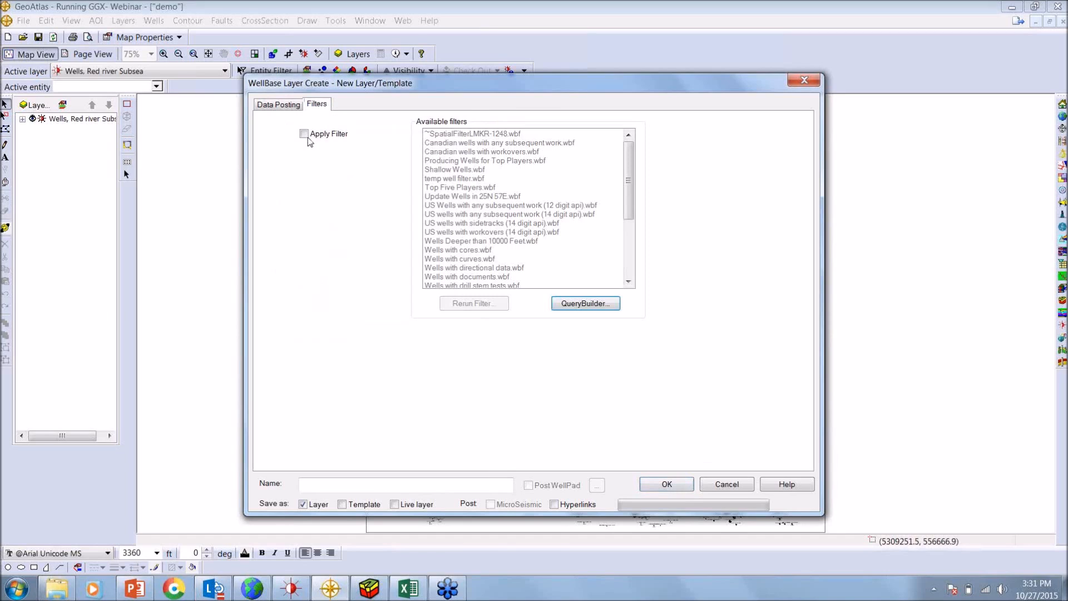
click(303, 133)
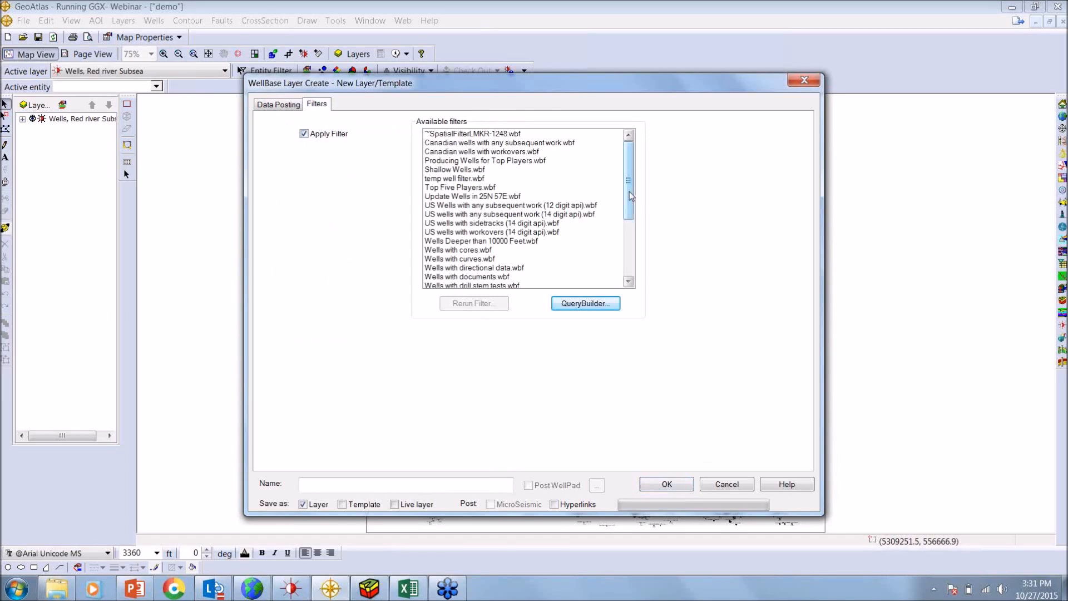
drag(631, 198, 632, 254)
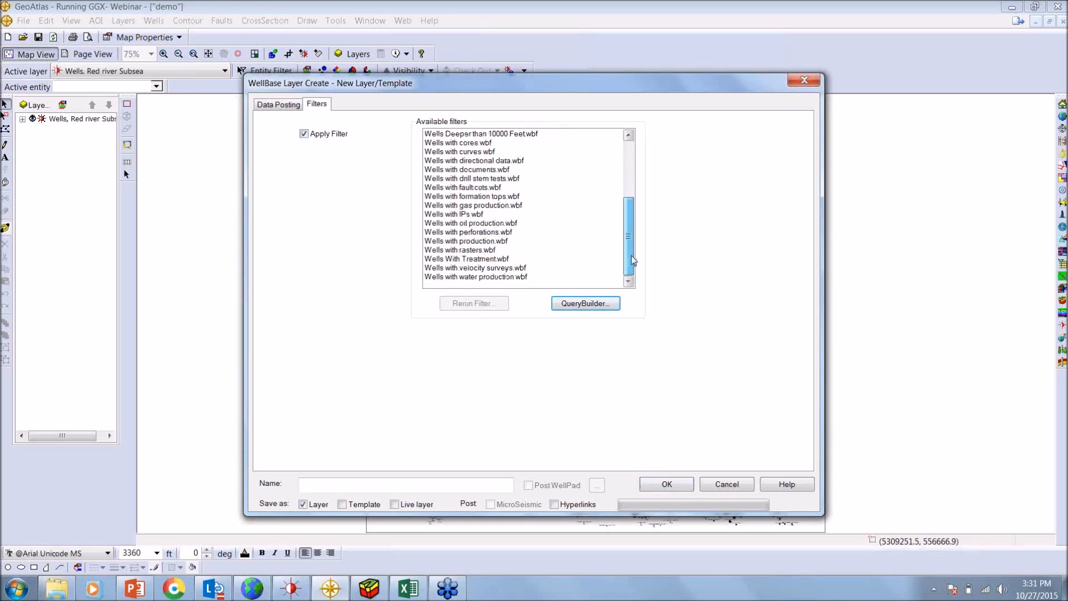
click(484, 152)
Name the layer "Wells with Logs curves" and create it
click(426, 484)
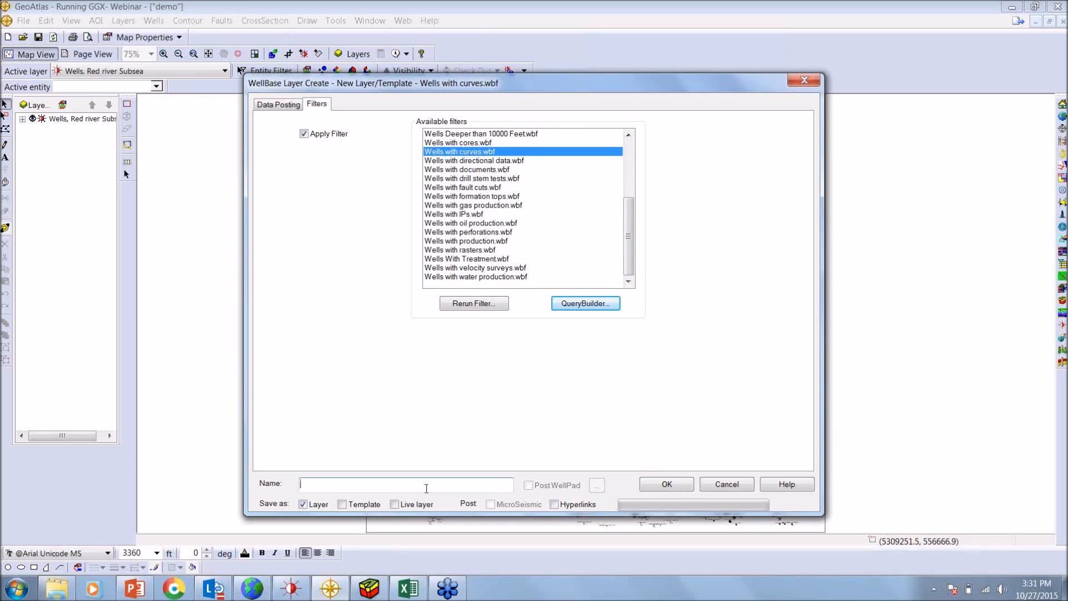
text(Wek)
key(BackSpace)
text(lls with Lb)
text(gs curves)
click(667, 486)
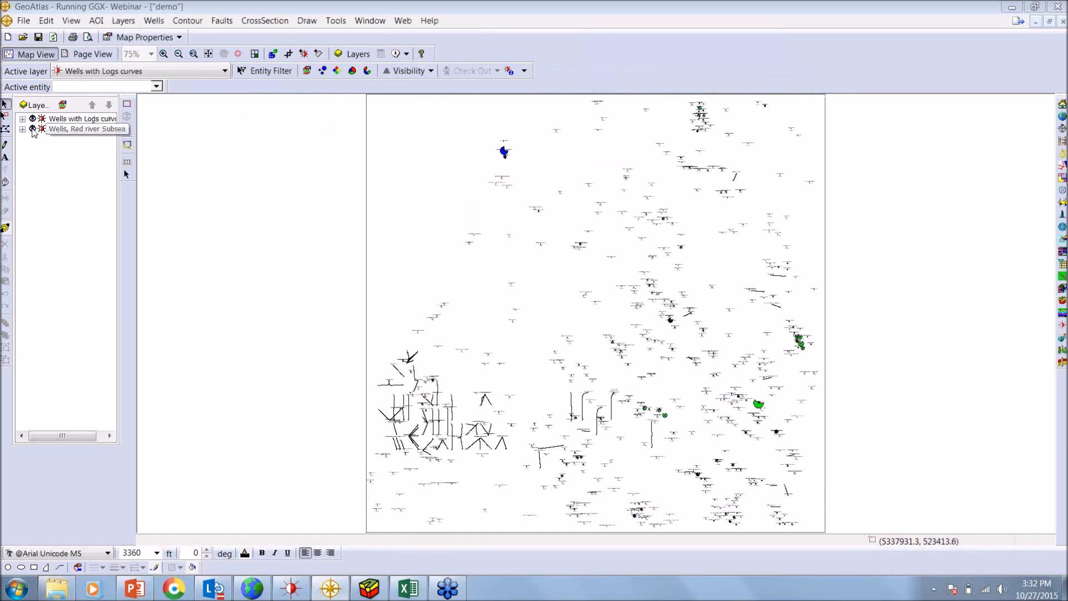
Hide the Wells, Red river Subsea layer, and inspect the wells with log curves on the map
click(32, 129)
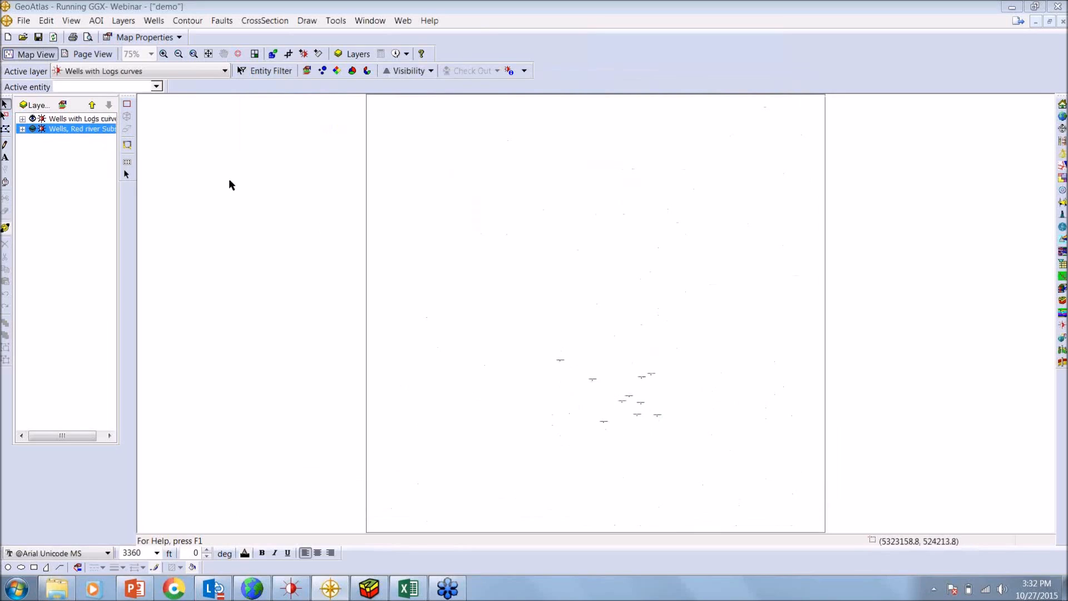
click(164, 54)
drag(528, 332, 723, 457)
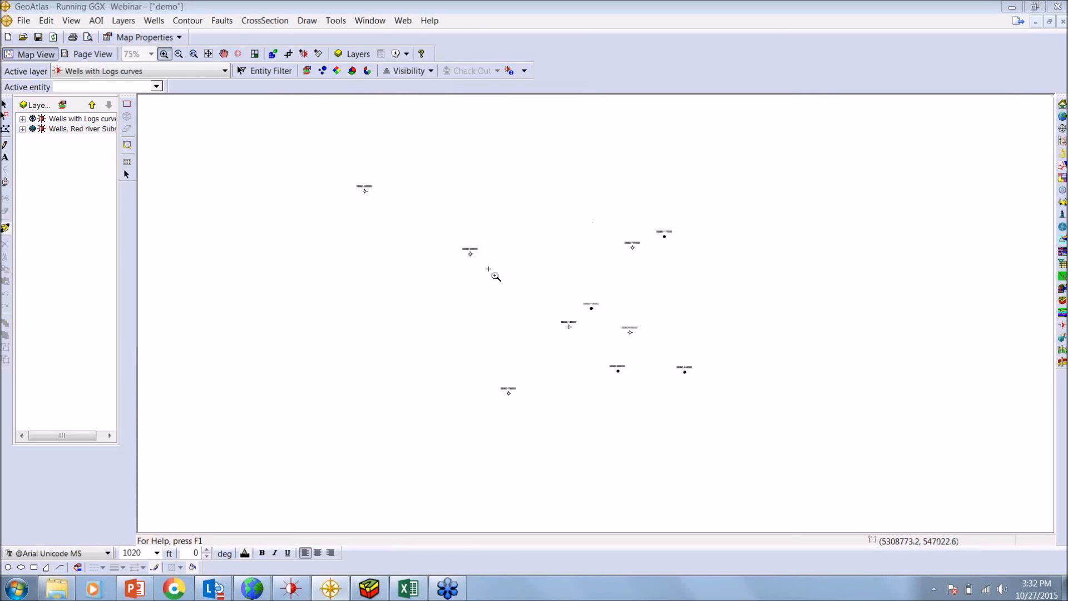
click(208, 54)
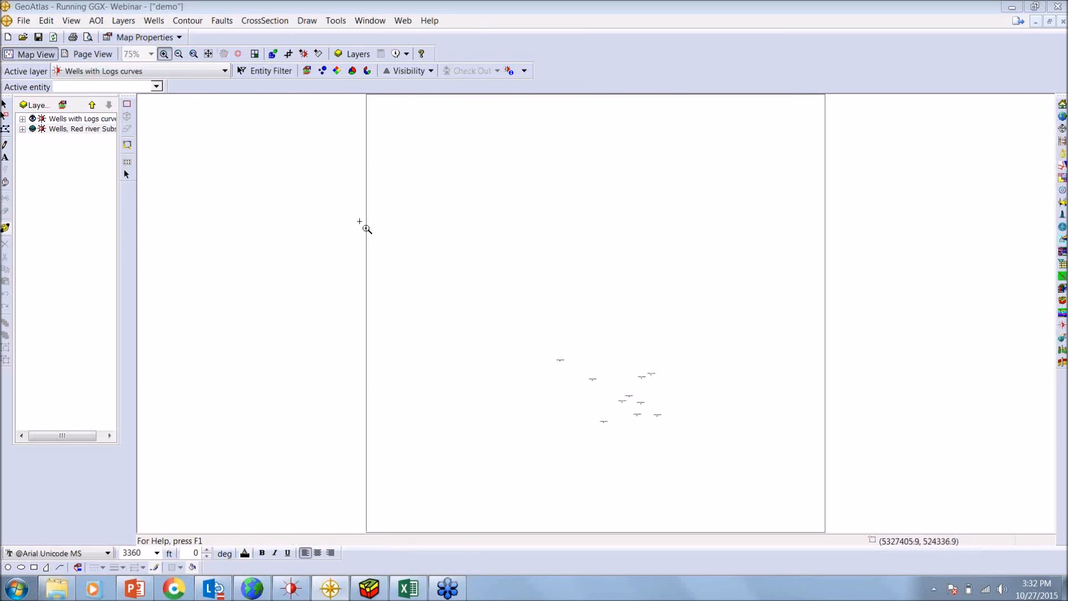
Start an IsoMap layer that builds a surface from XYZ data, and add WellBase as its data source
click(123, 21)
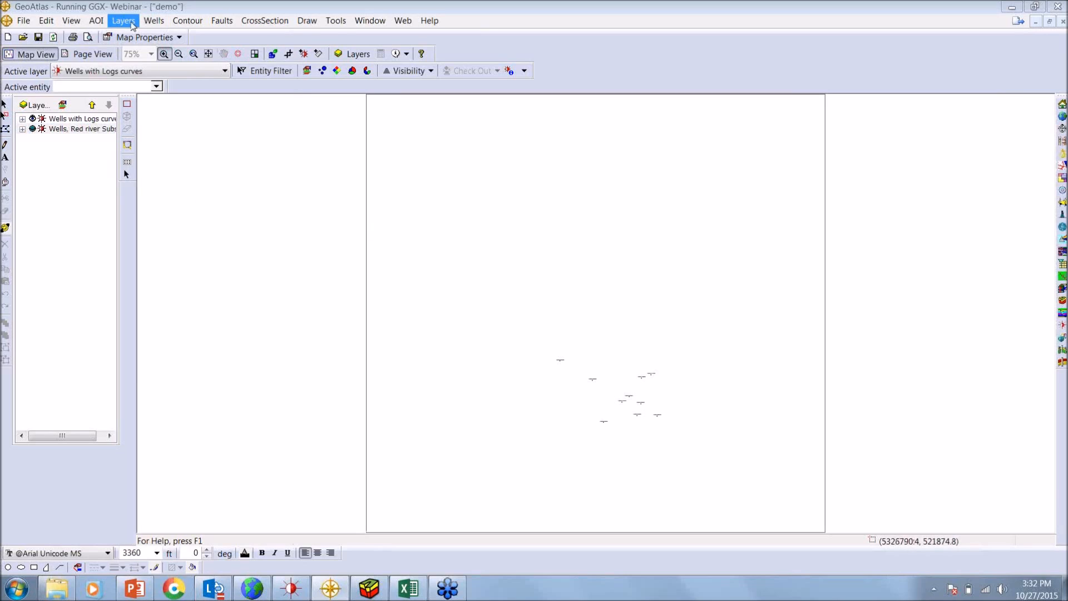
mouse_move(163, 69)
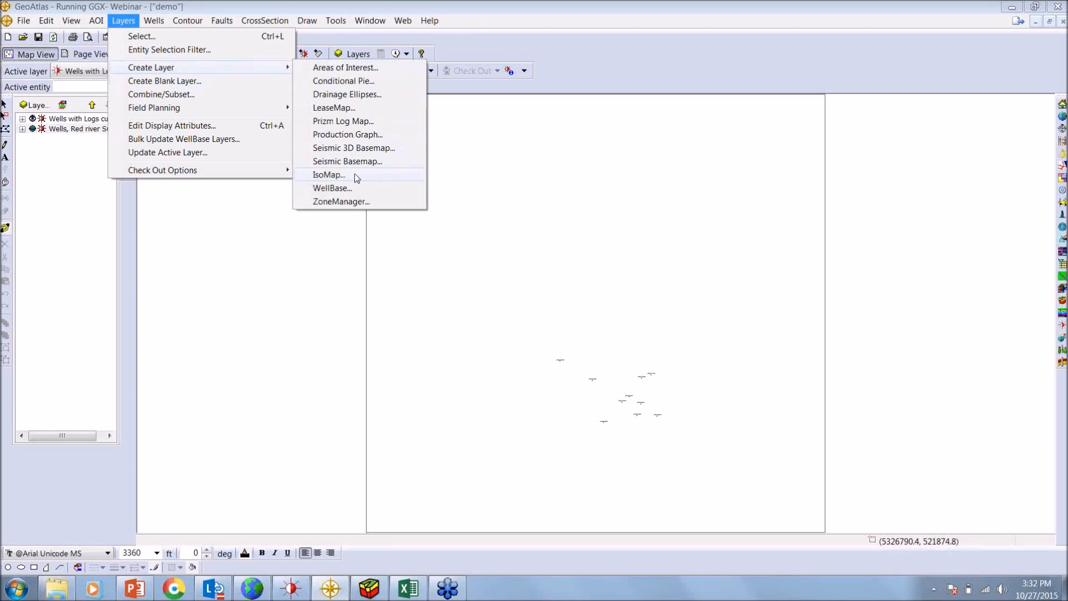
click(329, 174)
drag(538, 258, 542, 207)
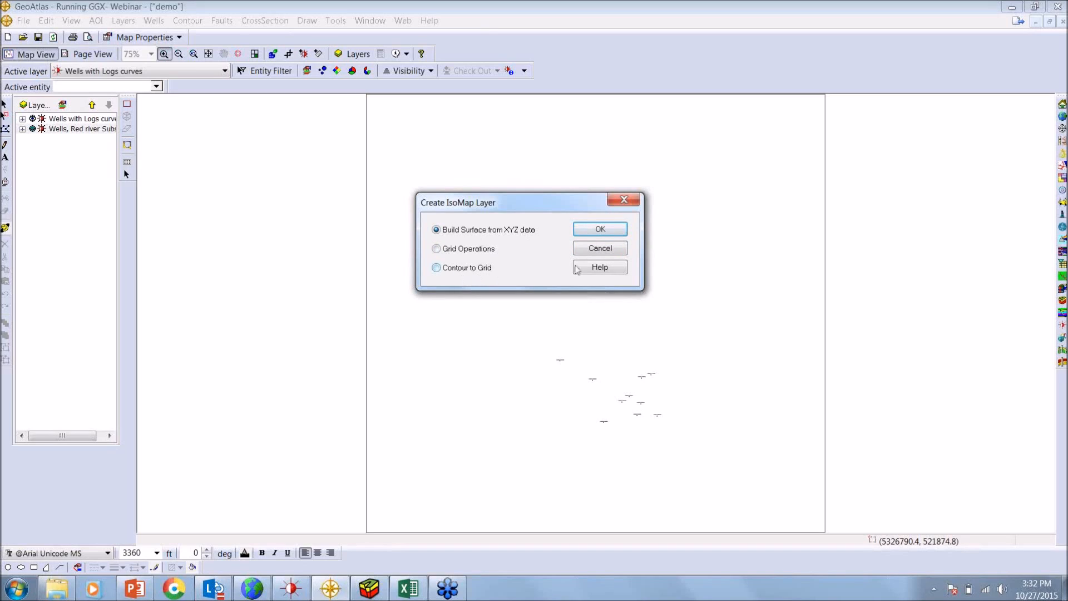
click(600, 229)
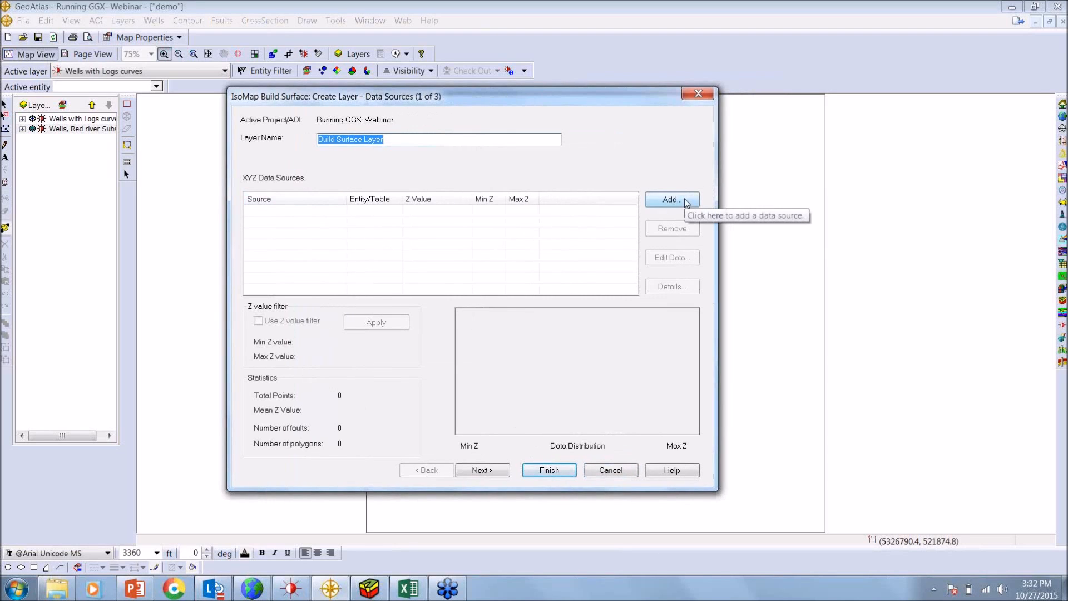
click(687, 201)
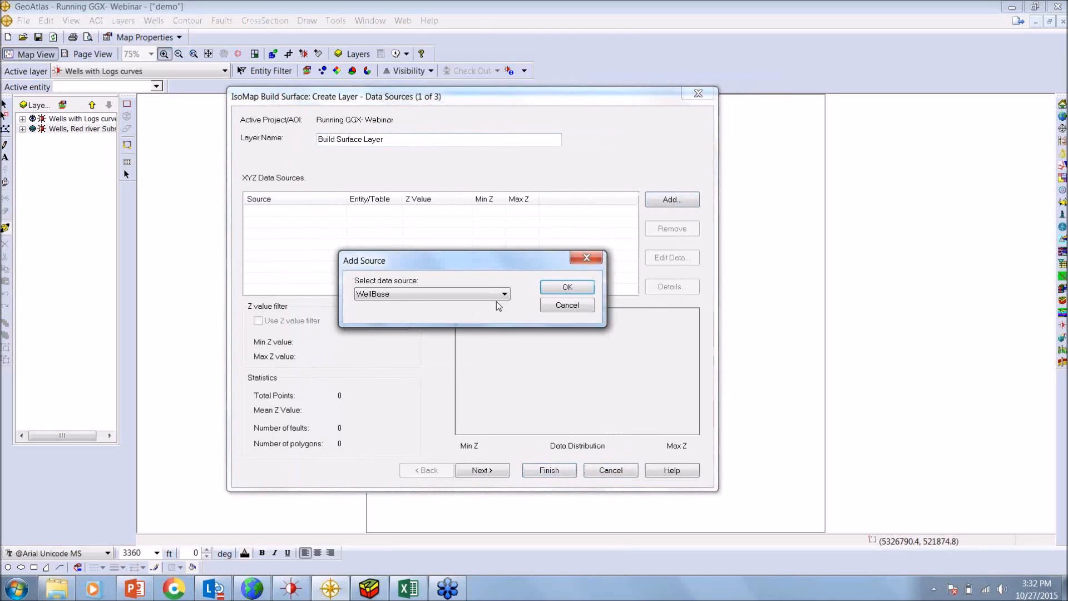
click(497, 294)
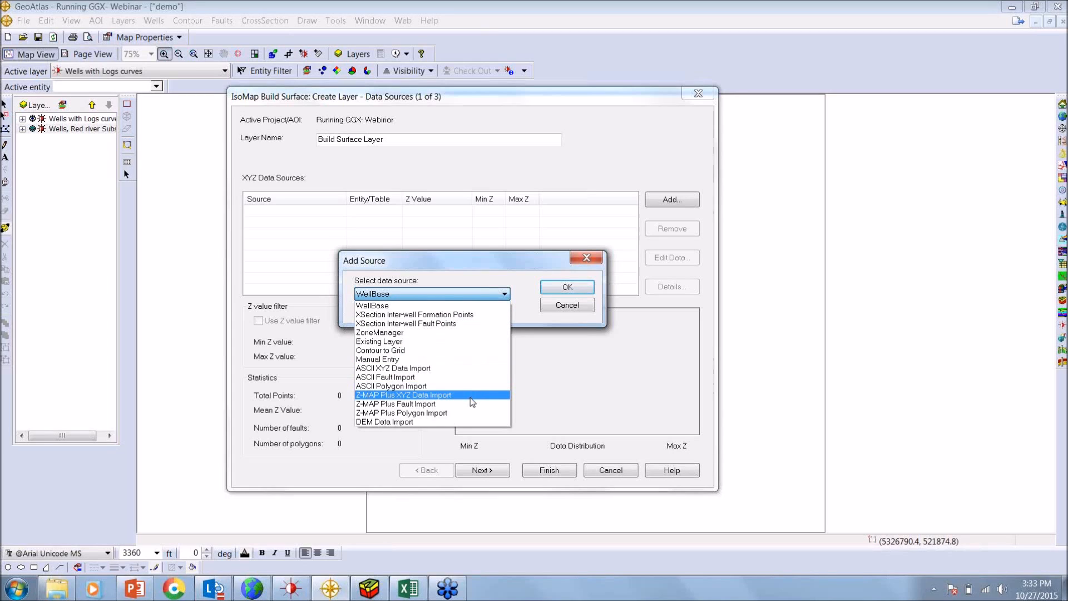
click(460, 306)
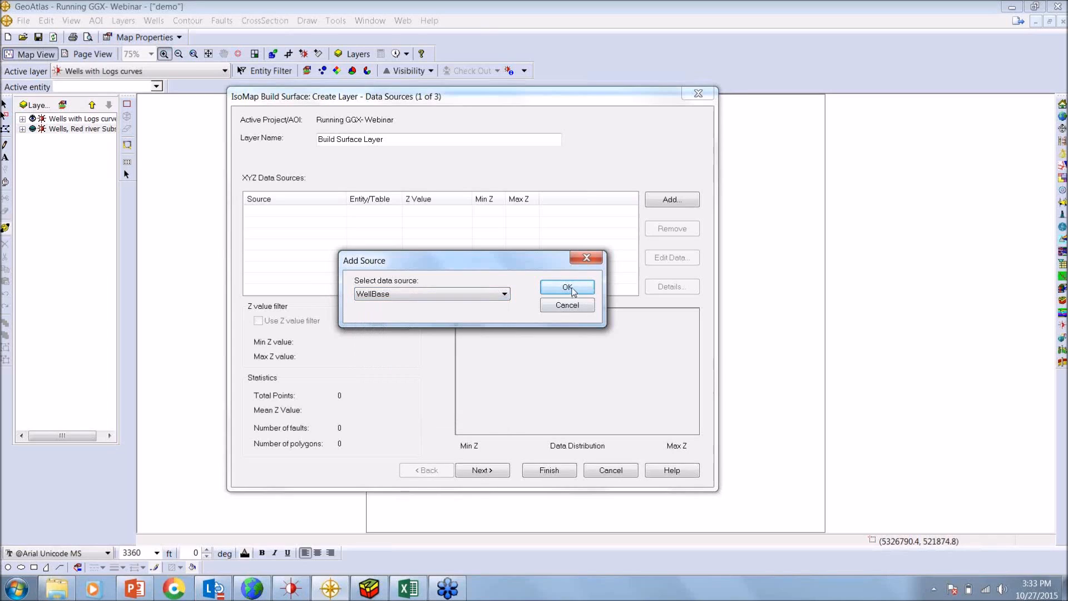
click(572, 289)
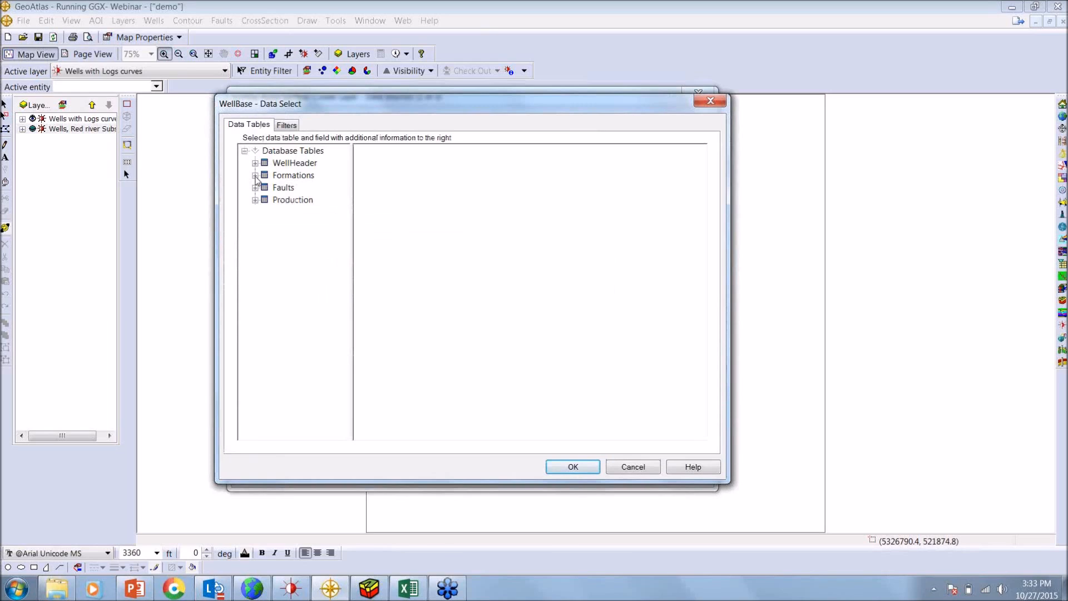
Use the Formations table's Top Subsea values for RDRV with all sources as surface data, and continue to the build parameters
click(255, 175)
drag(347, 337, 384, 339)
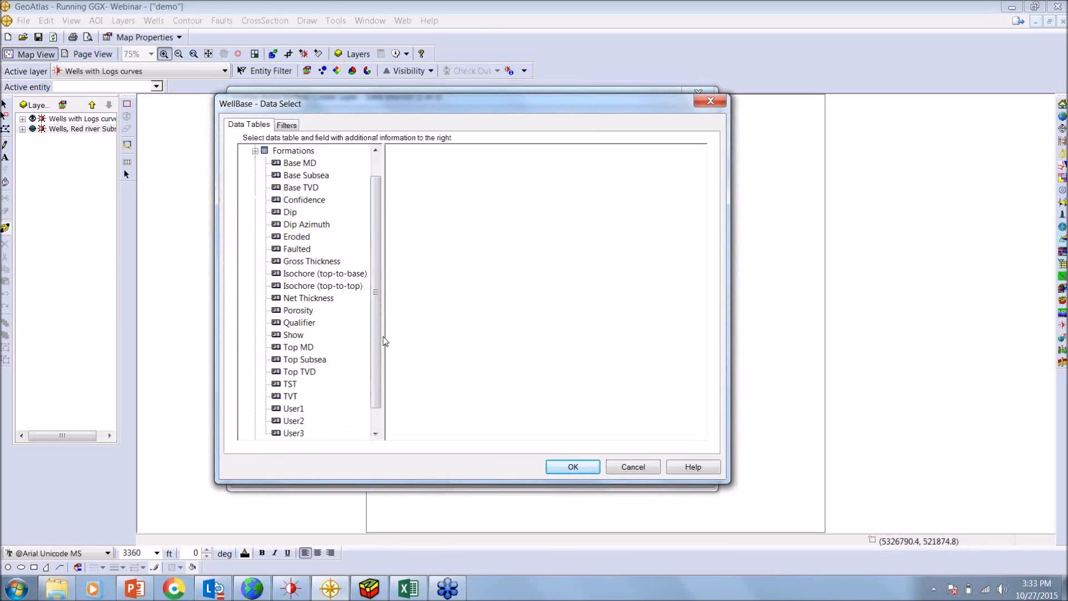
click(287, 360)
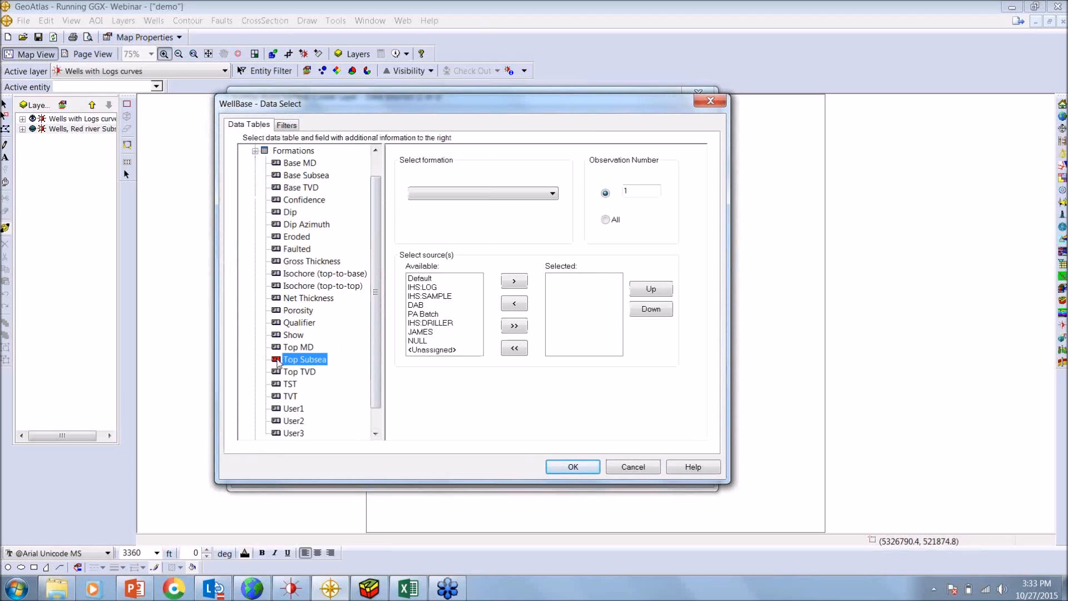
click(505, 193)
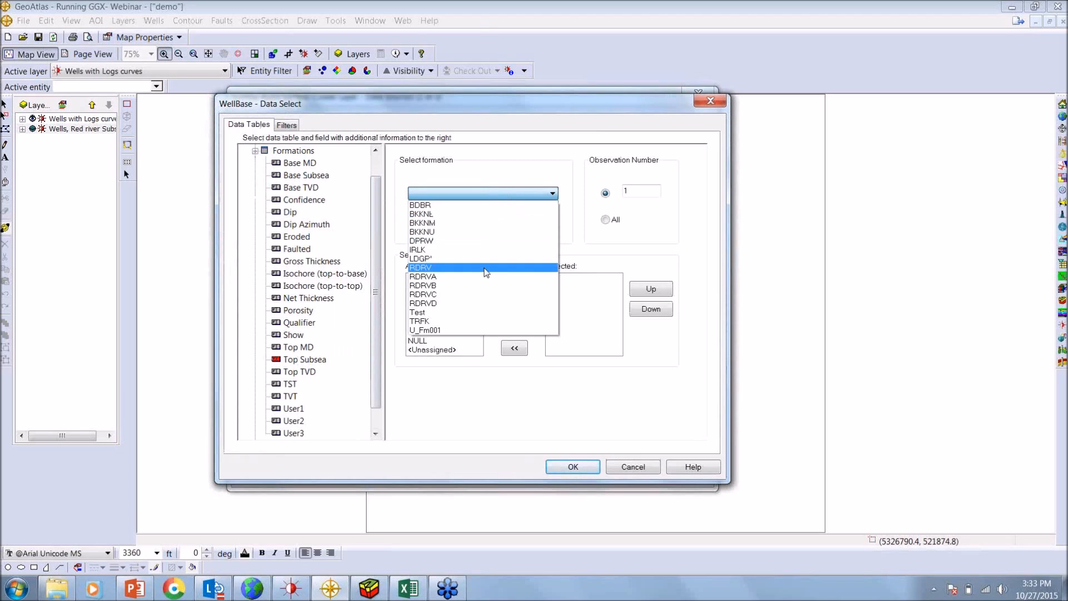
click(485, 268)
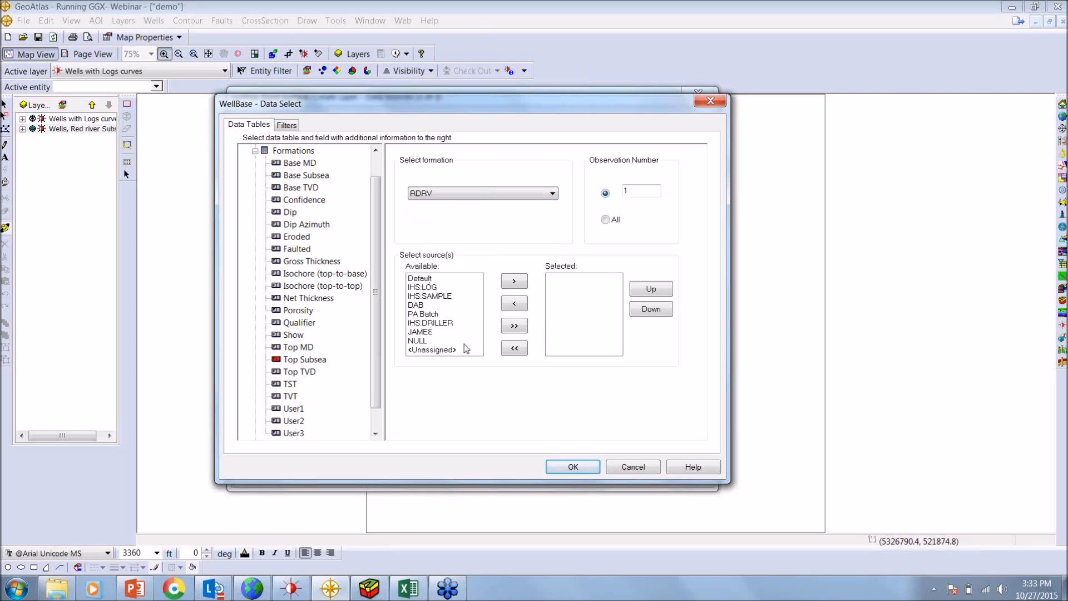
click(517, 329)
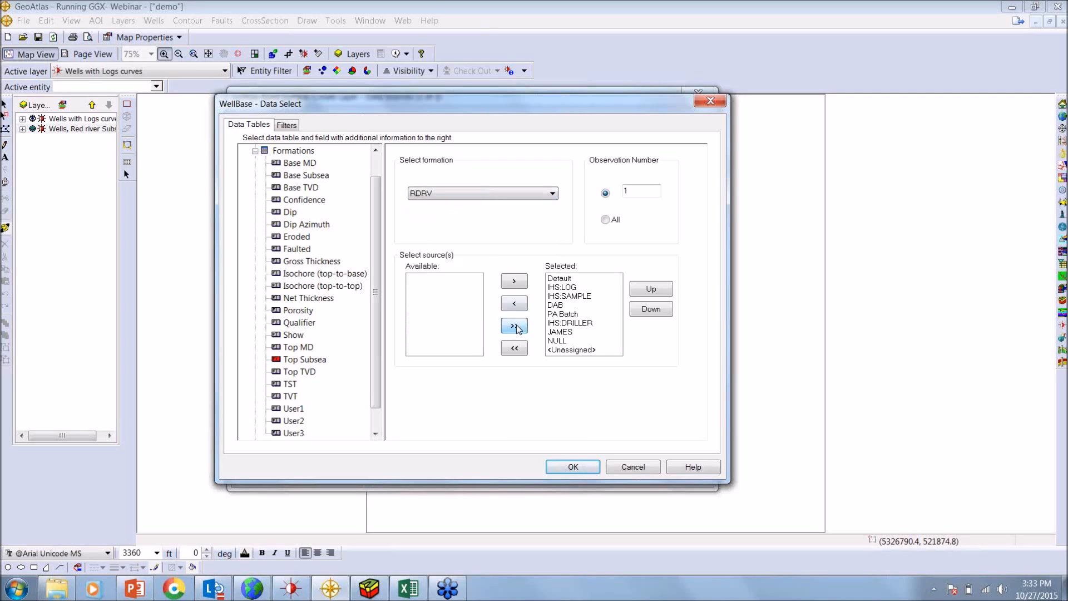
click(579, 470)
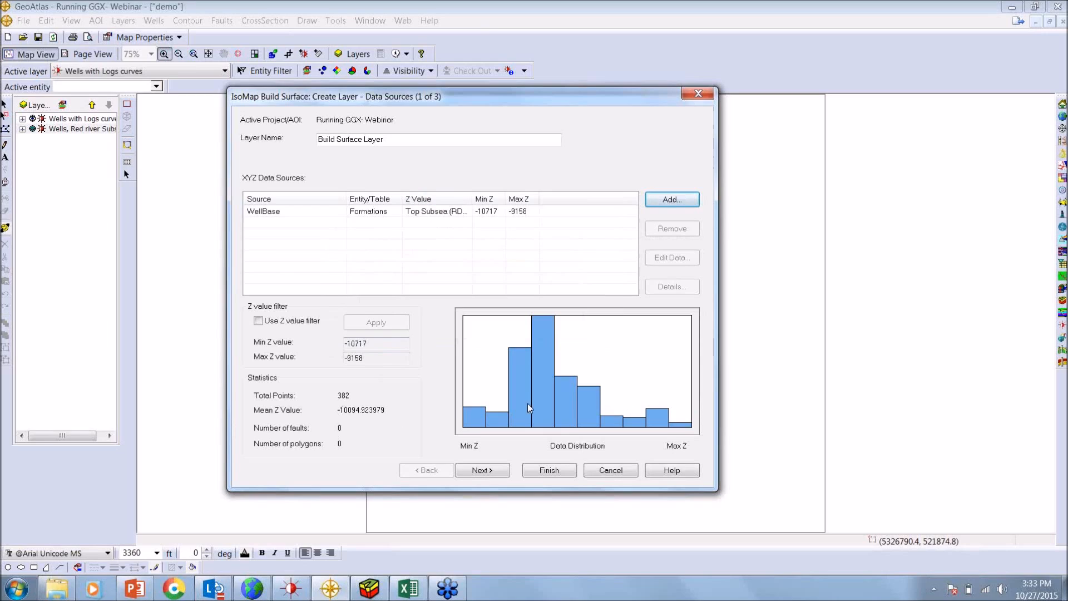
click(492, 471)
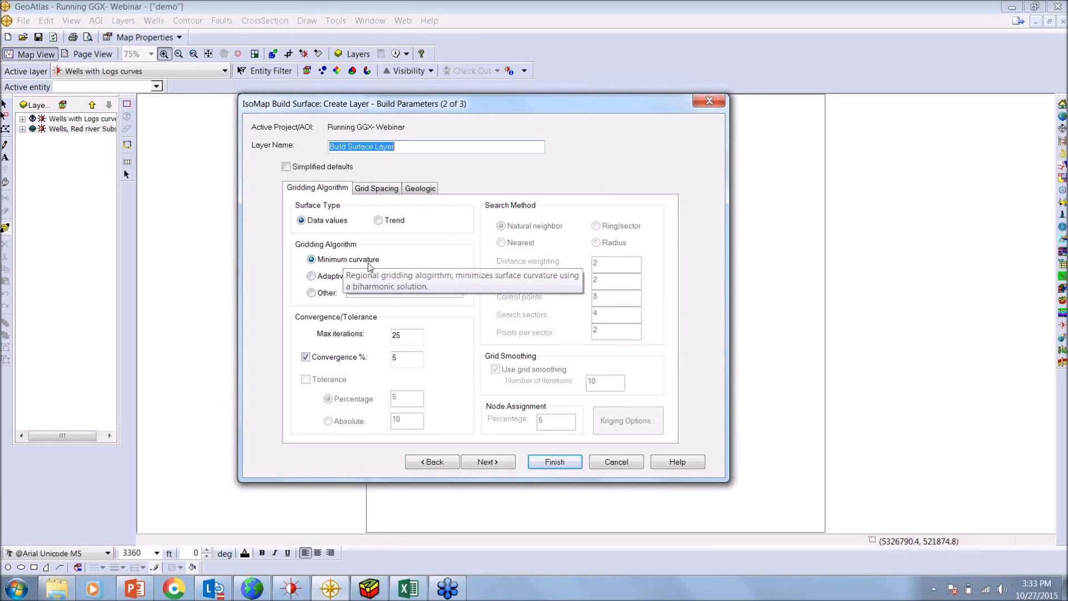
Review the other available gridding algorithms, and set the algorithm back to Minimum curvature
click(312, 293)
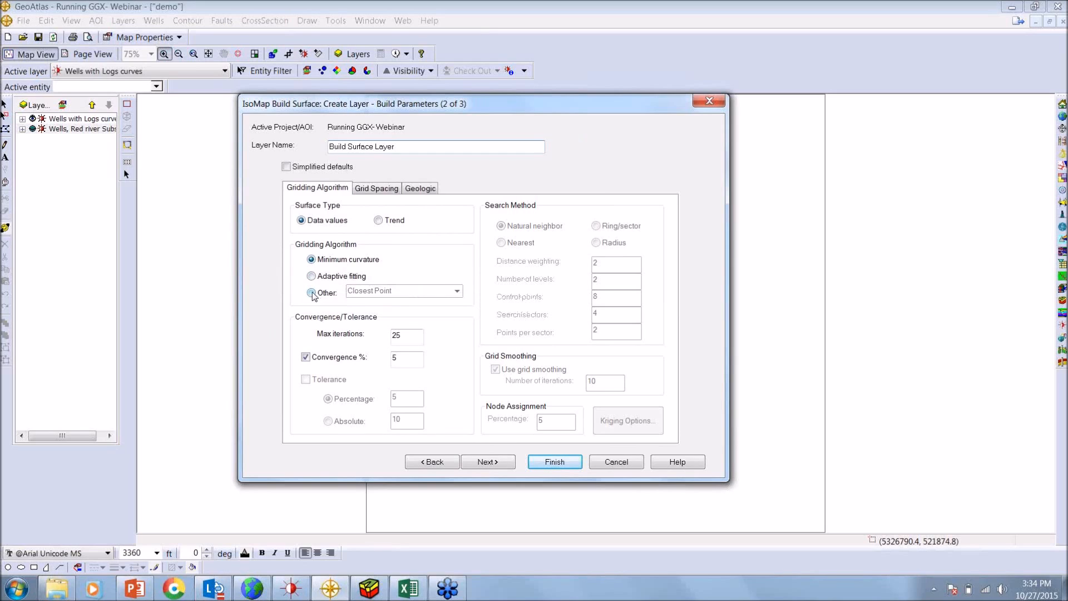
click(456, 291)
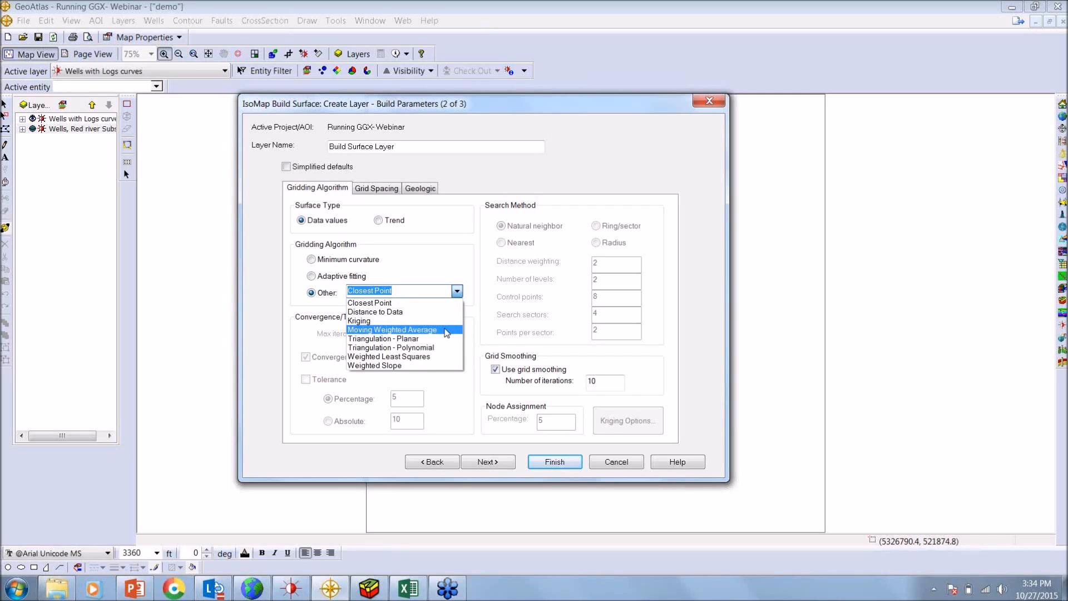
click(326, 262)
click(311, 260)
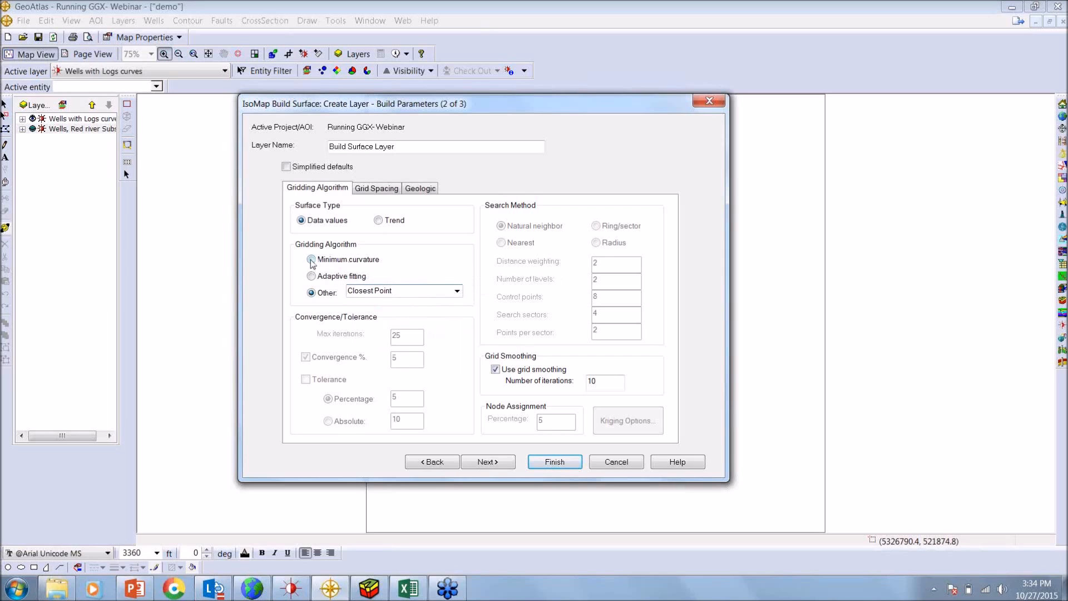
Review the grid spacing, and in the display options turn off Data Points and turn on Color Fill
click(374, 189)
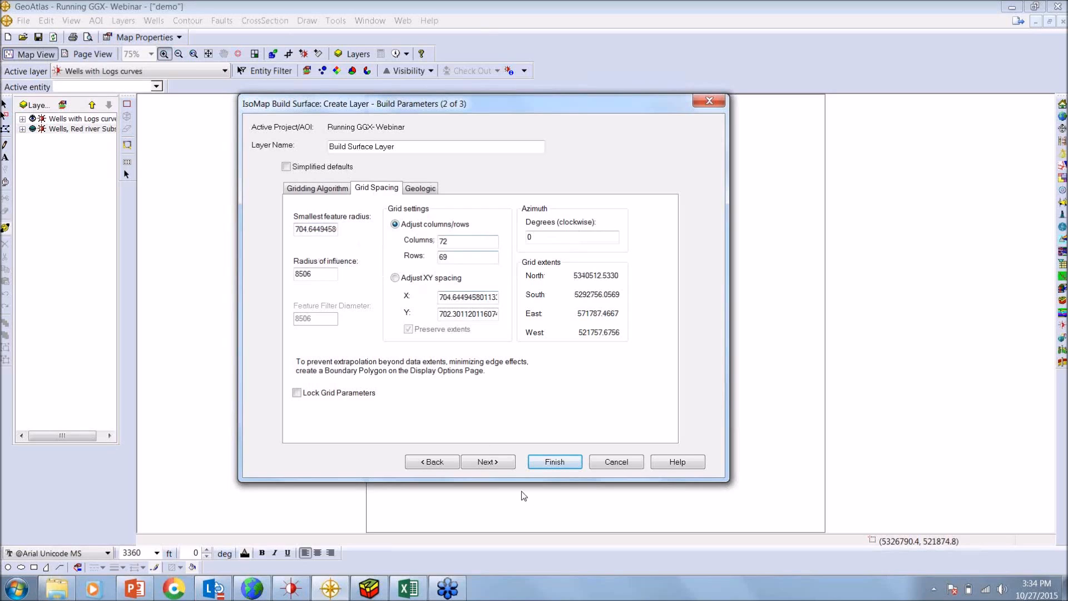
click(499, 461)
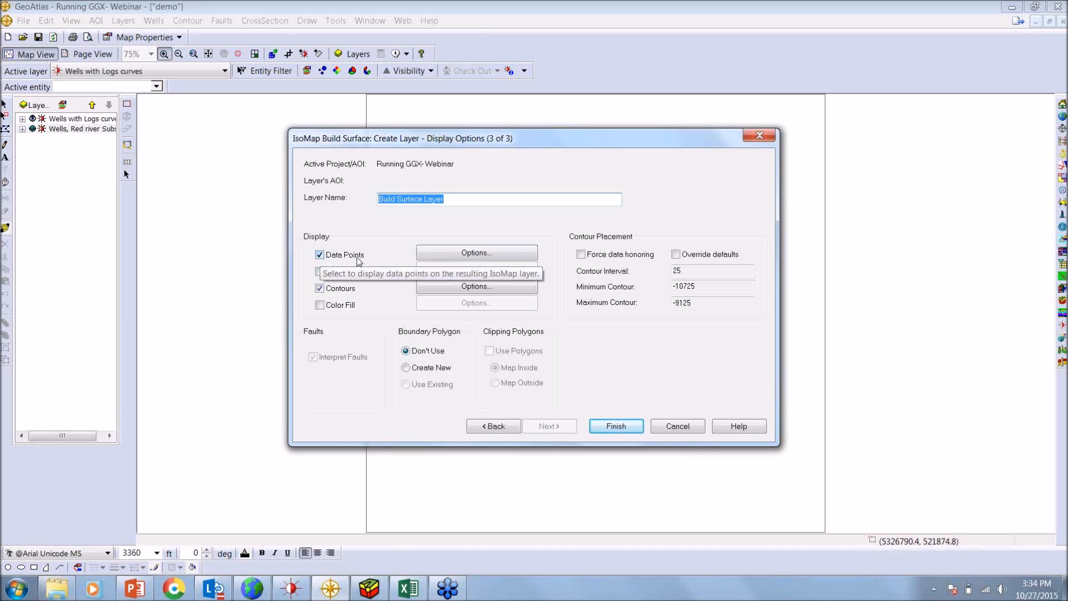
click(319, 255)
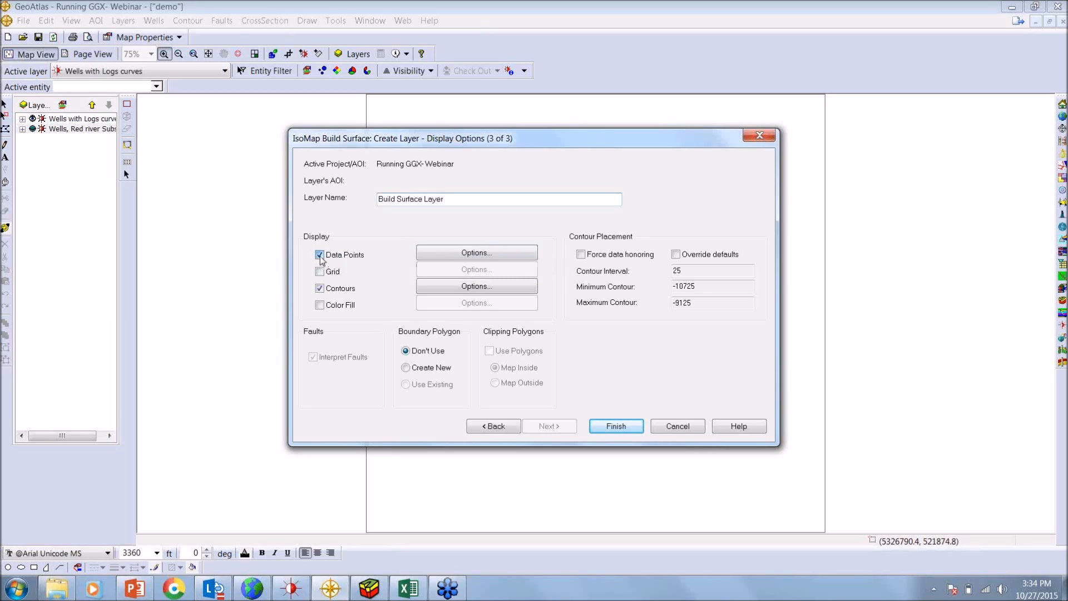
click(320, 306)
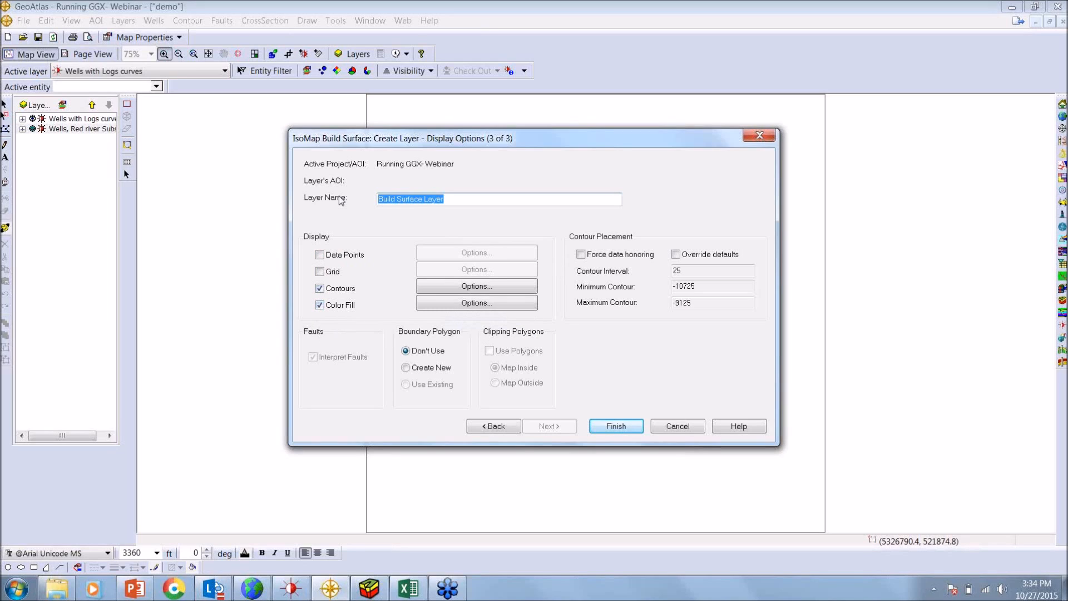
Name the layer "RDRV Structue Map", override the contour placement defaults, and finish building the surface
text(RD)
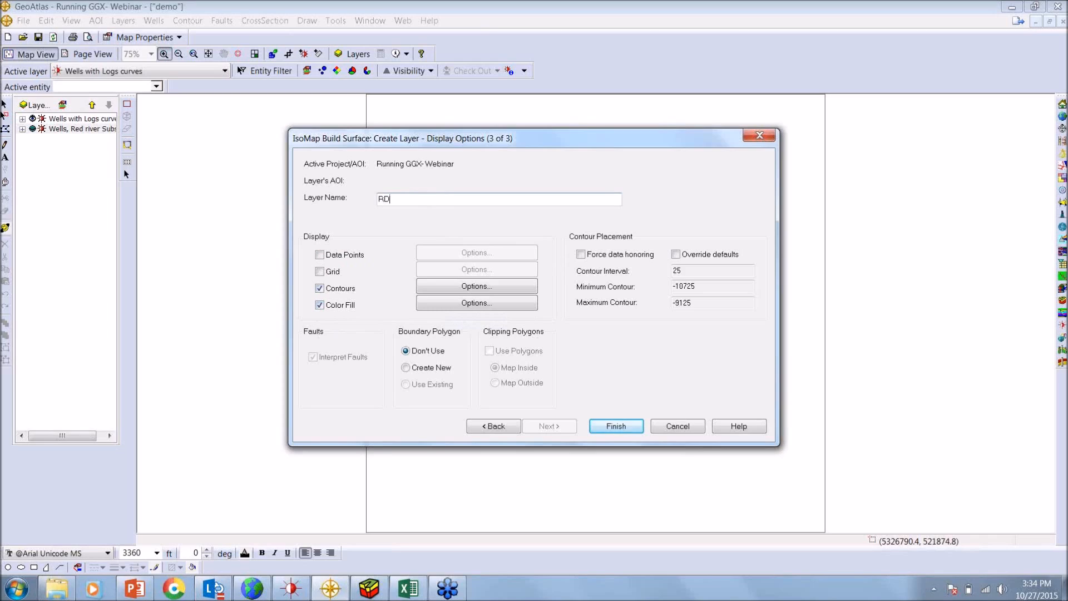
text(RV Structue Map)
click(674, 254)
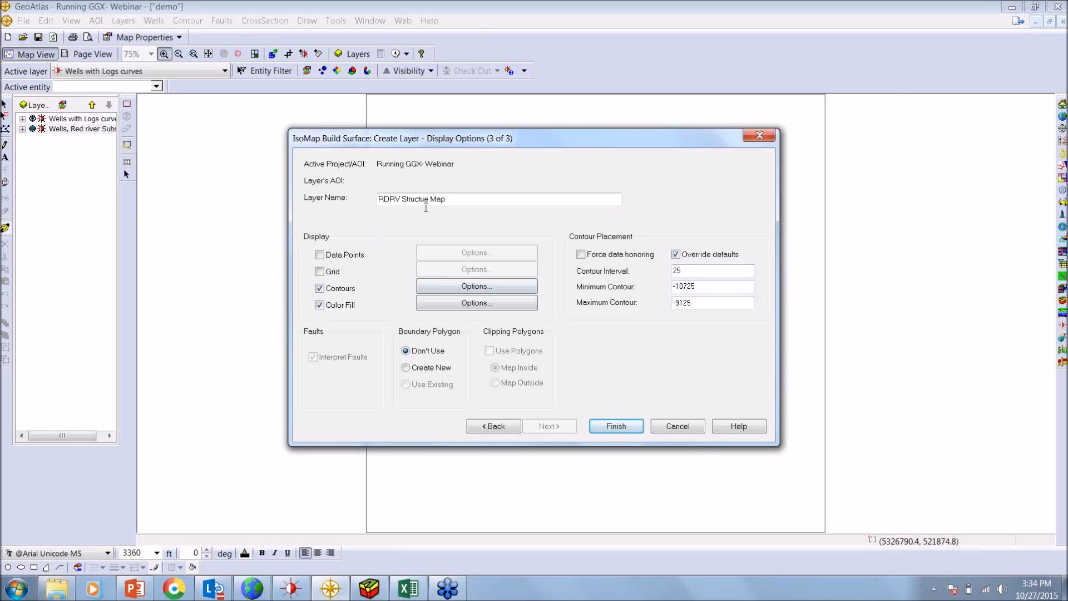
click(618, 428)
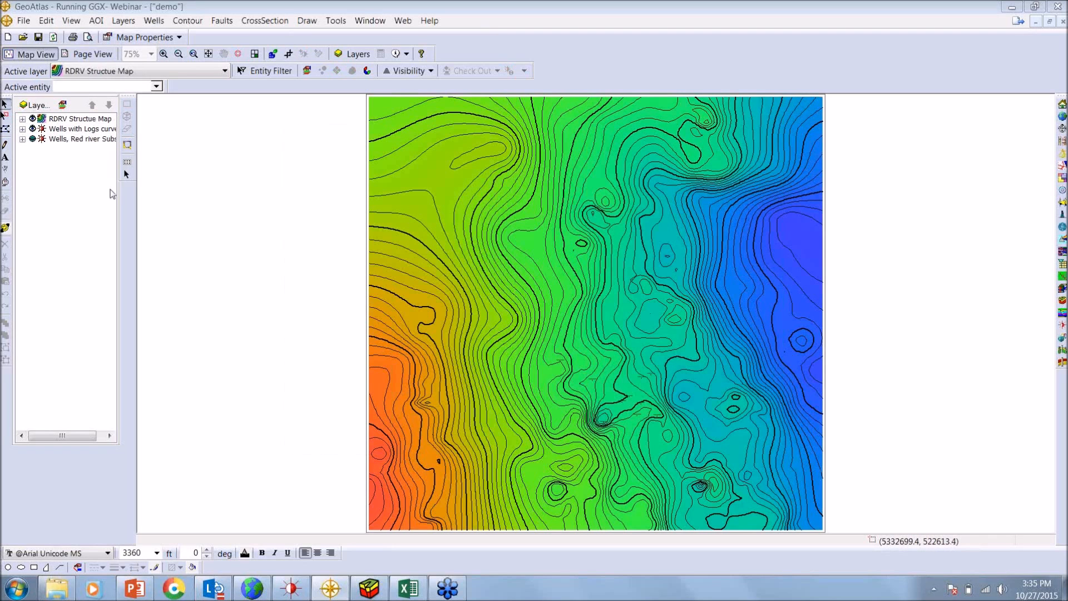
Show the Wells, Red river Subsea layer over the structure map, and switch the map to Page View
click(32, 138)
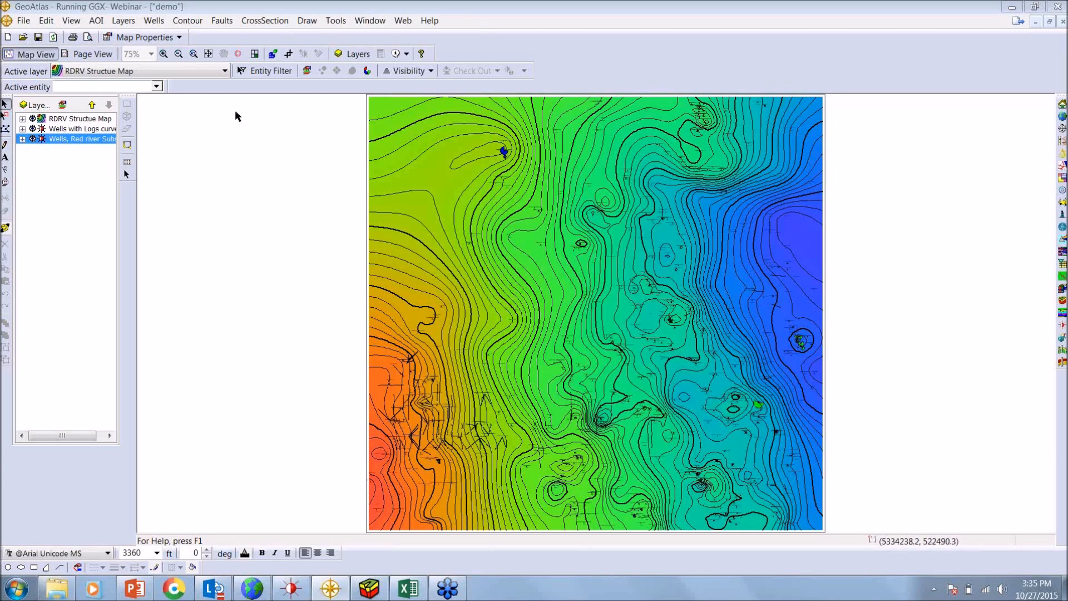
click(75, 54)
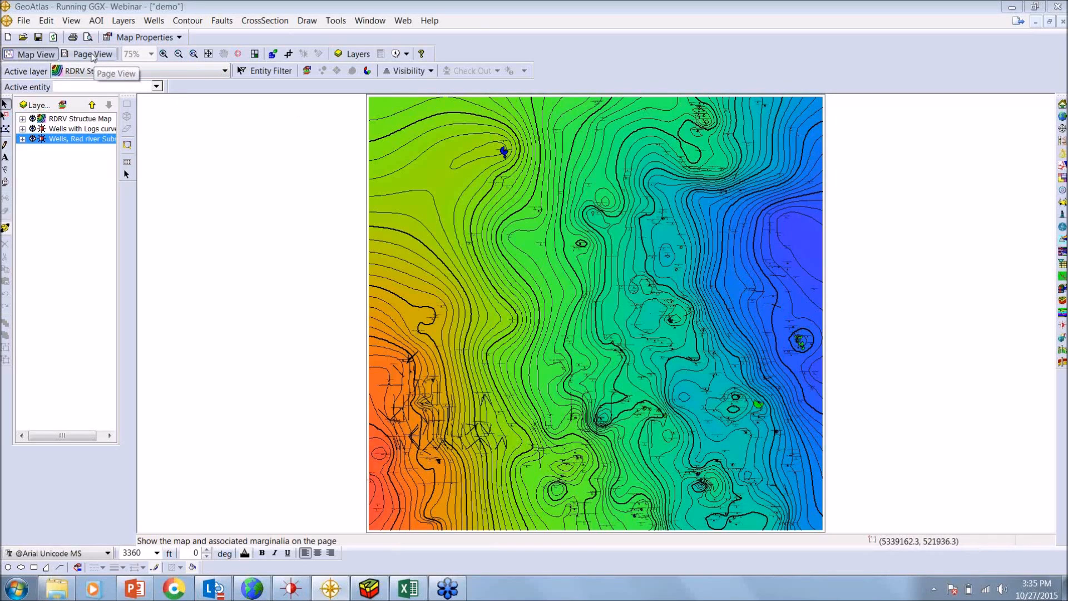
click(93, 56)
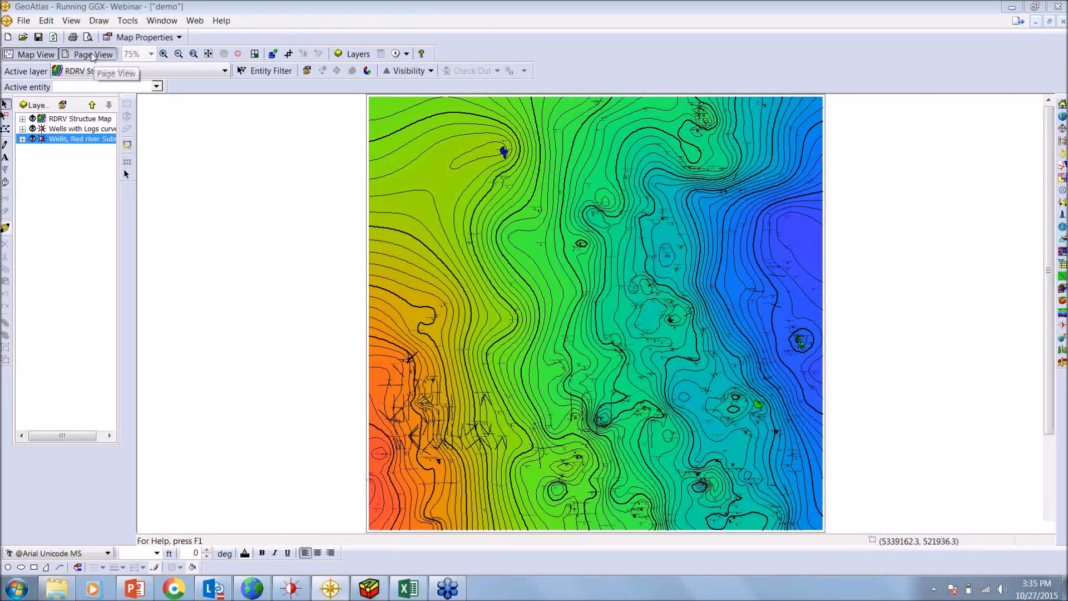
click(92, 56)
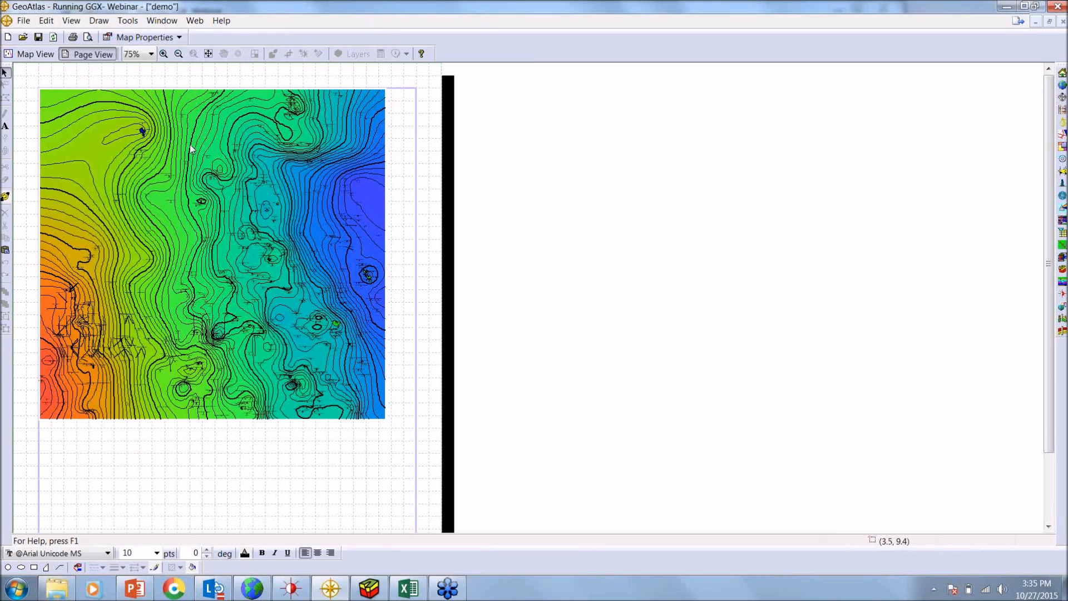
Enable X/Y lines and X/Y ticks as graticules in the map properties
click(178, 38)
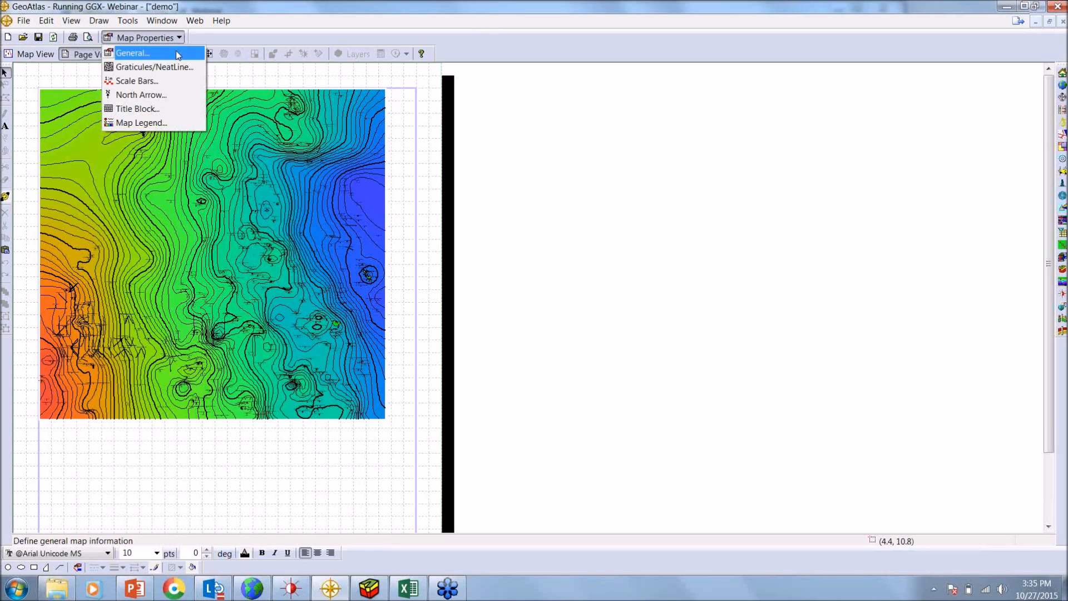
click(178, 53)
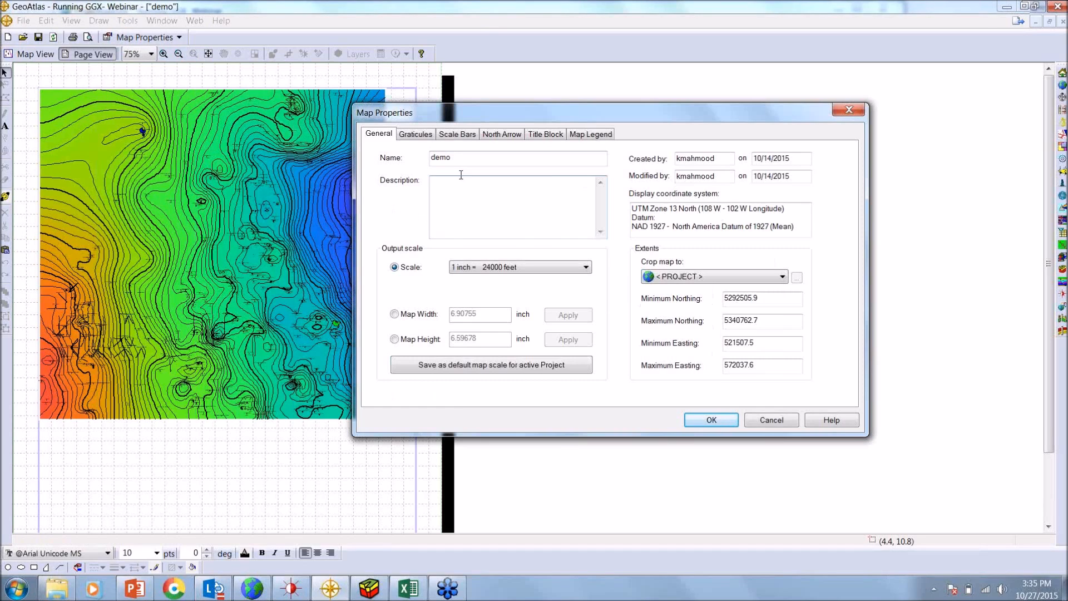
click(418, 135)
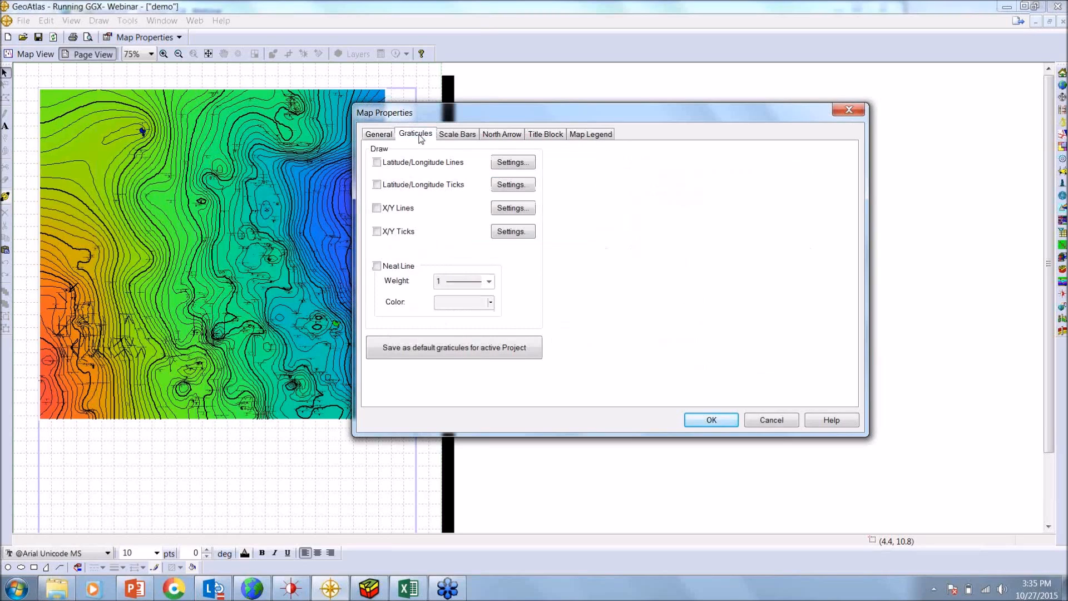
click(376, 208)
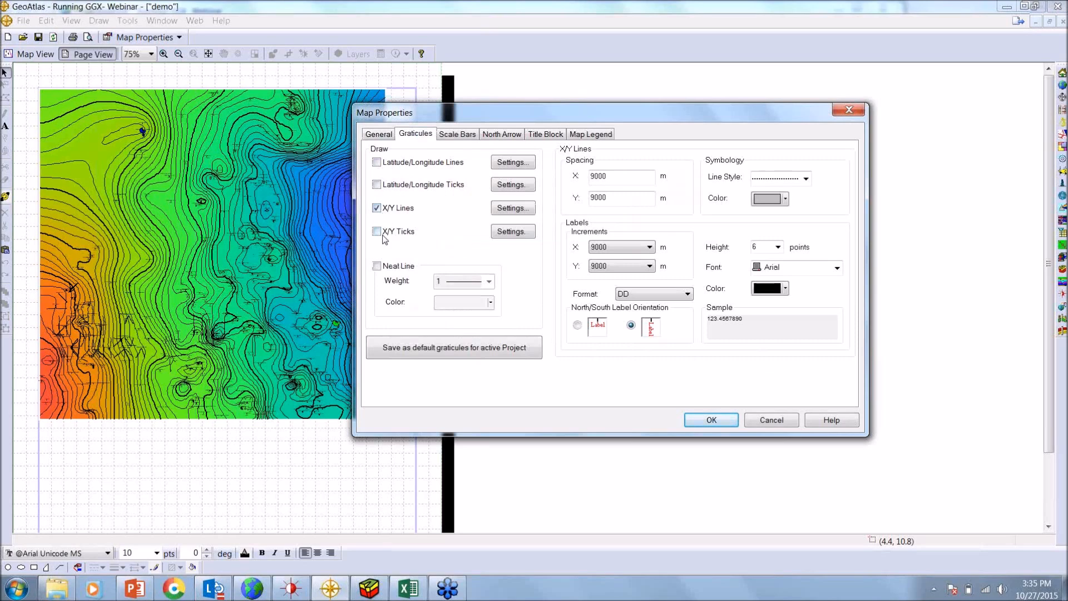
click(379, 233)
Add the 1:288000 scale style to the map's scale bar set
click(458, 135)
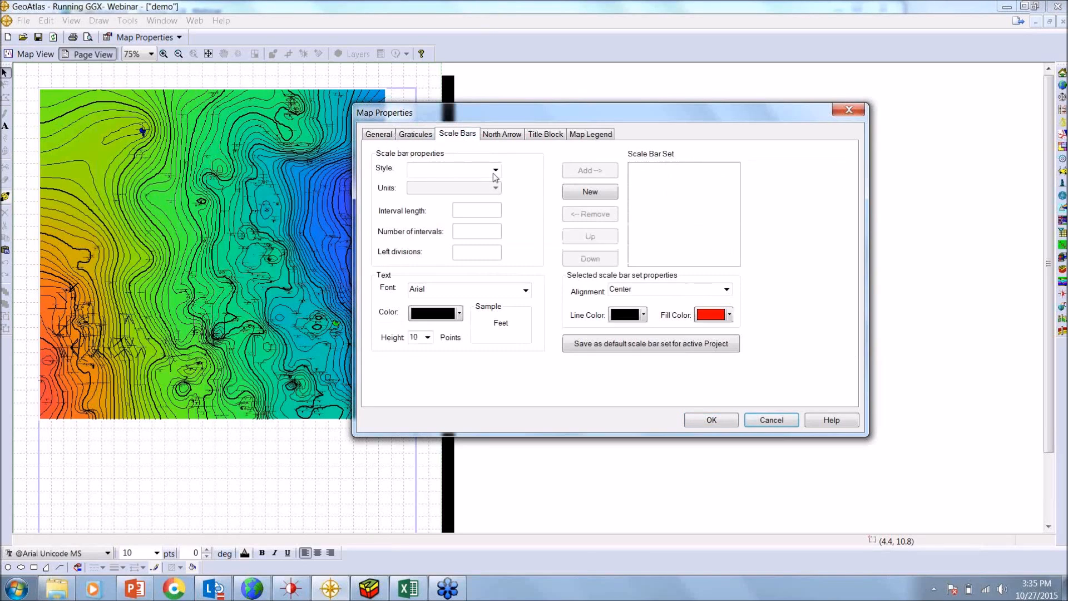
click(495, 173)
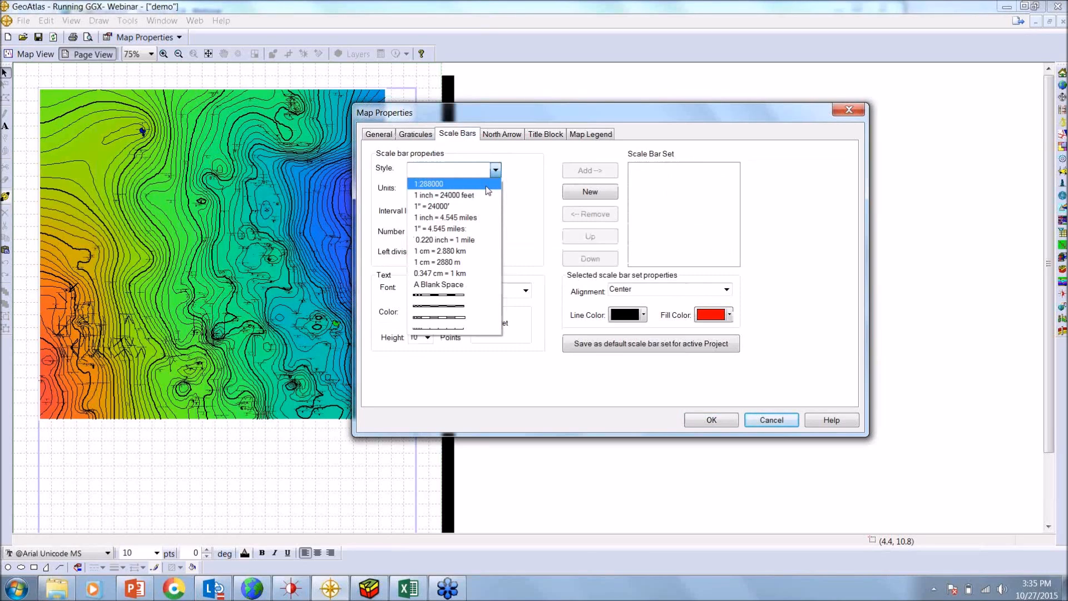
click(486, 184)
click(590, 171)
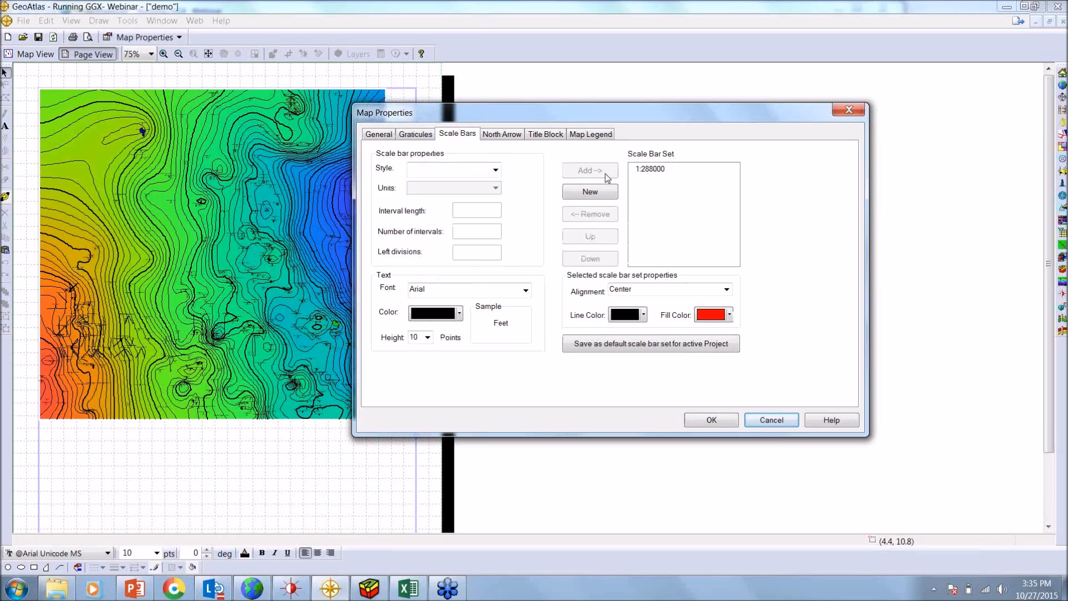
Choose the n1.wmf north arrow with the blue star, and the title block style with Company, Project and Prospect
click(505, 134)
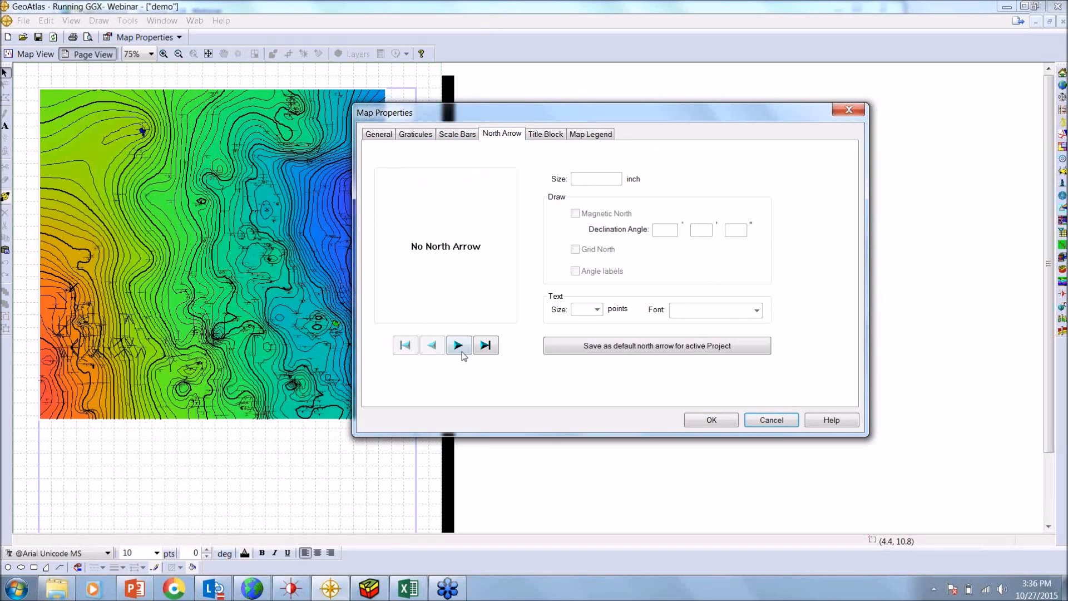
click(459, 346)
click(459, 346)
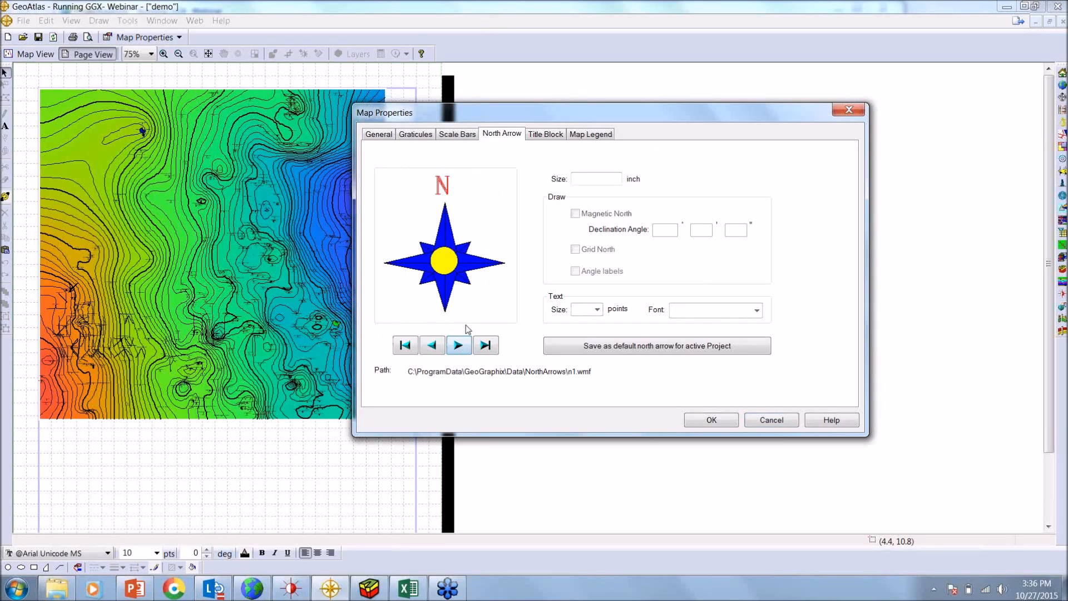
click(548, 139)
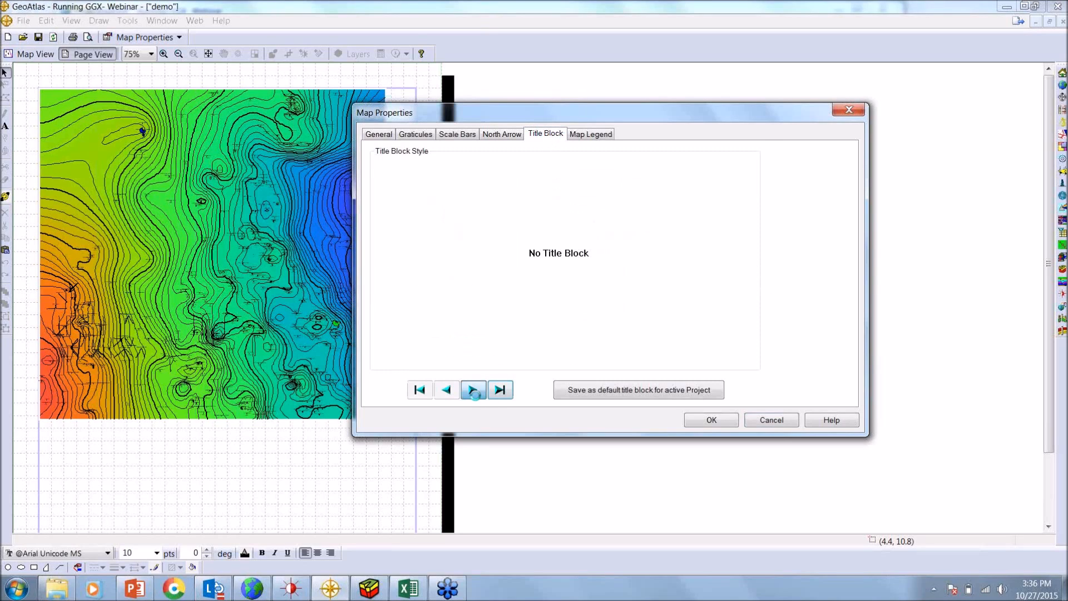
click(473, 389)
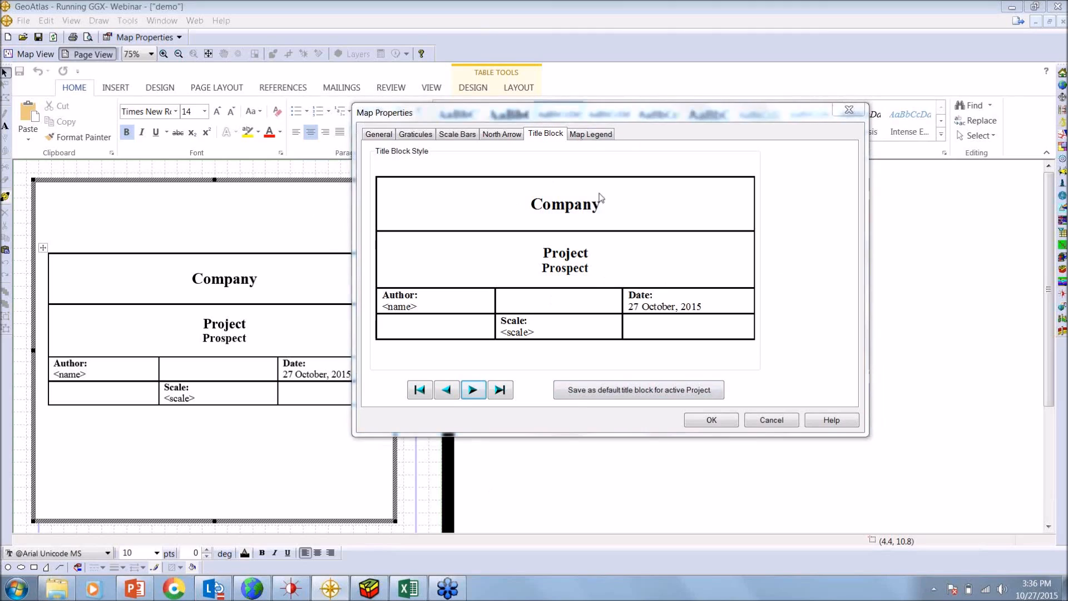
Exclude the RDRV Structue Map, Wells with Logs curves and Wells, Red river Subsea layers from the map legend, and apply the map properties
click(588, 135)
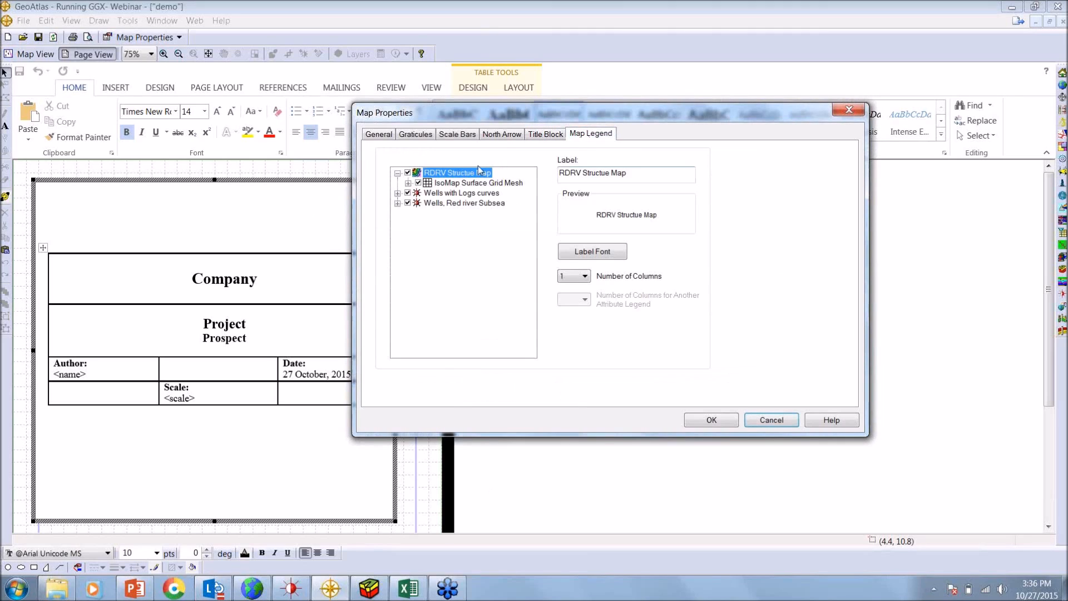
click(407, 173)
click(408, 193)
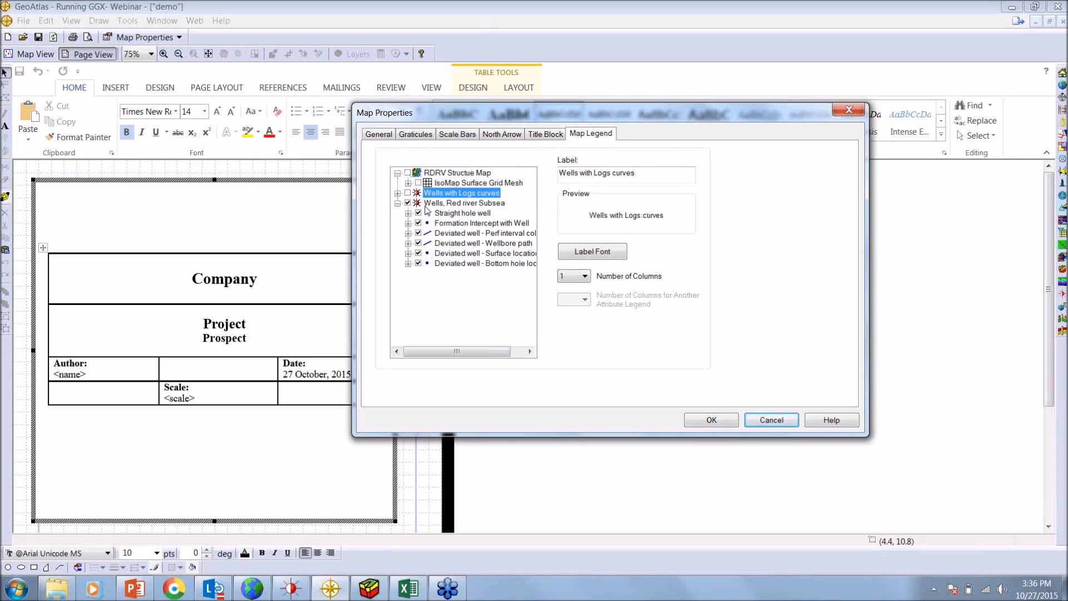
click(408, 202)
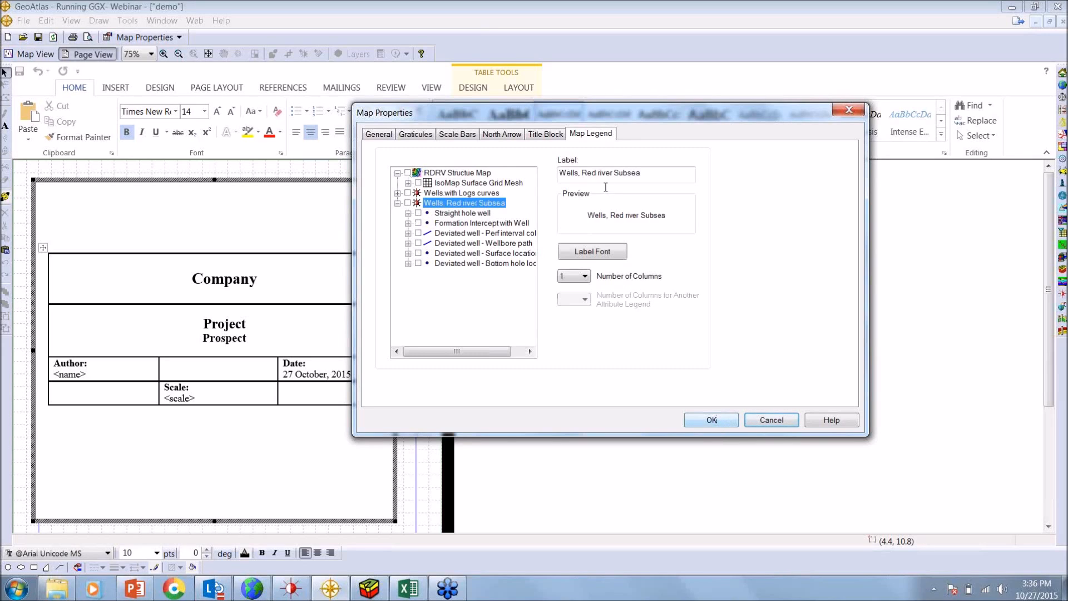
click(547, 134)
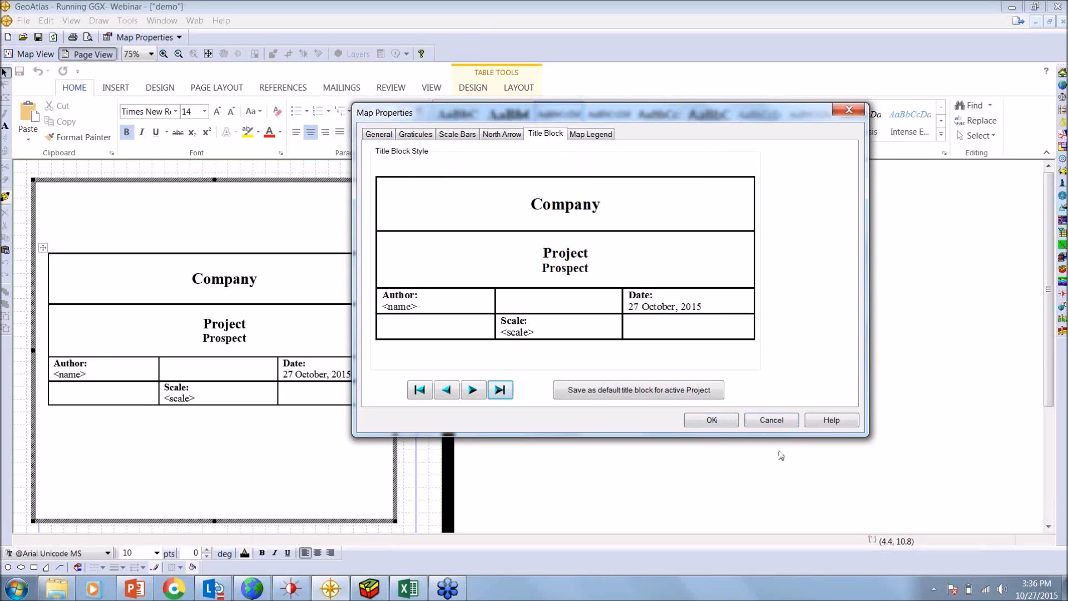
click(721, 419)
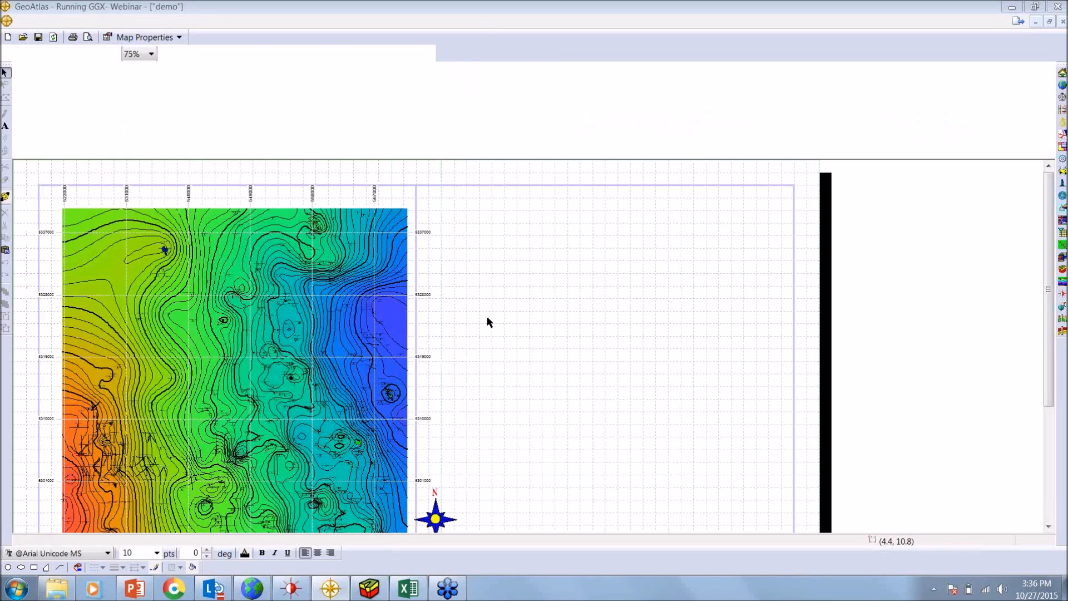
Move the north arrow below the title block and the 1:288000 scale text below the map's coordinate labels
scroll(487, 322, down, 3)
drag(339, 447, 343, 499)
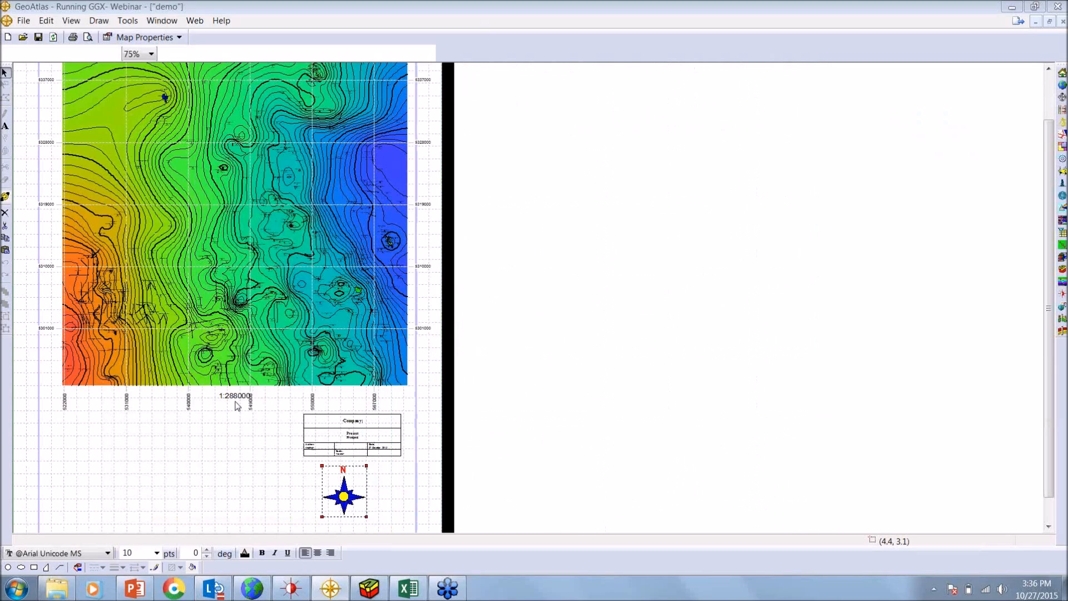
drag(235, 396, 215, 422)
click(330, 98)
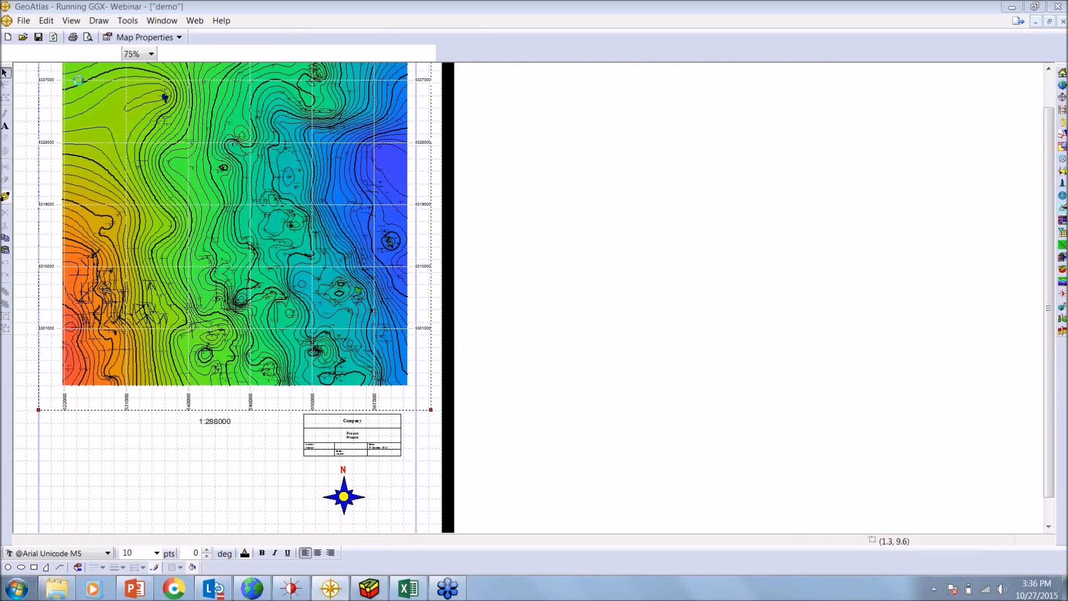
scroll(78, 80, up, 2)
Review the image formats available for exporting the entire page view, and cancel the export
click(23, 20)
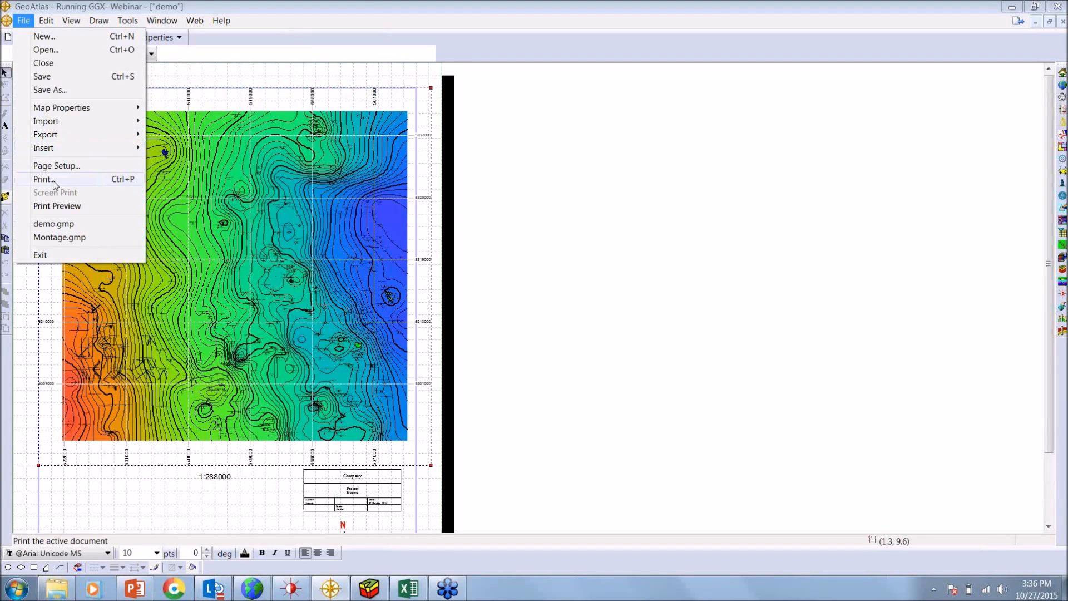
mouse_move(60, 137)
click(180, 139)
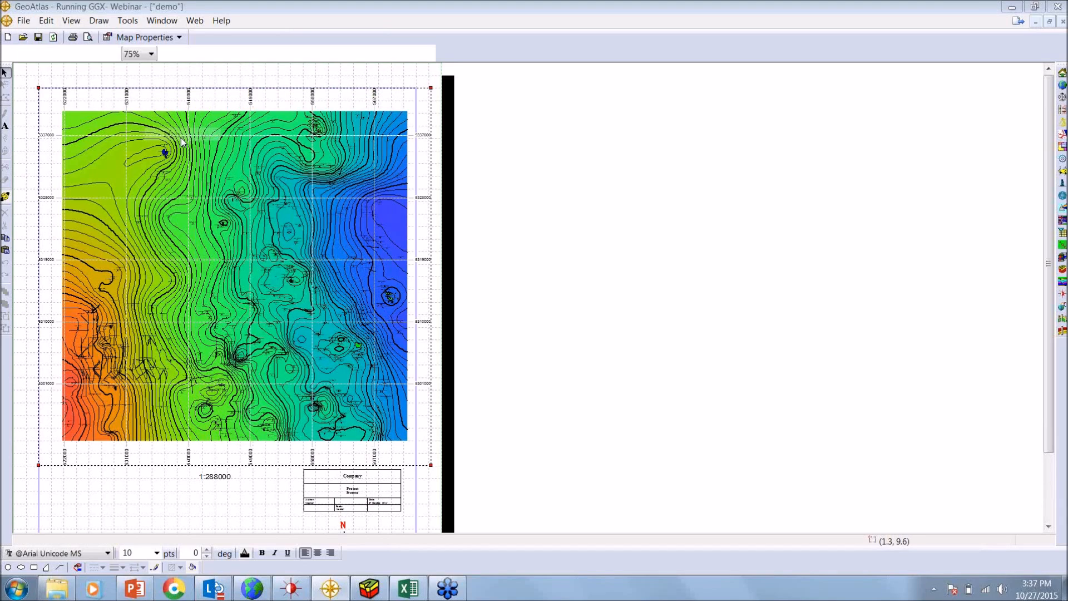
click(542, 205)
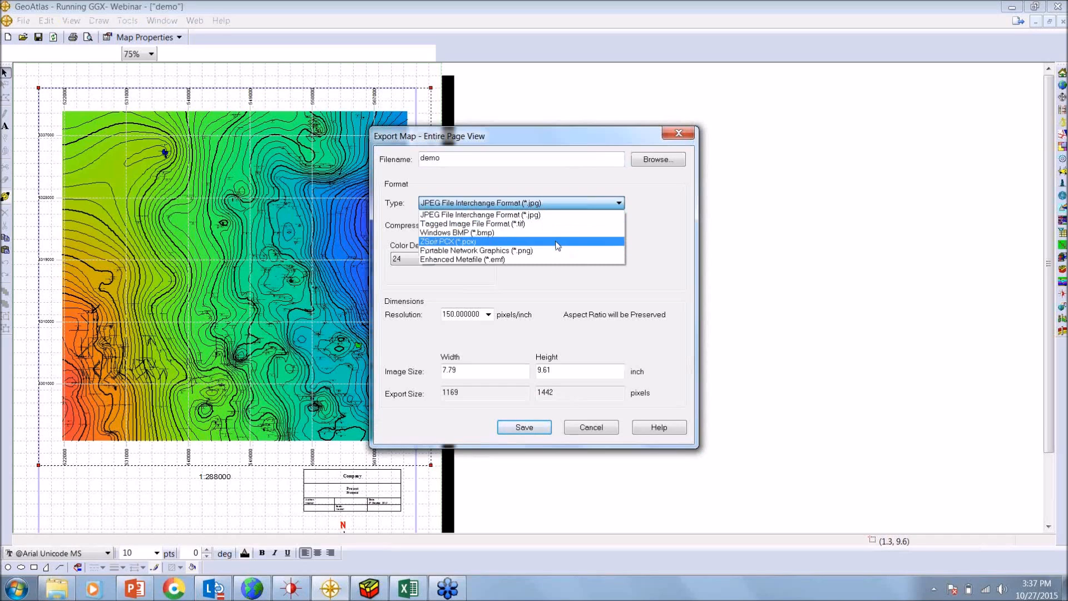
click(648, 209)
click(605, 428)
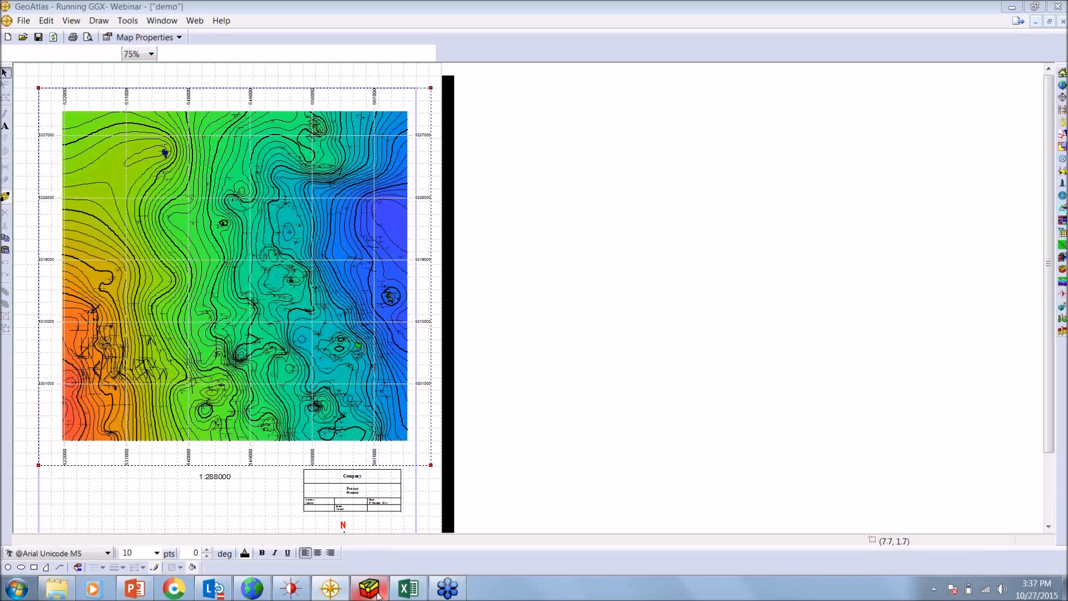
Minimize the map window and switch to the smartSECTION work area, enlarging and repositioning its window on the desktop
mouse_move(377, 595)
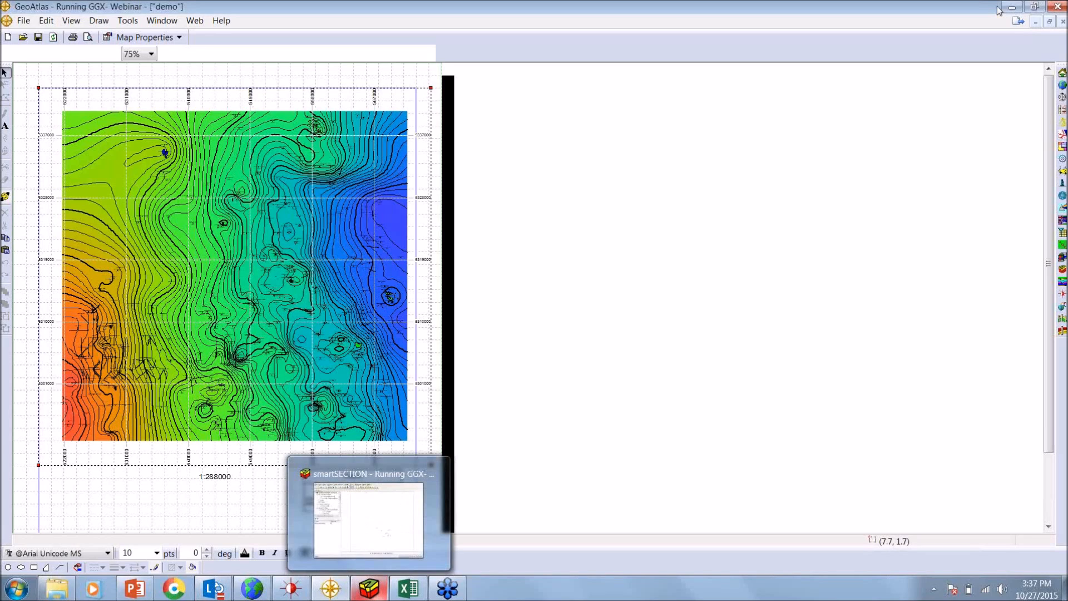
click(377, 594)
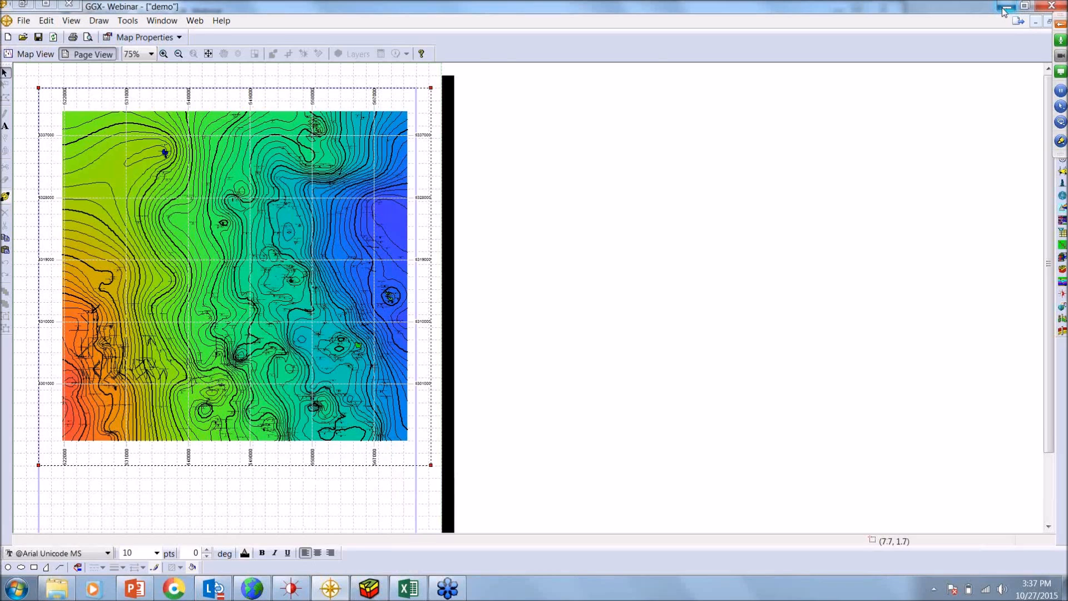
click(1005, 9)
click(370, 588)
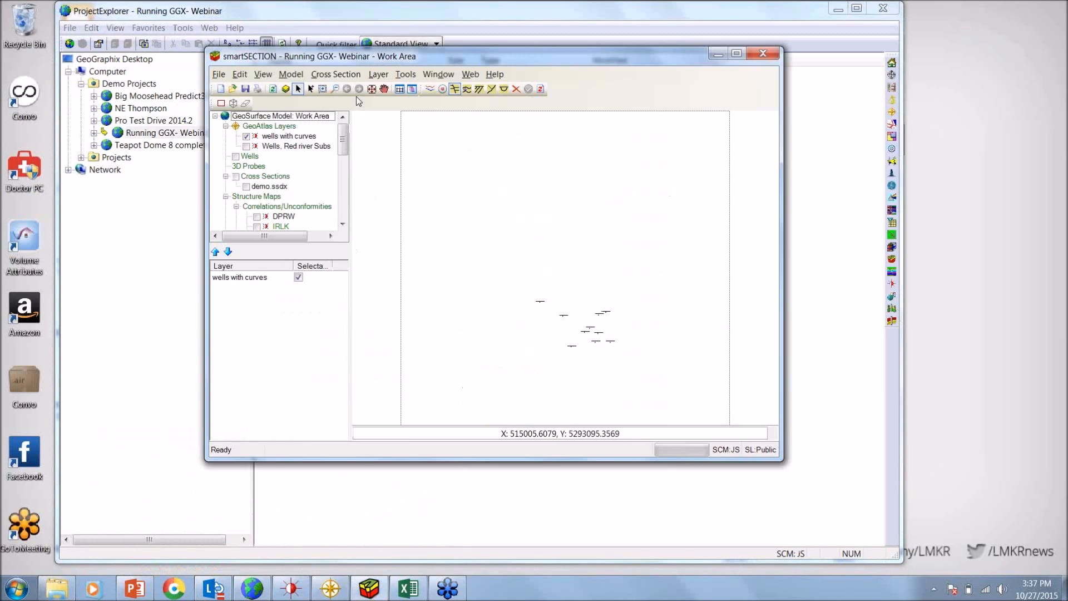
drag(356, 53, 263, 30)
drag(689, 437, 765, 489)
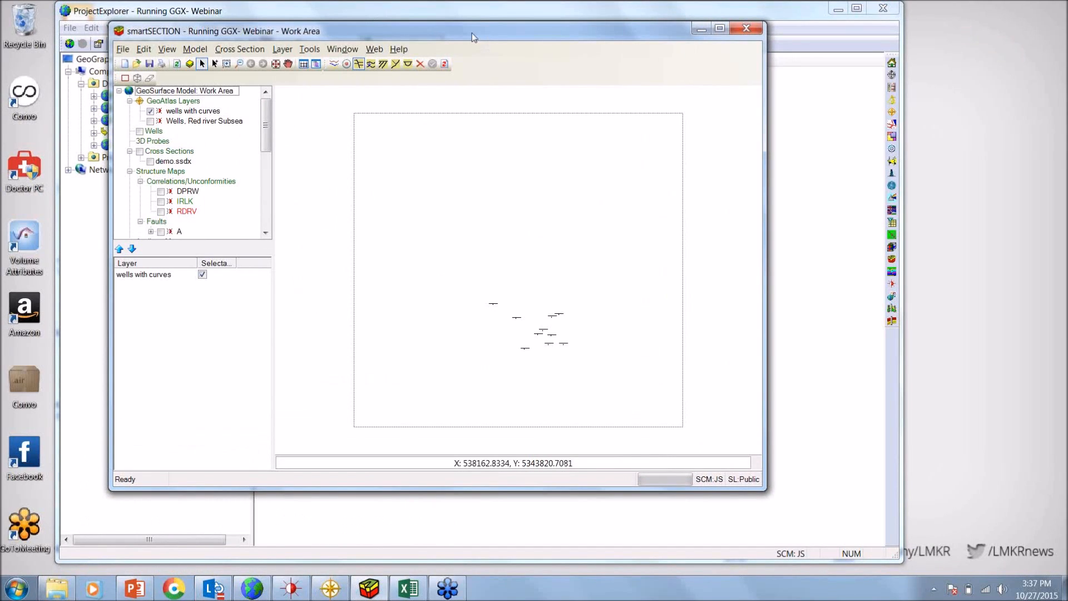
drag(471, 37, 430, 36)
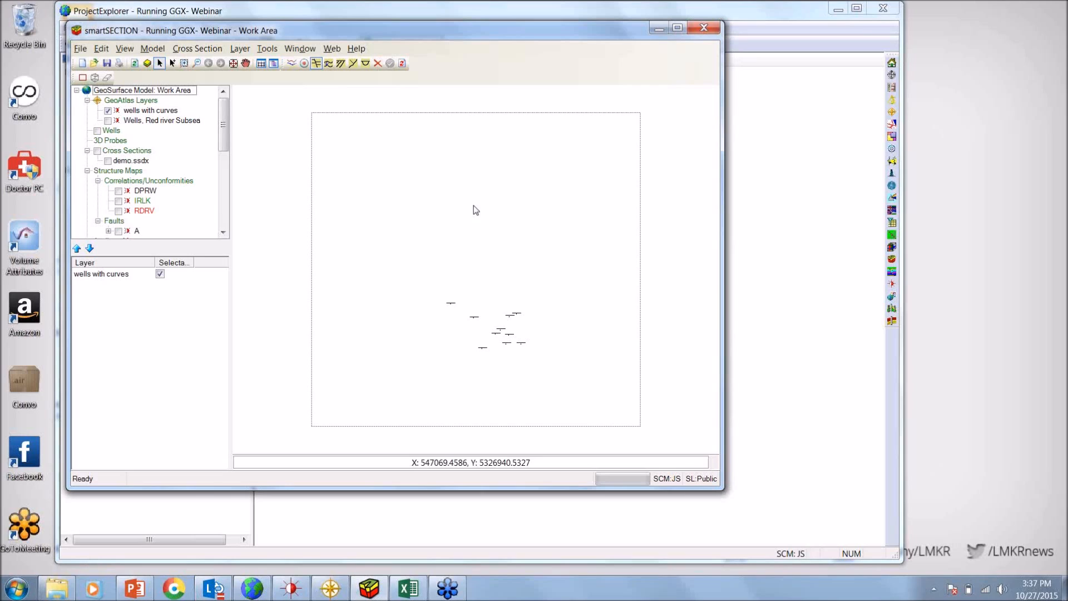
Add the Wells with Logs curves layer to the work area and show it as the only visible well layer, hiding wells with curves
click(147, 65)
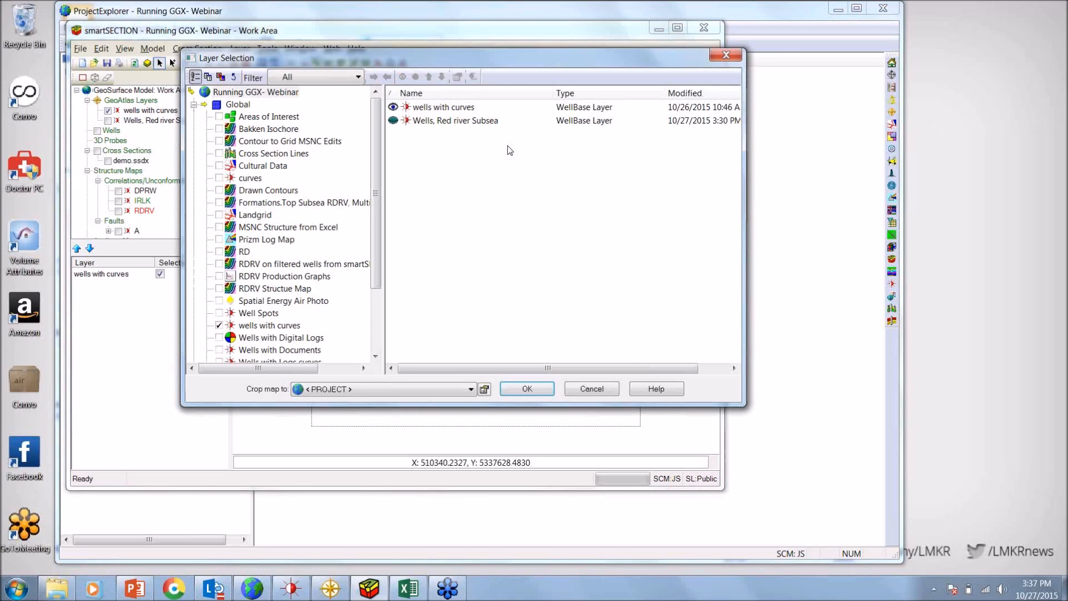
scroll(281, 223, down, 3)
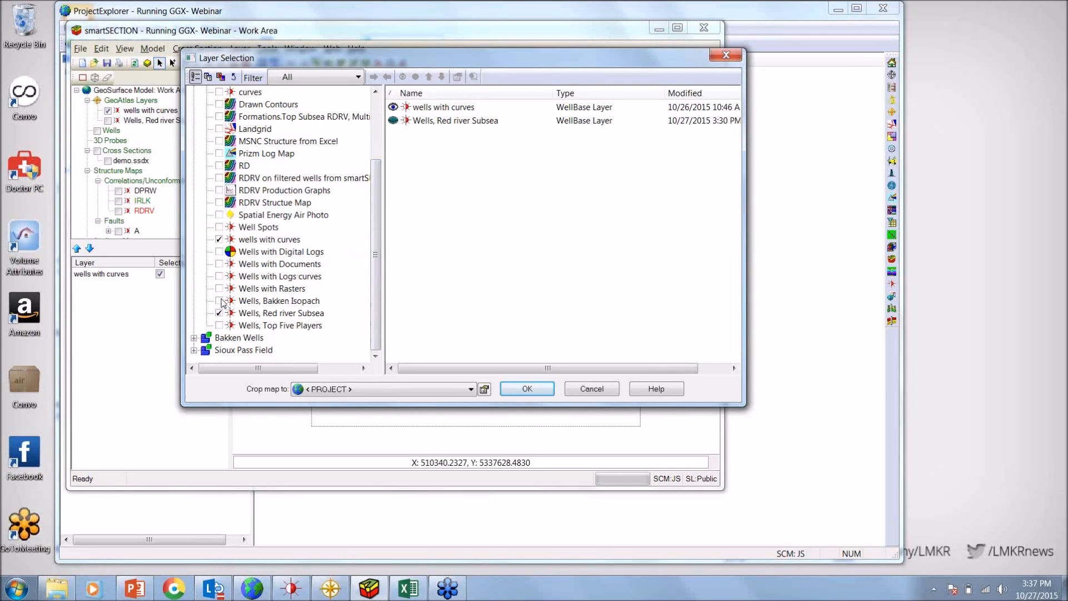
click(219, 276)
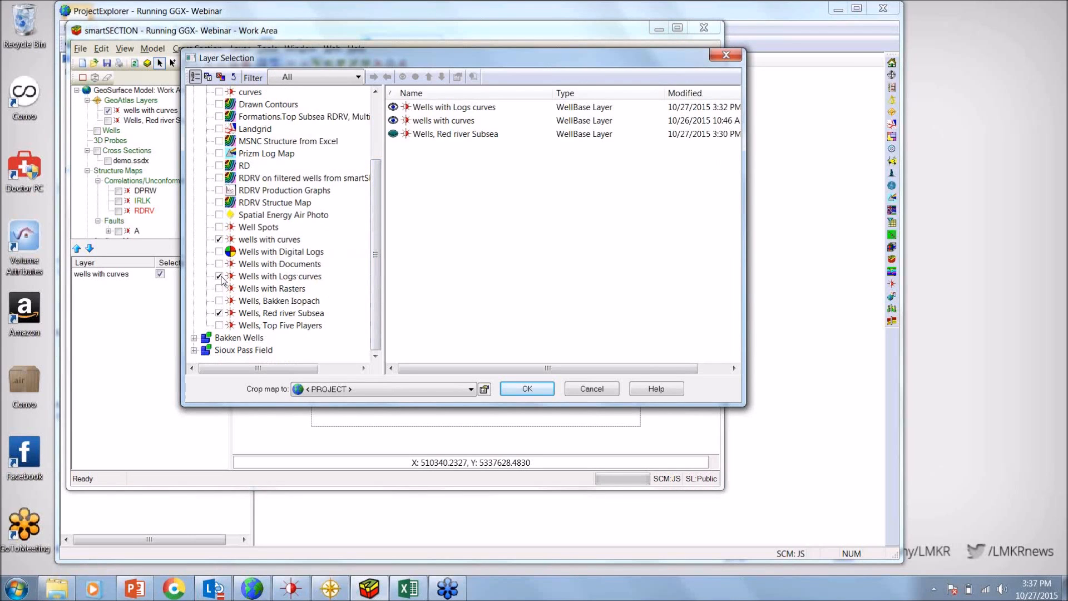
click(392, 120)
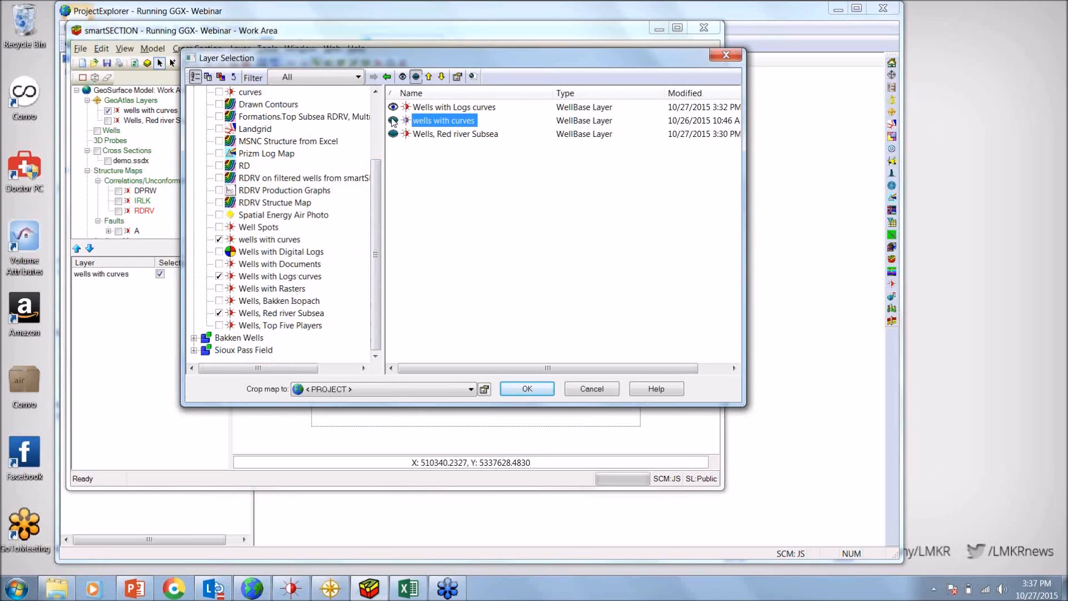
click(527, 389)
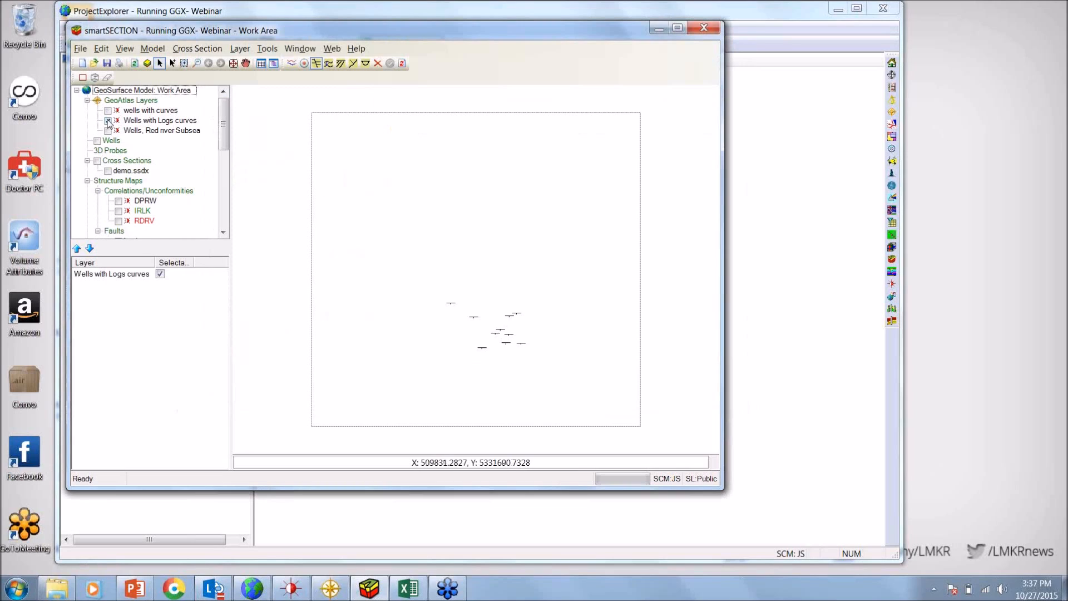
click(108, 121)
click(108, 131)
click(108, 131)
Define a well-to-well cross section through five wells, running from the northwesternmost well southeast to the easternmost well
click(184, 63)
drag(421, 277, 561, 383)
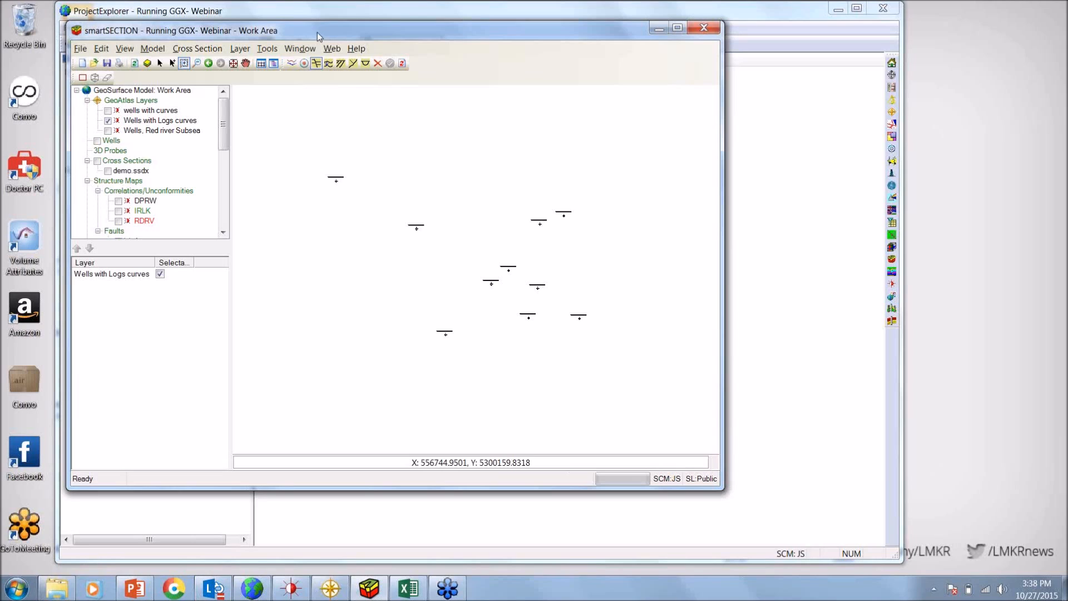
drag(317, 33, 303, 28)
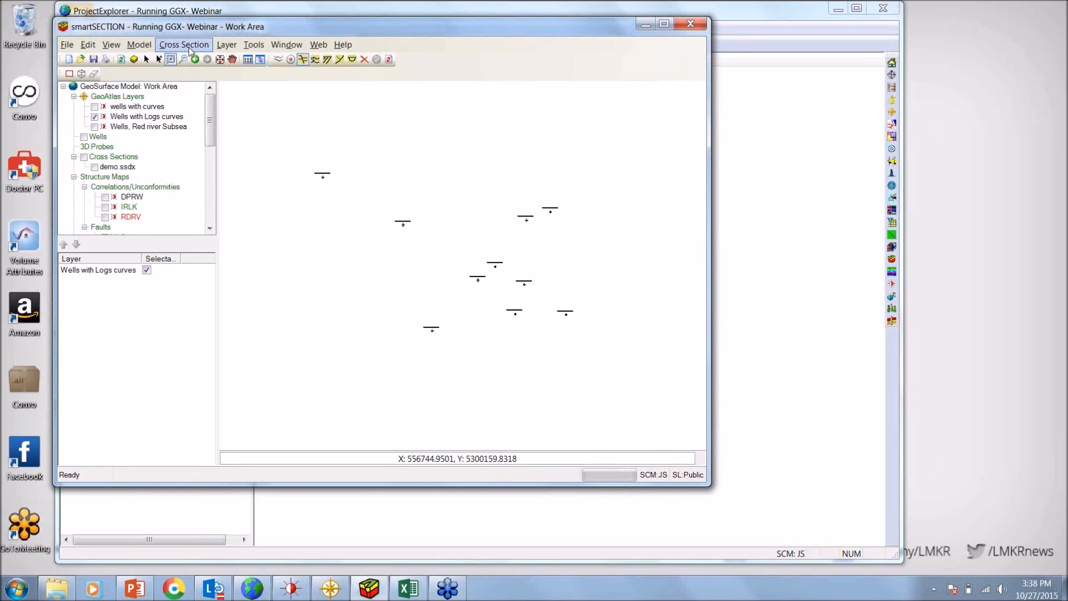
click(189, 48)
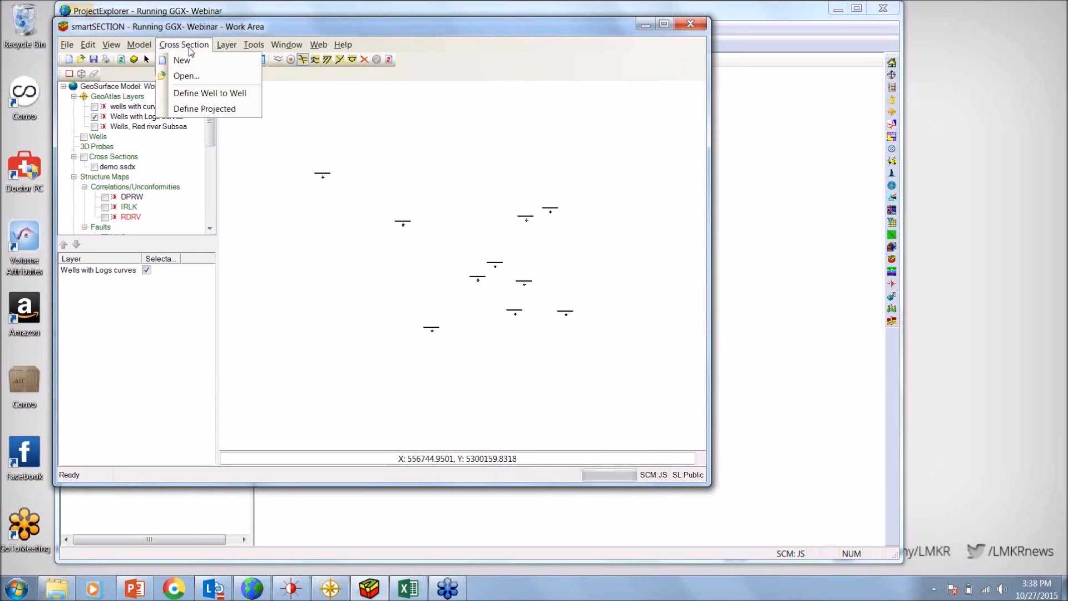
click(208, 94)
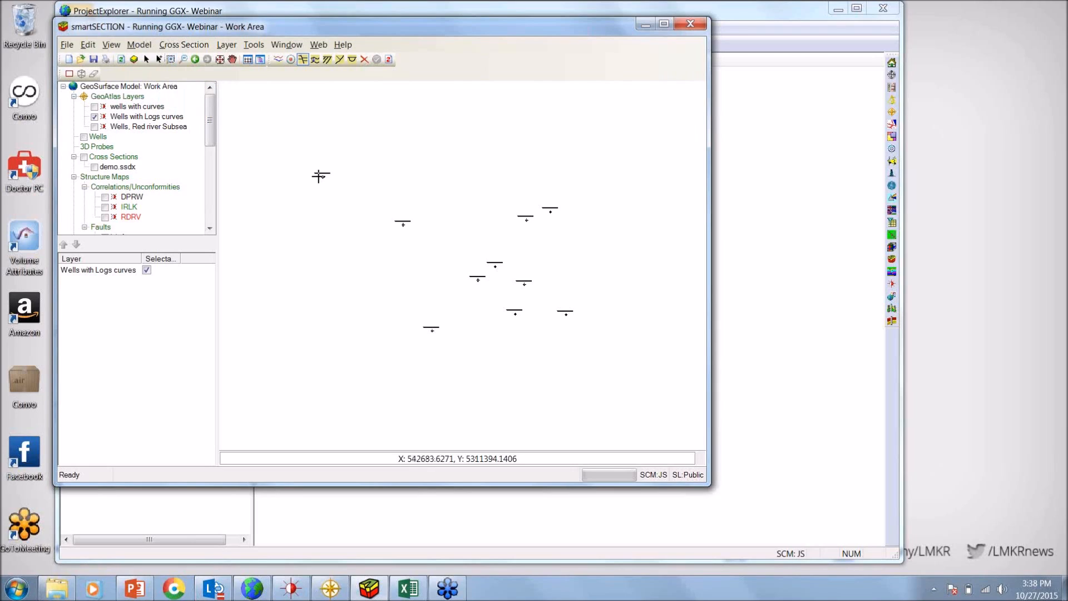
click(322, 176)
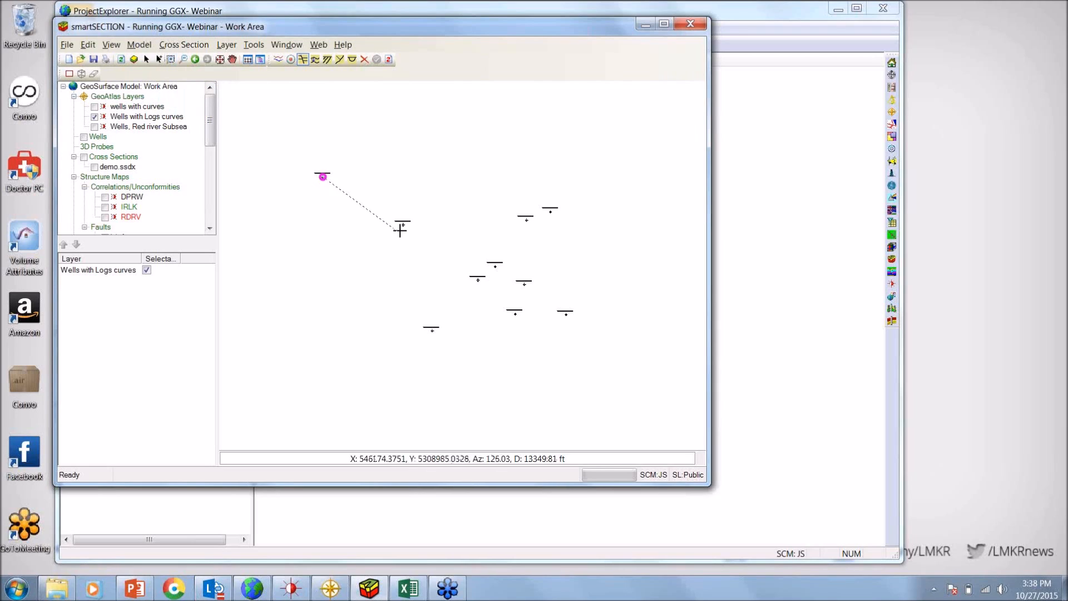
click(402, 225)
click(494, 265)
click(524, 285)
click(566, 313)
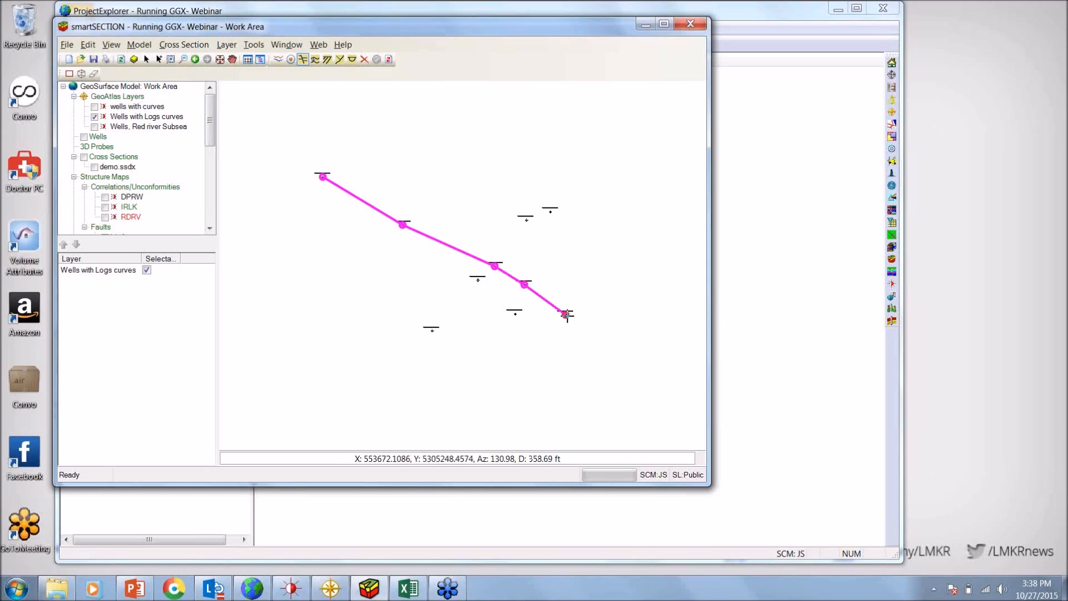
right_click(566, 315)
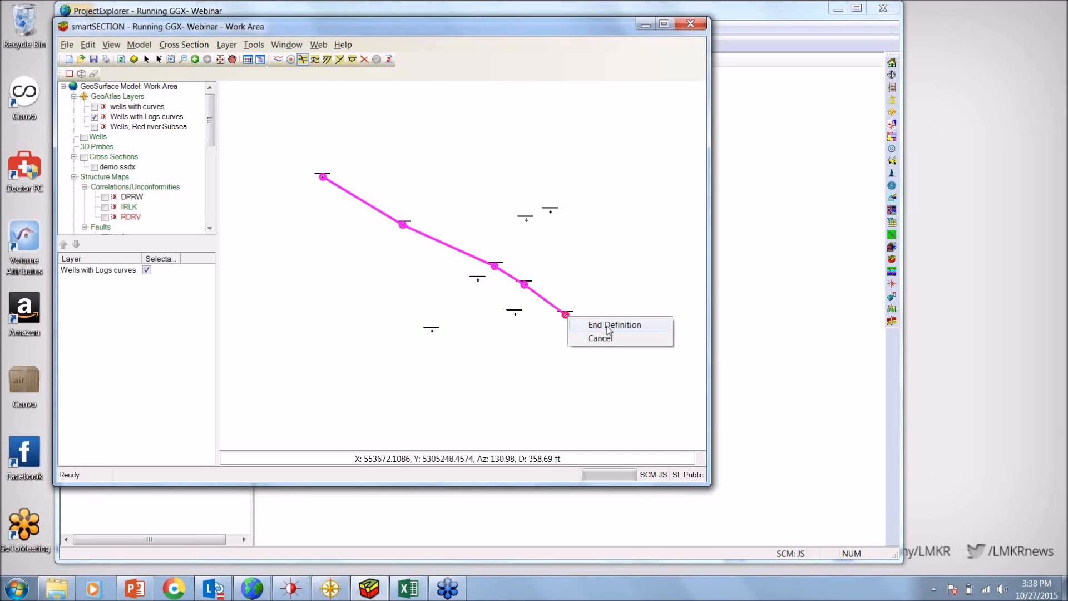
click(608, 325)
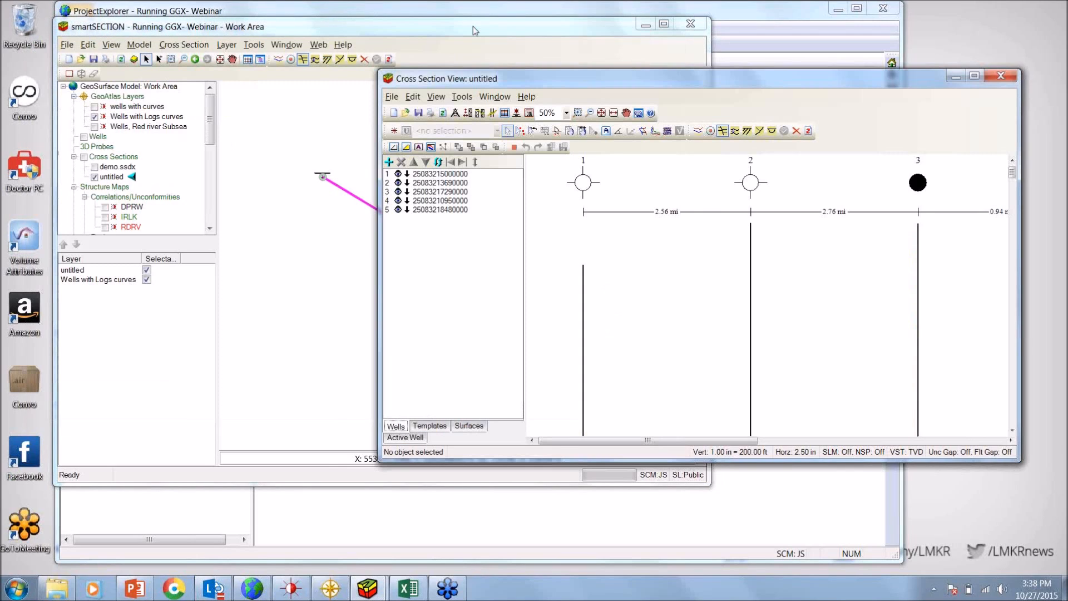
Maximize the new cross section's window and hide fault A from the section
drag(472, 25, 385, 32)
drag(819, 81, 732, 62)
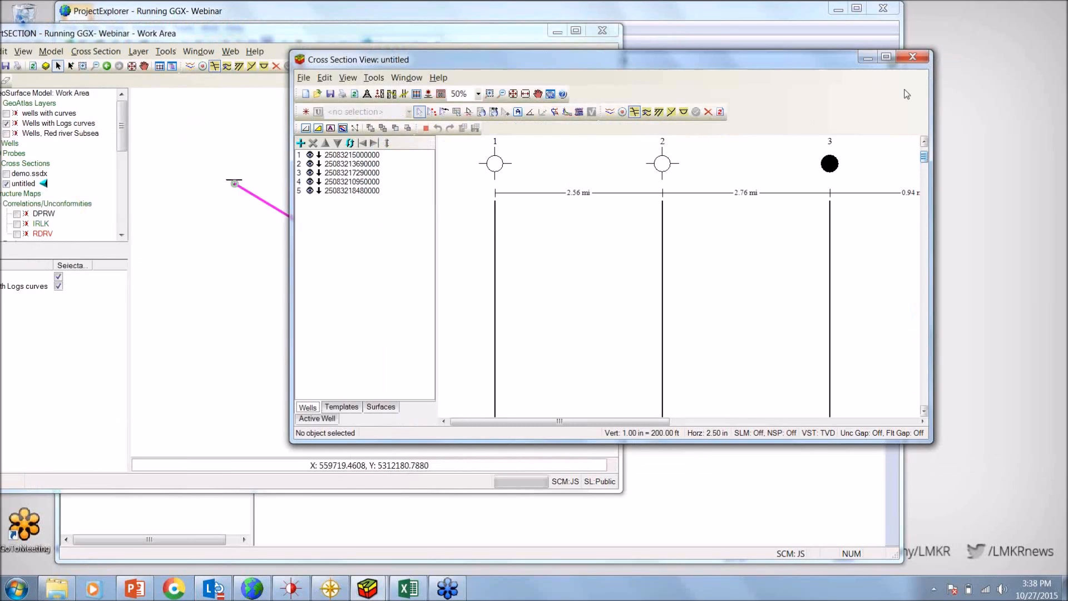
click(886, 58)
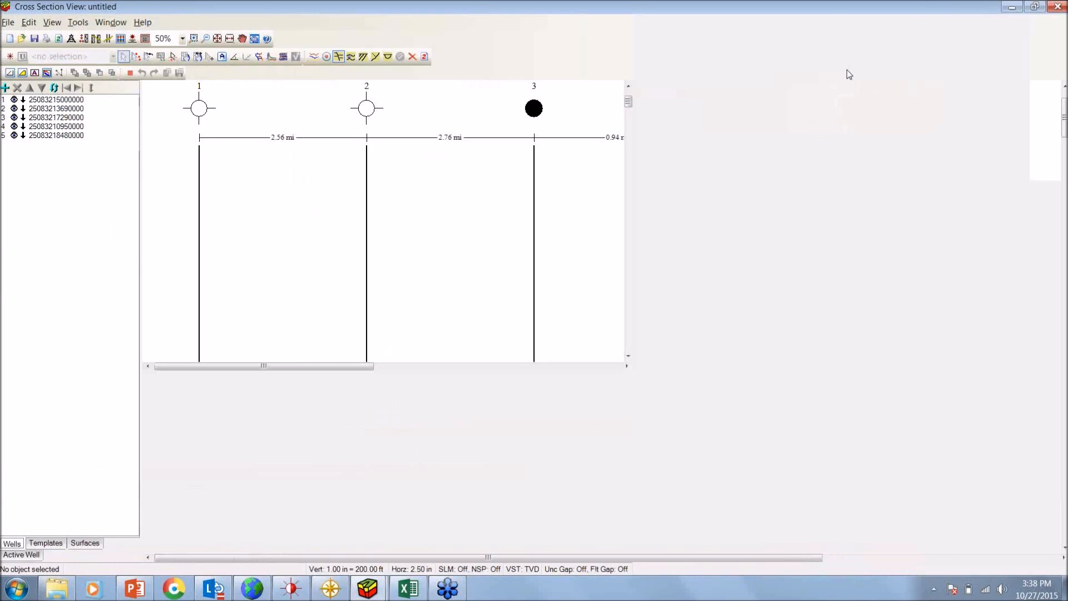
click(217, 38)
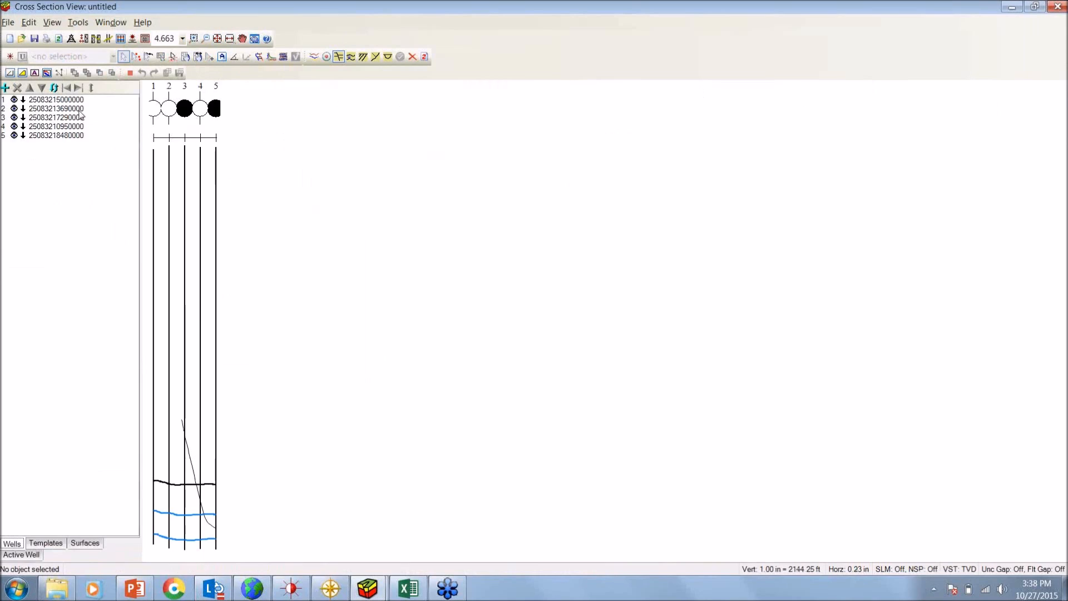
click(85, 543)
click(20, 146)
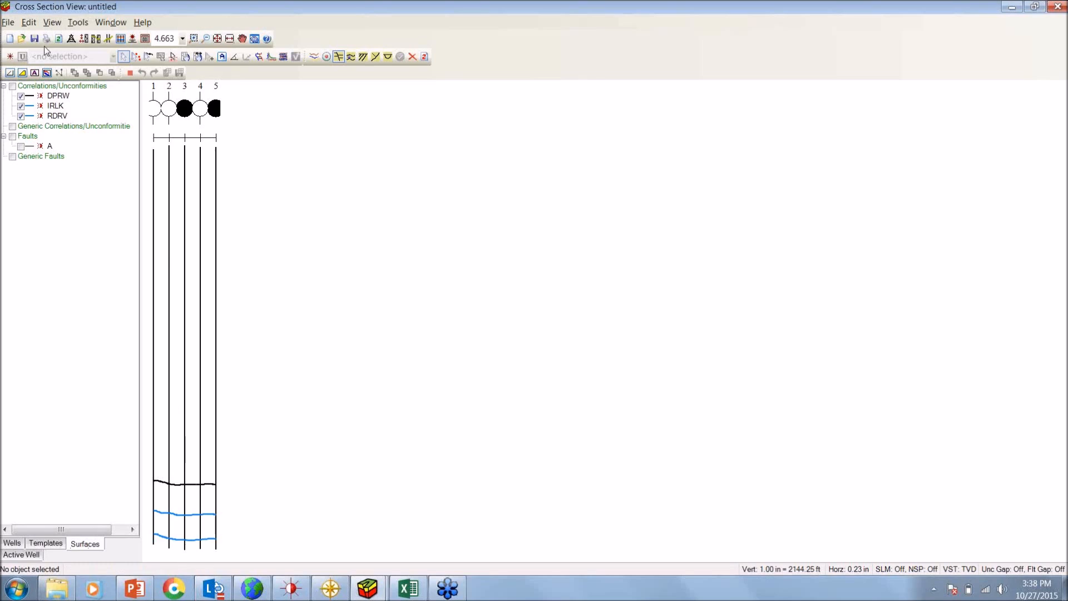
Set the cross section's default log template to Raw Curves from the System presentation templates
click(72, 40)
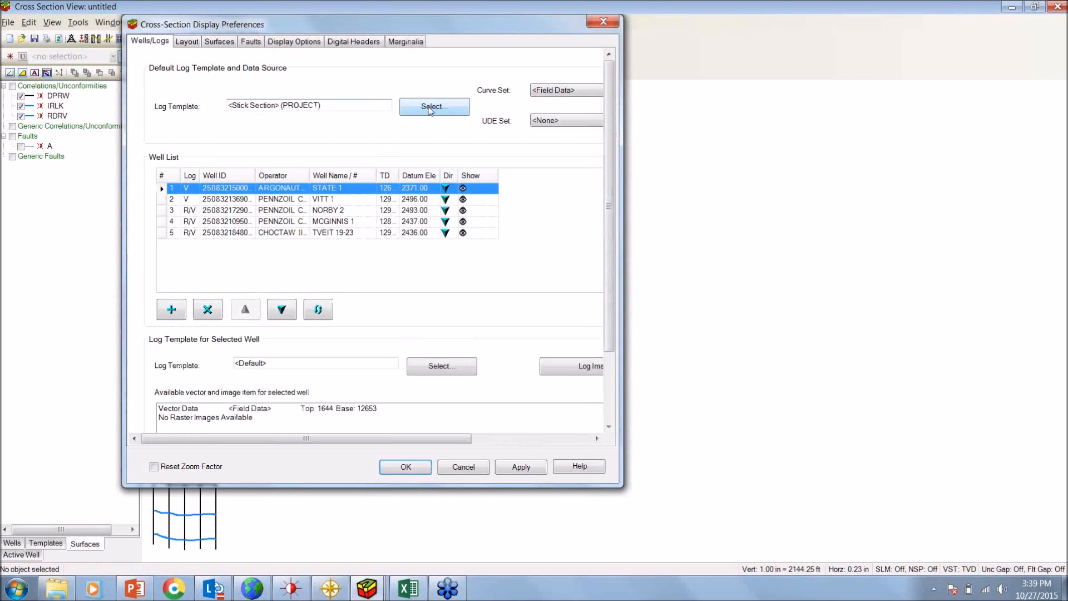
click(431, 108)
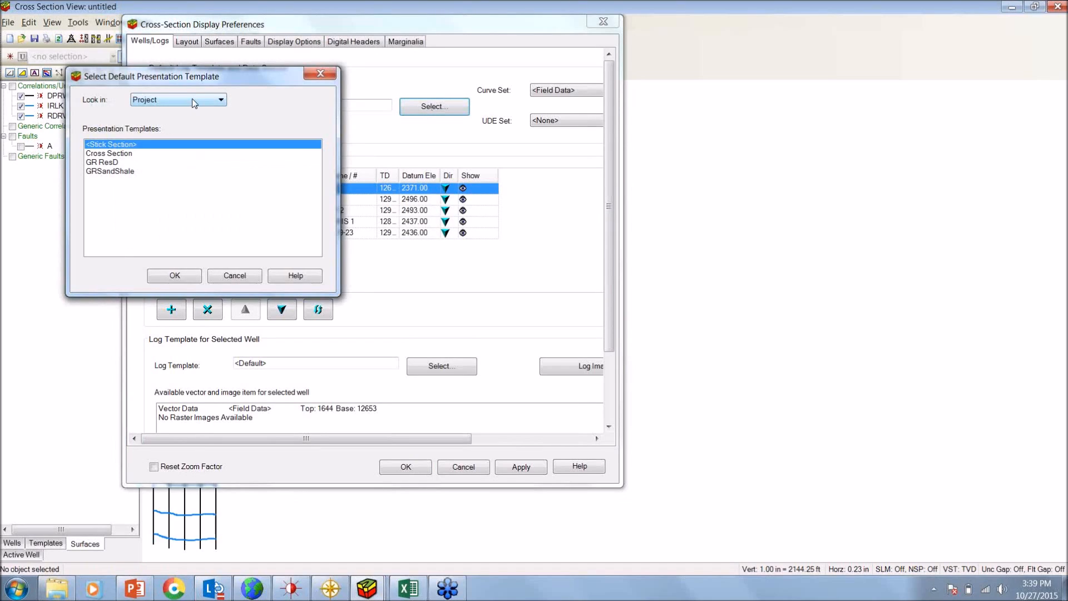
click(194, 104)
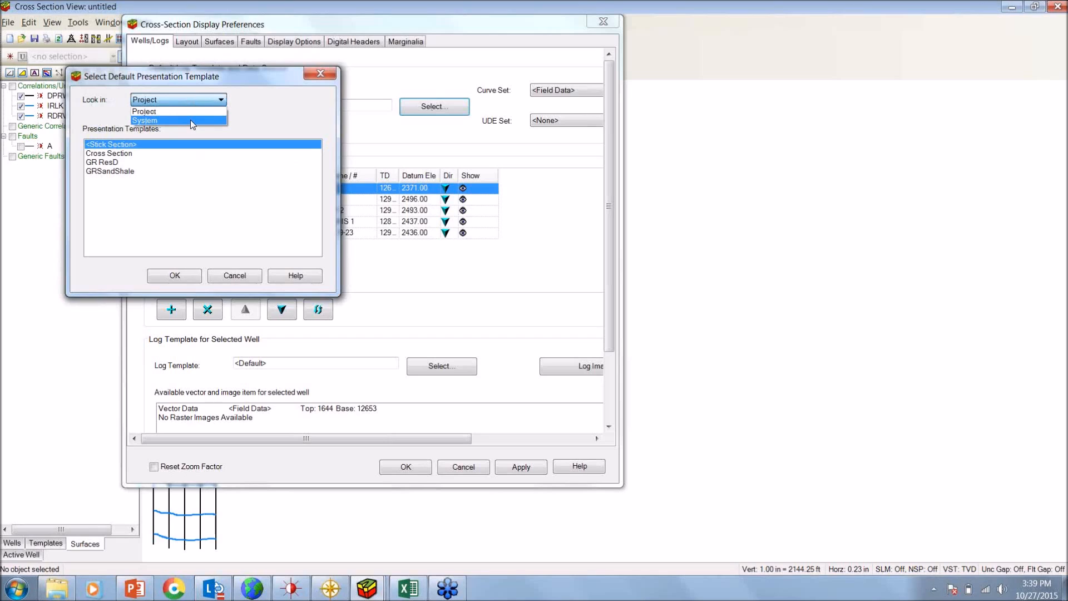
click(190, 119)
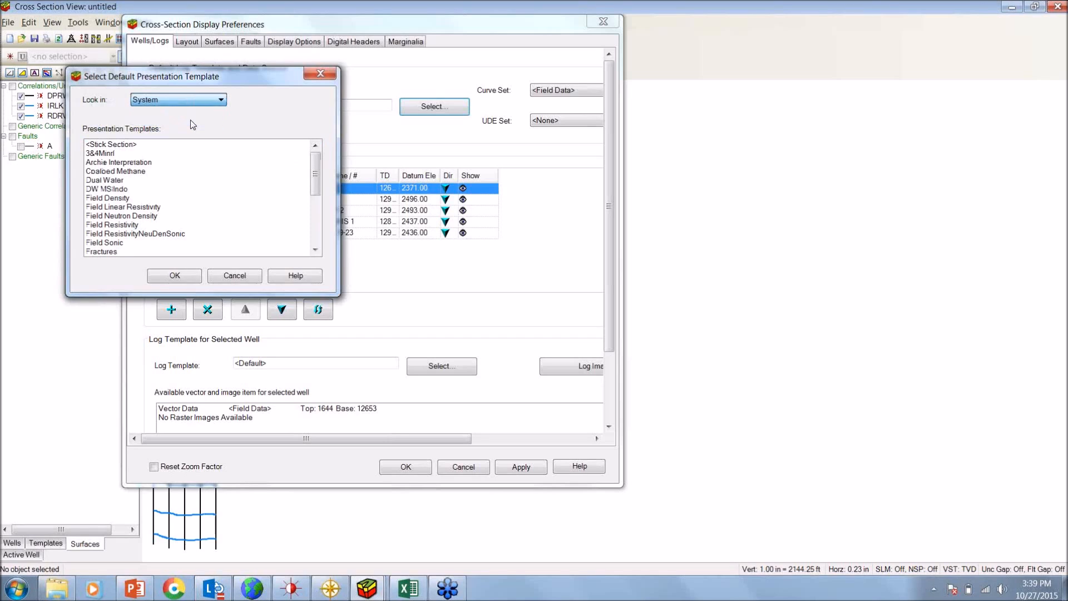
drag(316, 180, 316, 227)
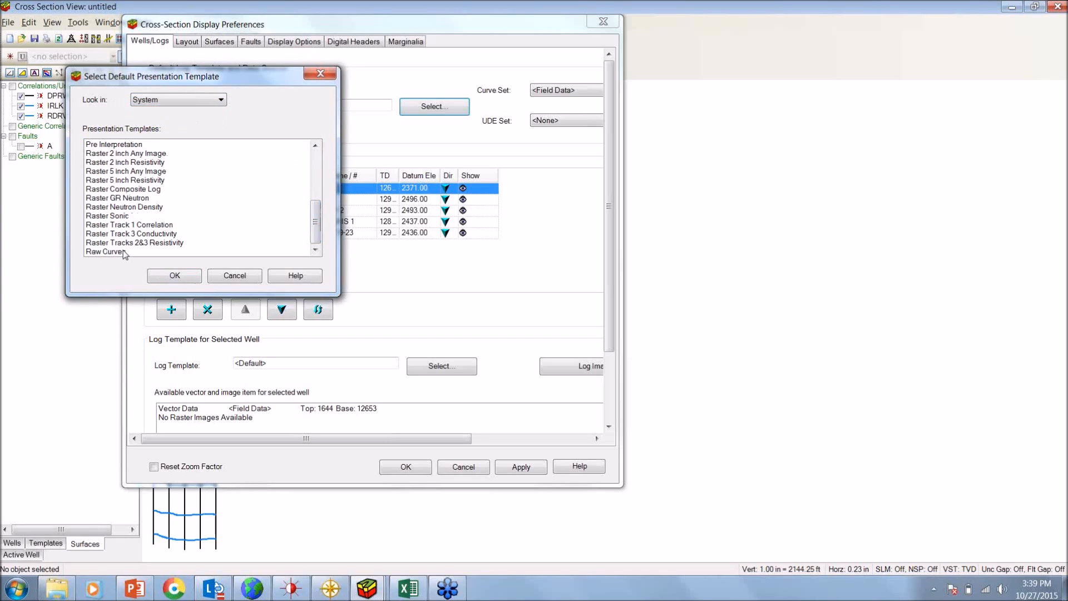
click(167, 252)
click(174, 276)
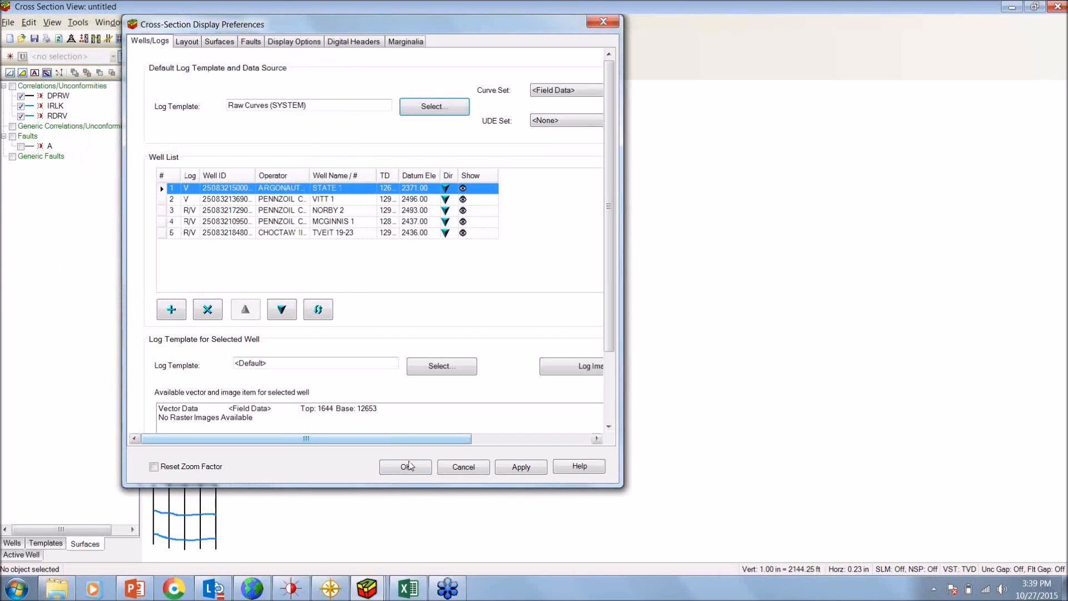
click(412, 471)
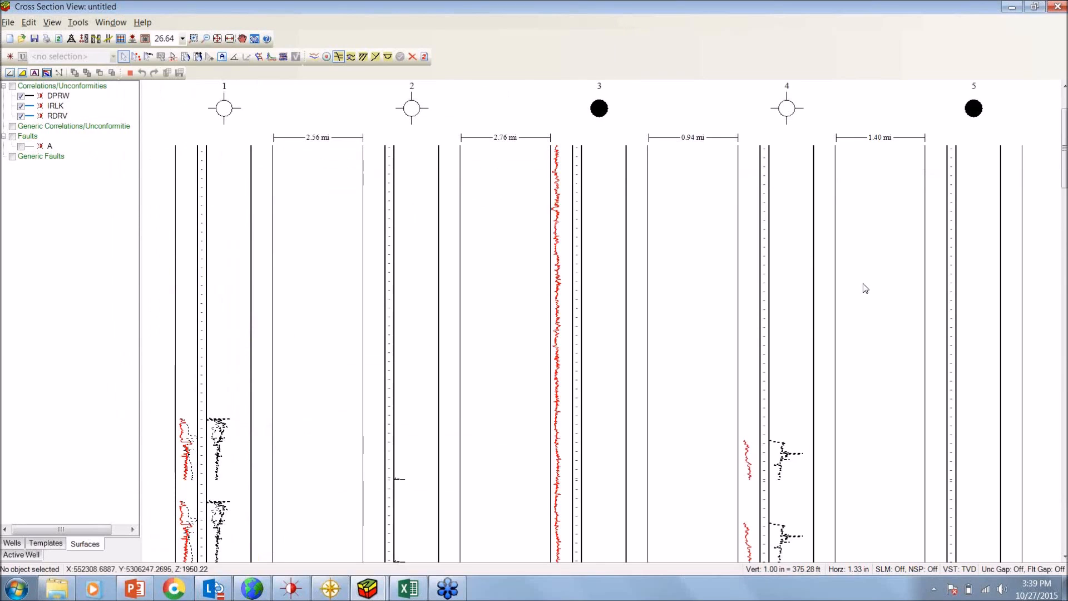
Examine the log curves of the five wells down to the DPRW, IRLK and RDRV surfaces near the section's base
scroll(865, 288, down, 3)
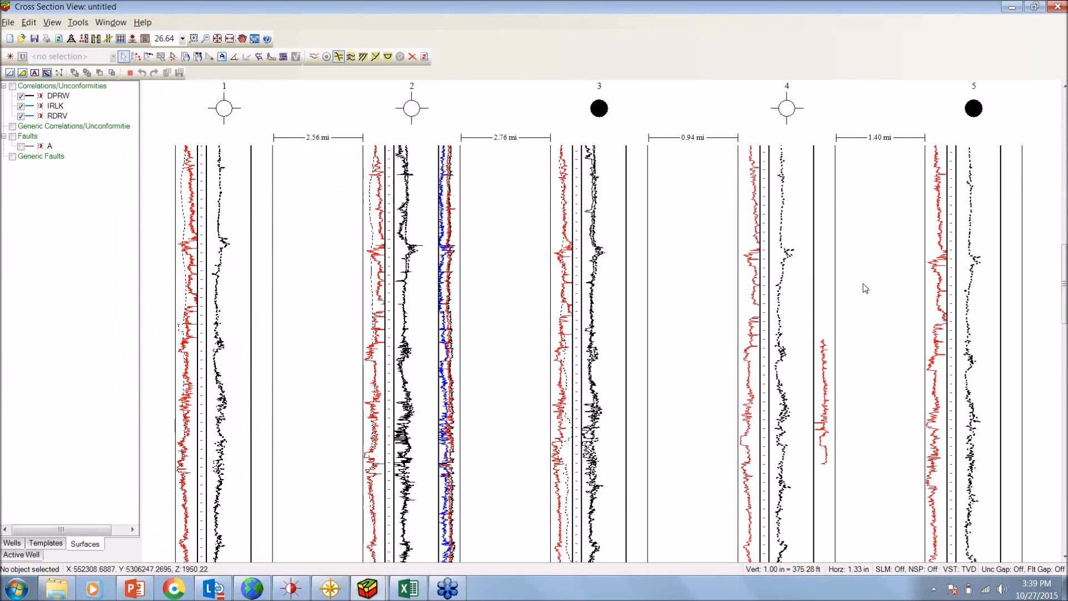
scroll(865, 288, down, 3)
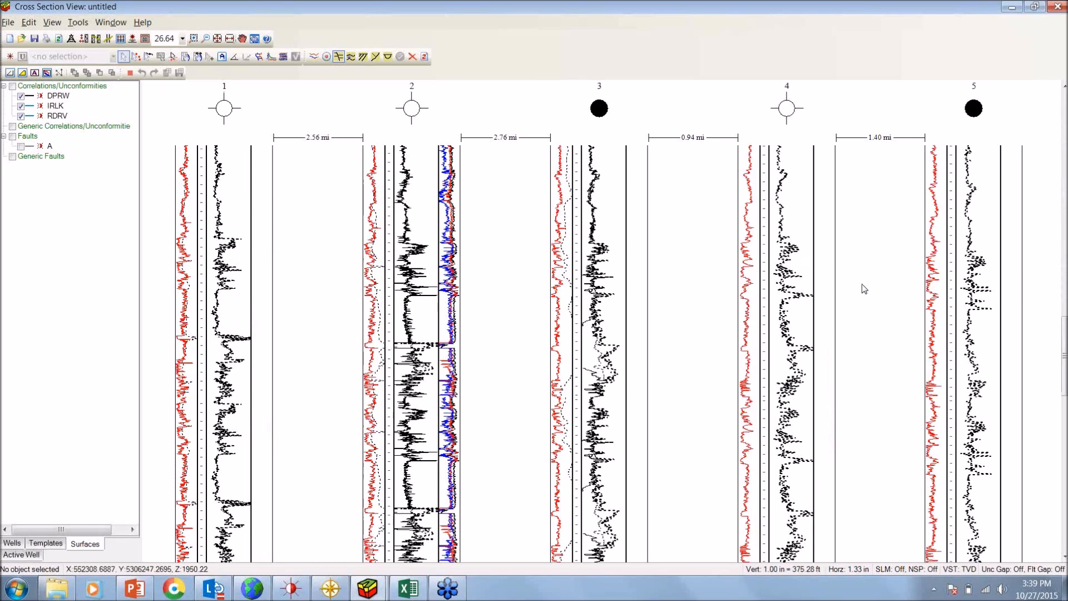
scroll(864, 288, down, 3)
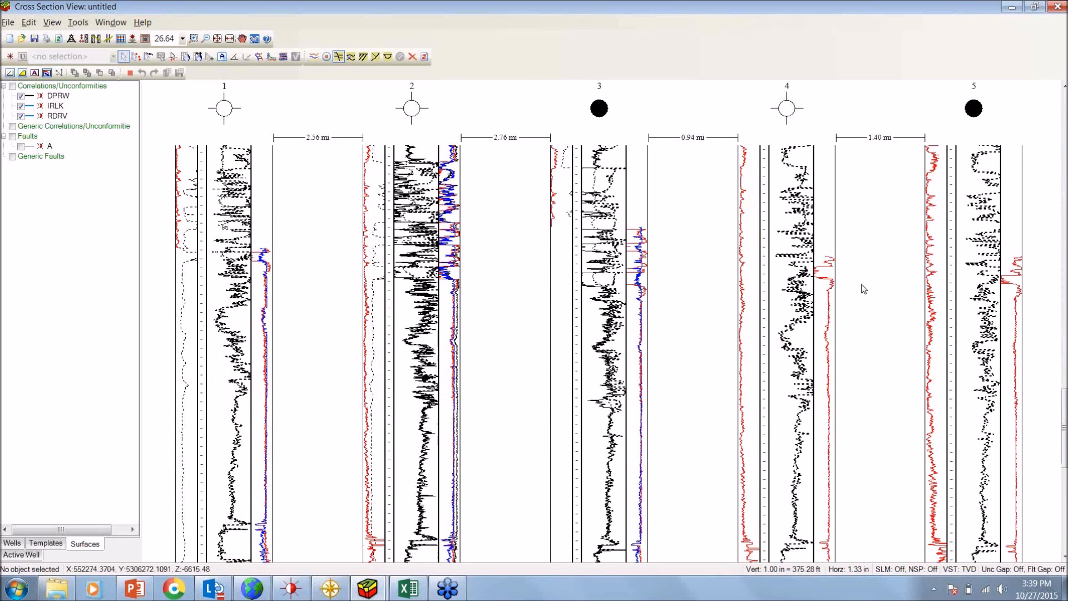
scroll(864, 288, down, 3)
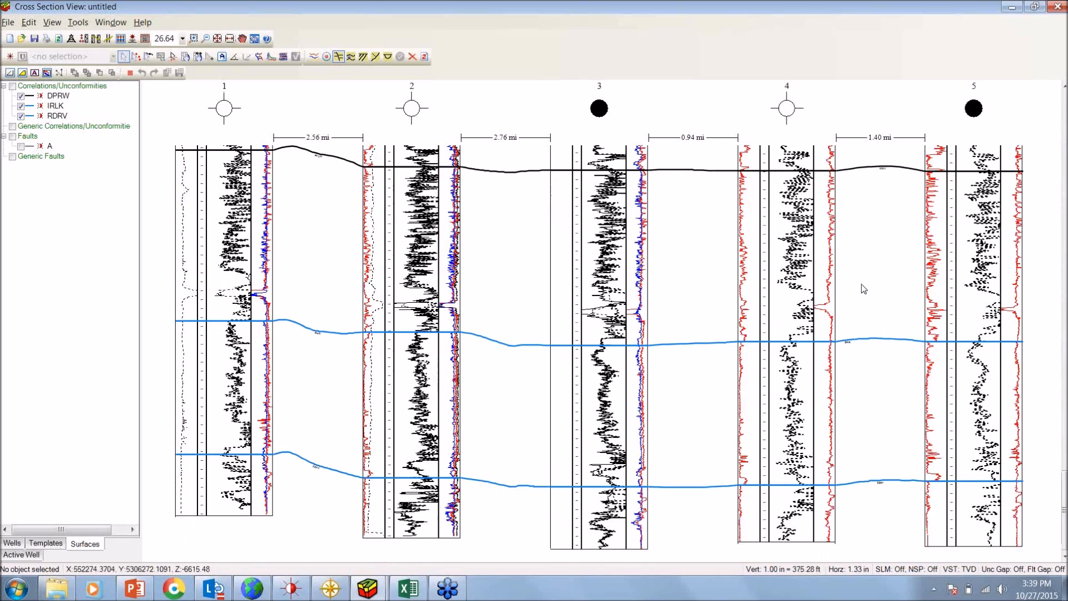
scroll(703, 286, up, 5)
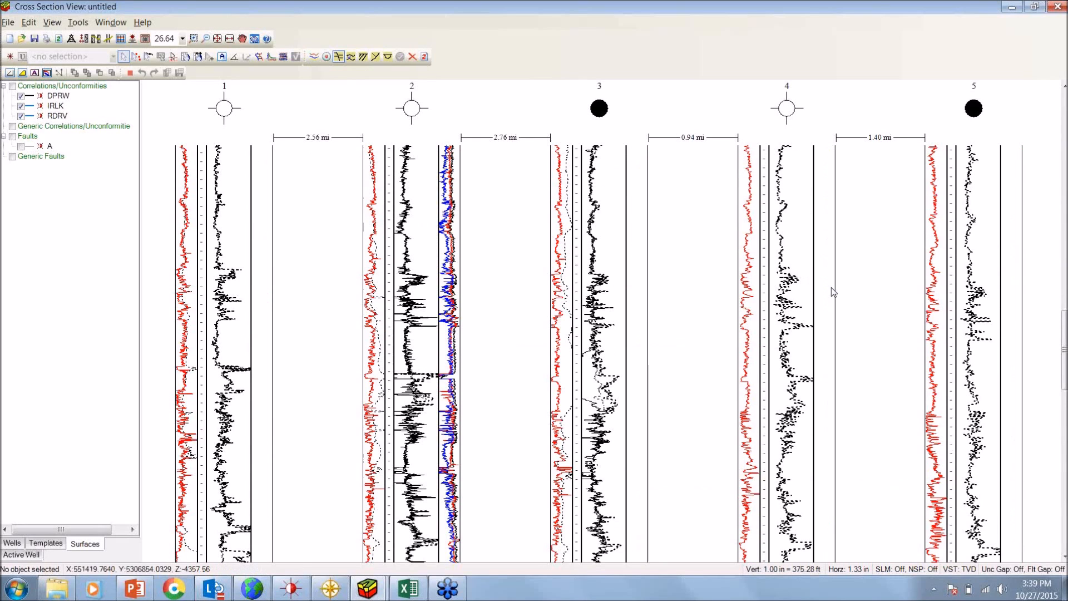
scroll(843, 296, down, 3)
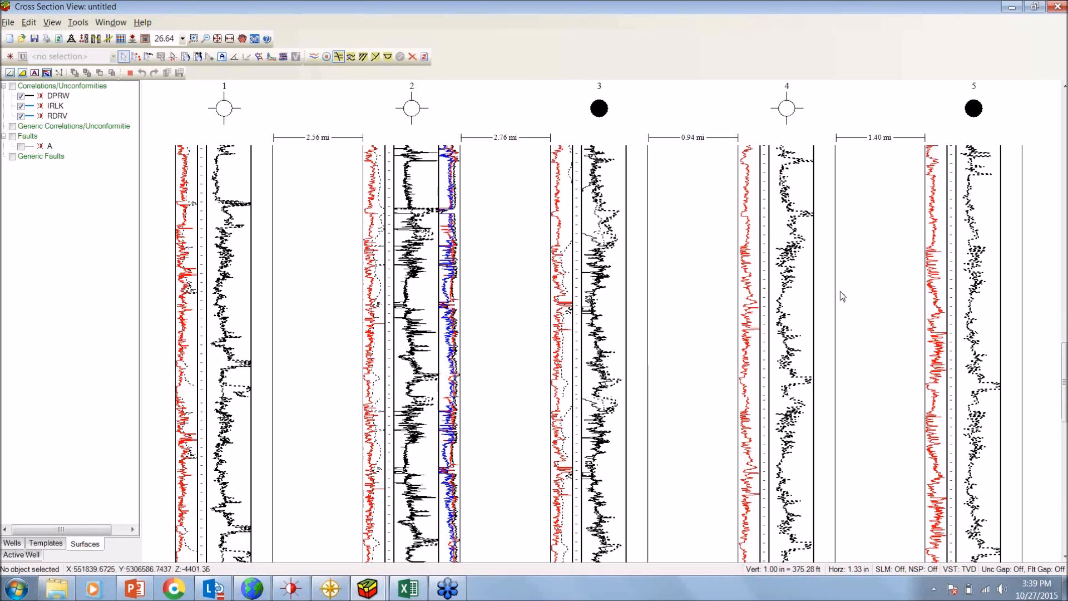
scroll(842, 296, down, 3)
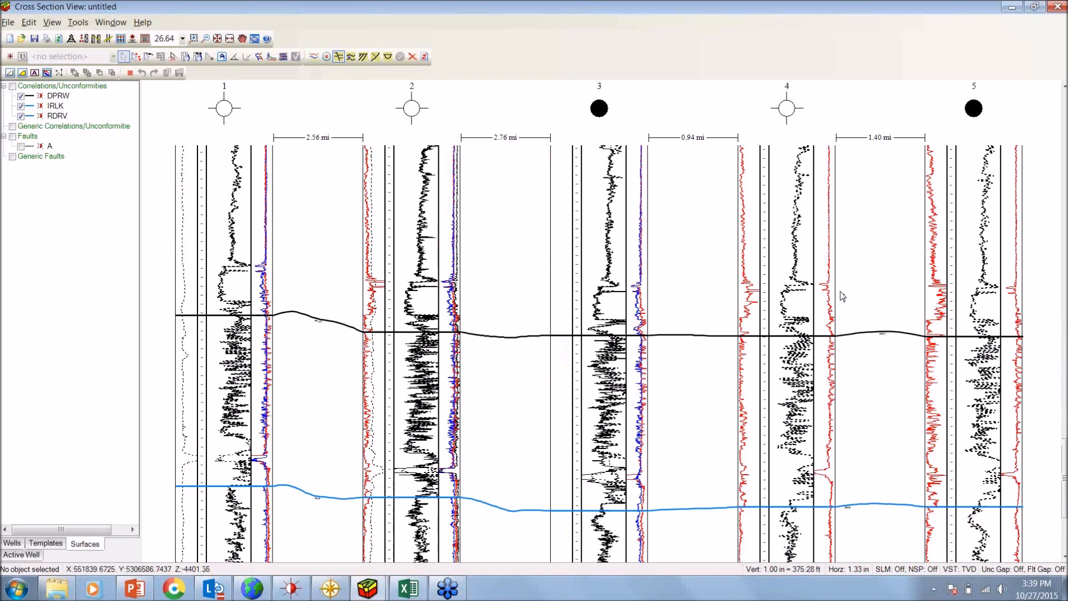
scroll(842, 297, down, 3)
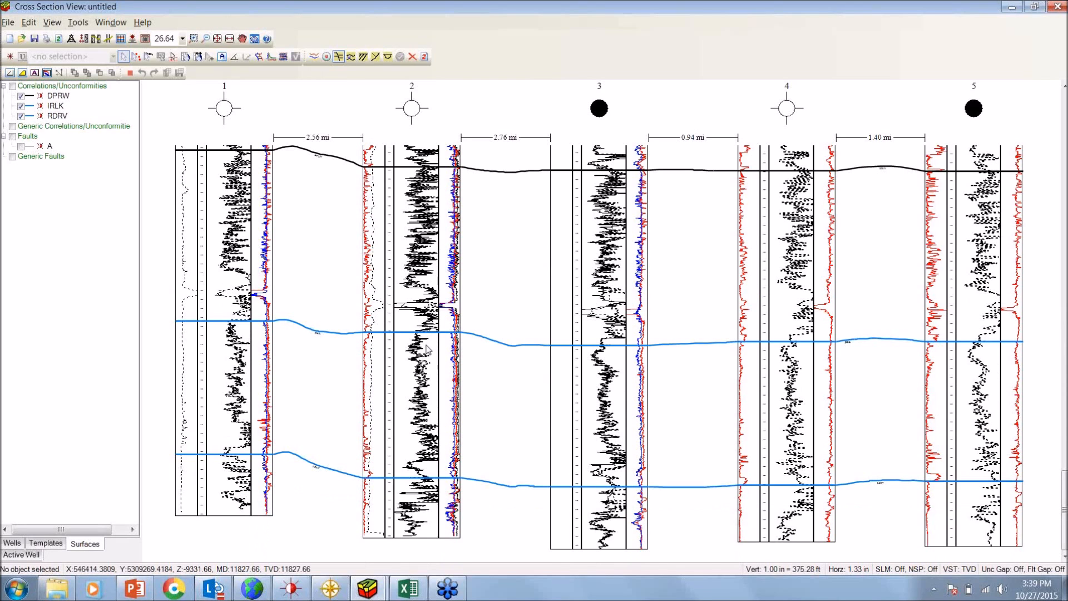
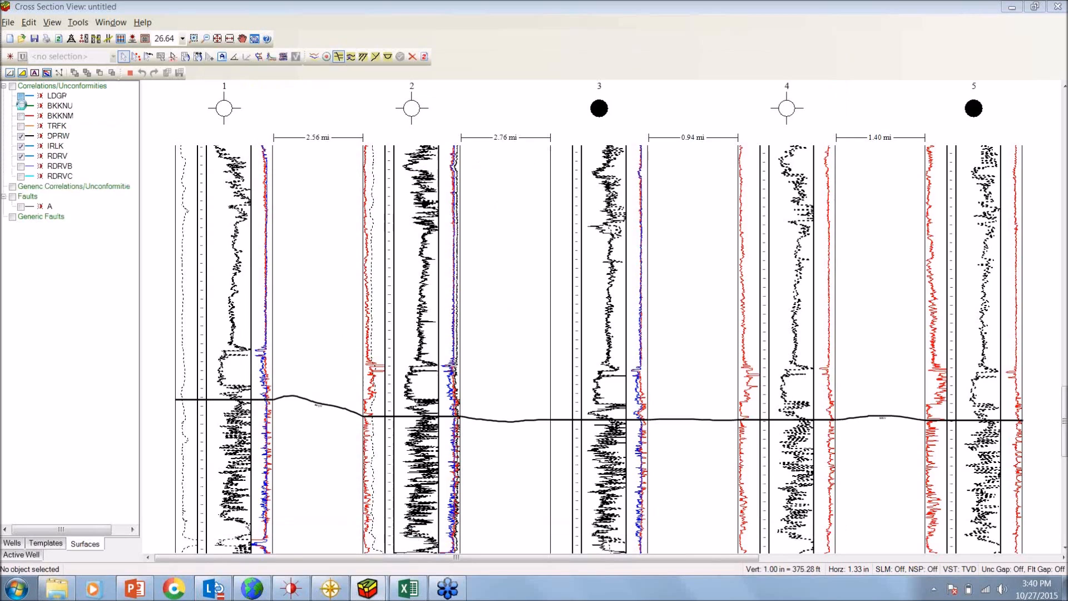
Show the LDGP, BKKNU, BKKNM and TRFK surfaces in the cross section
click(21, 97)
click(21, 106)
click(21, 116)
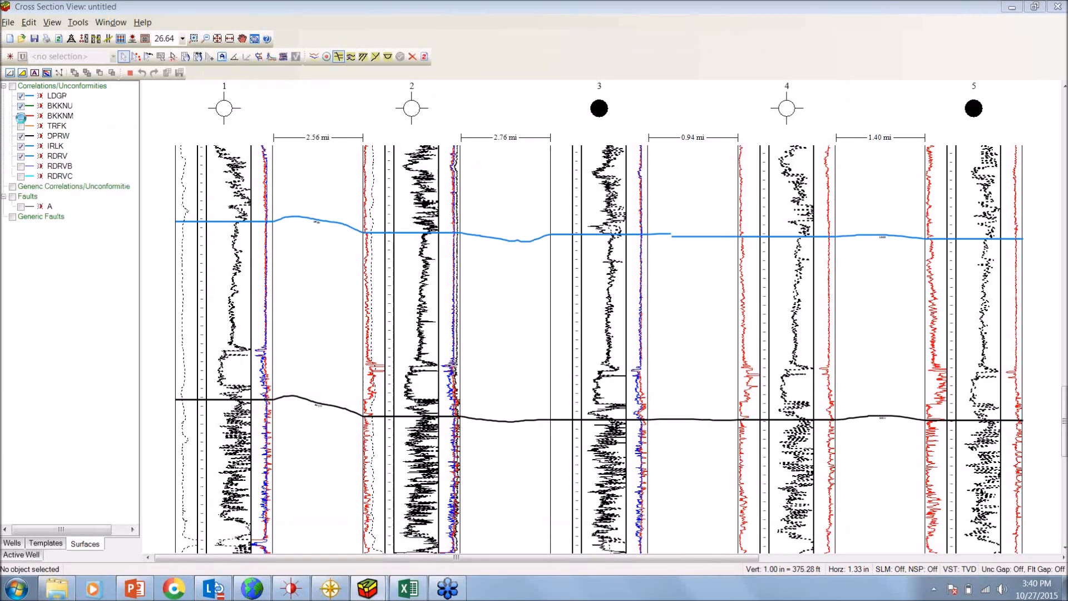
click(20, 127)
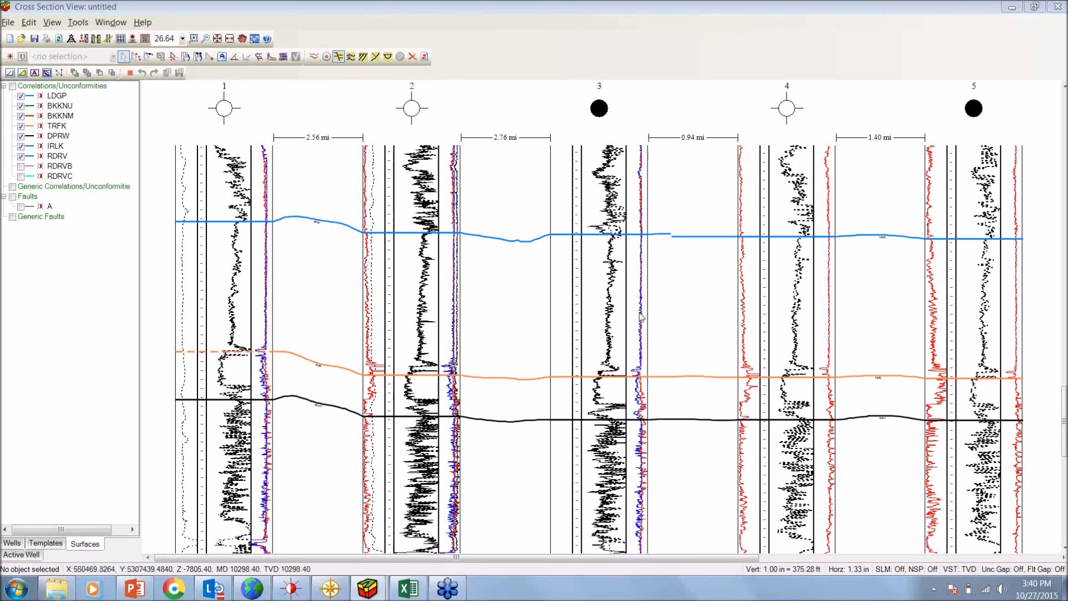
Clip the cross section's depth interval vertically from the LDGP surface at the top to the RDRV surface at the bottom
click(229, 39)
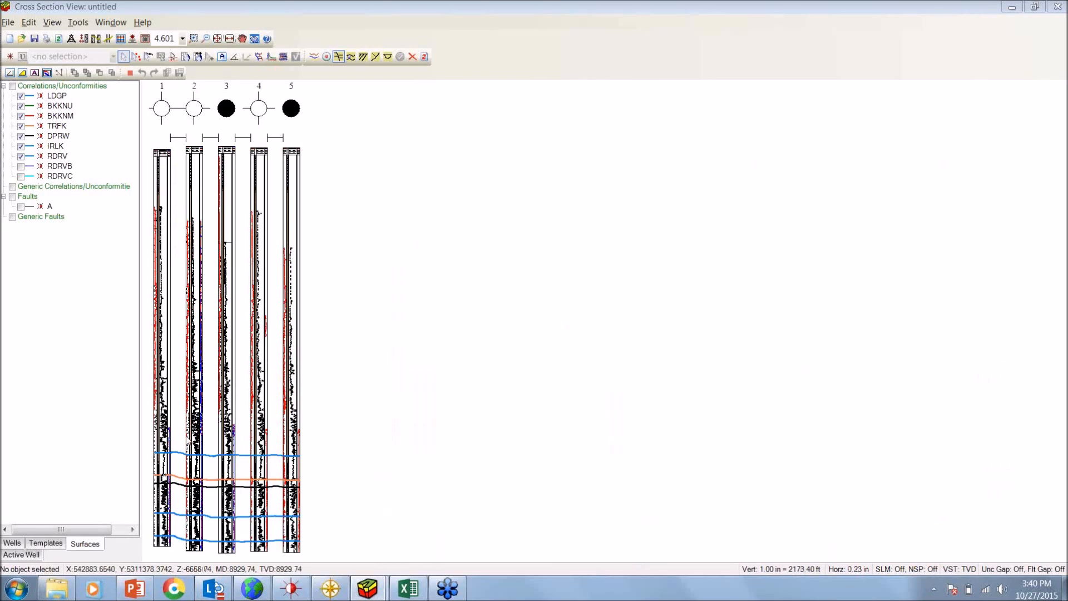
click(84, 38)
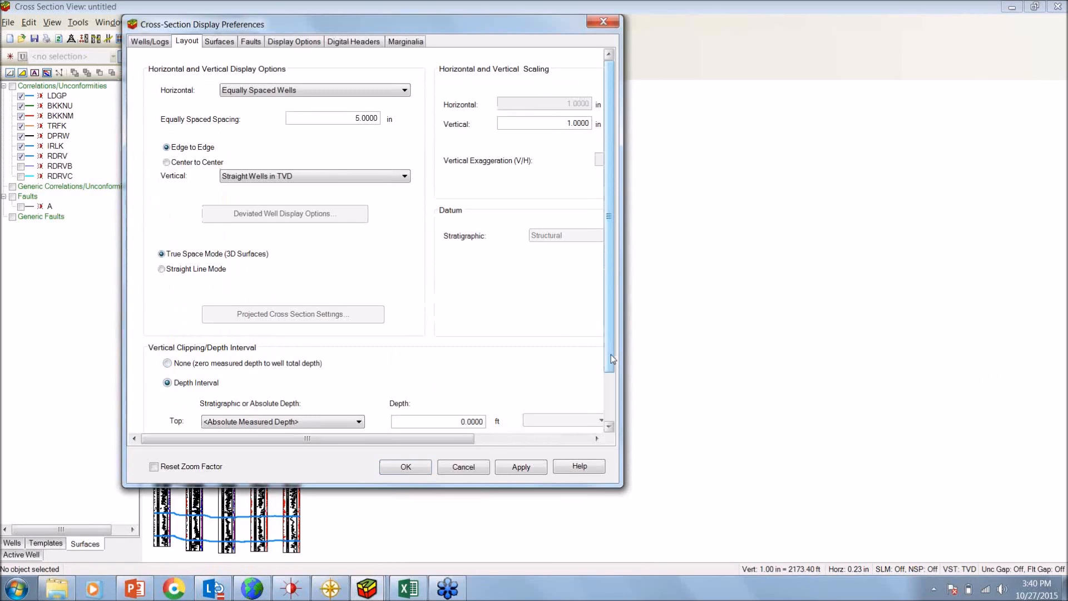
drag(610, 354, 608, 415)
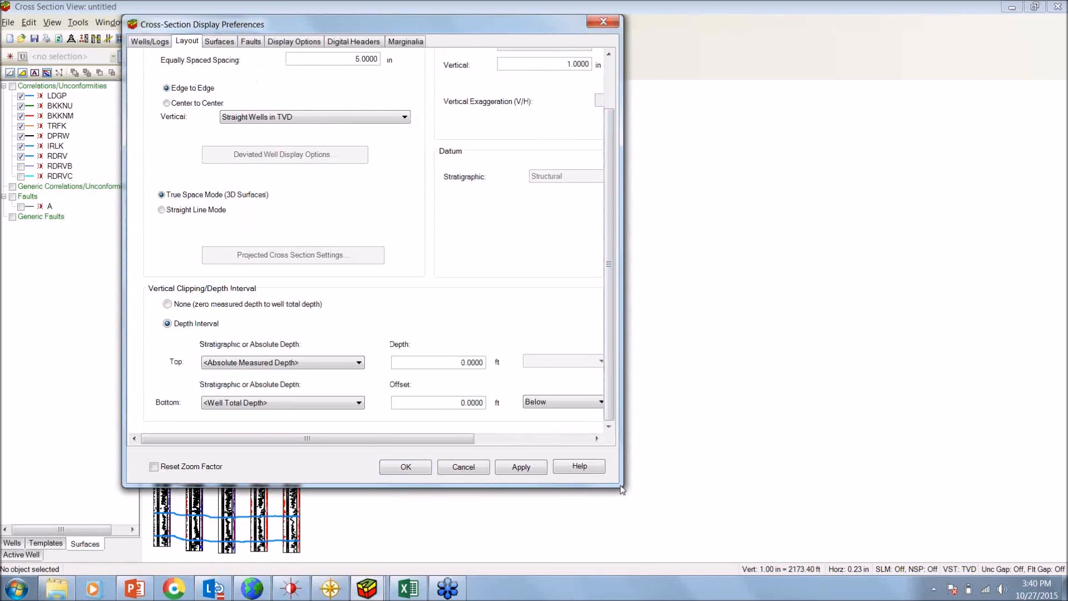
click(342, 364)
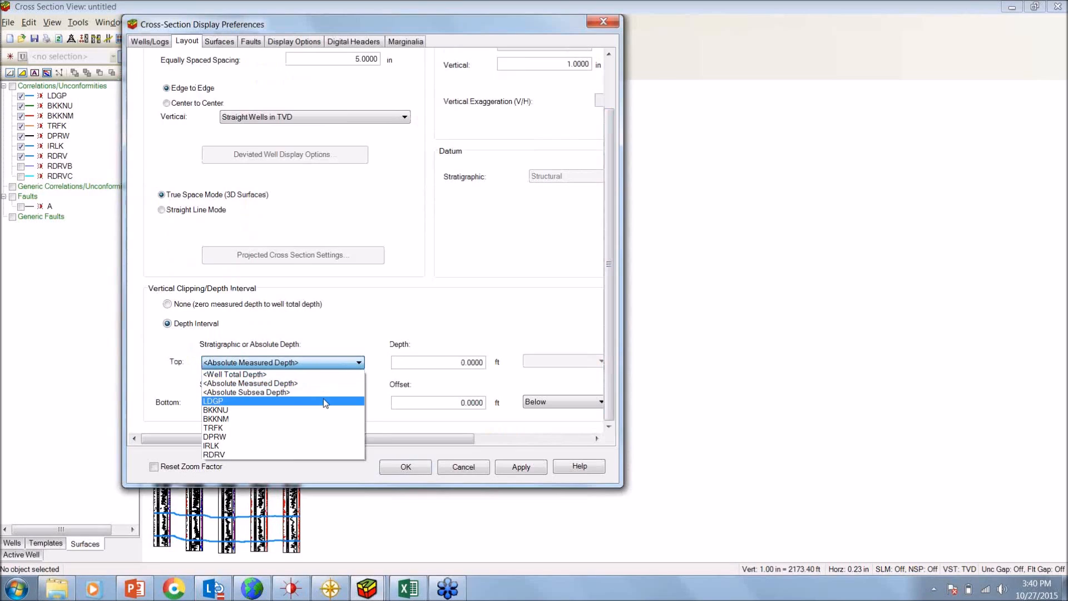
click(324, 400)
click(325, 403)
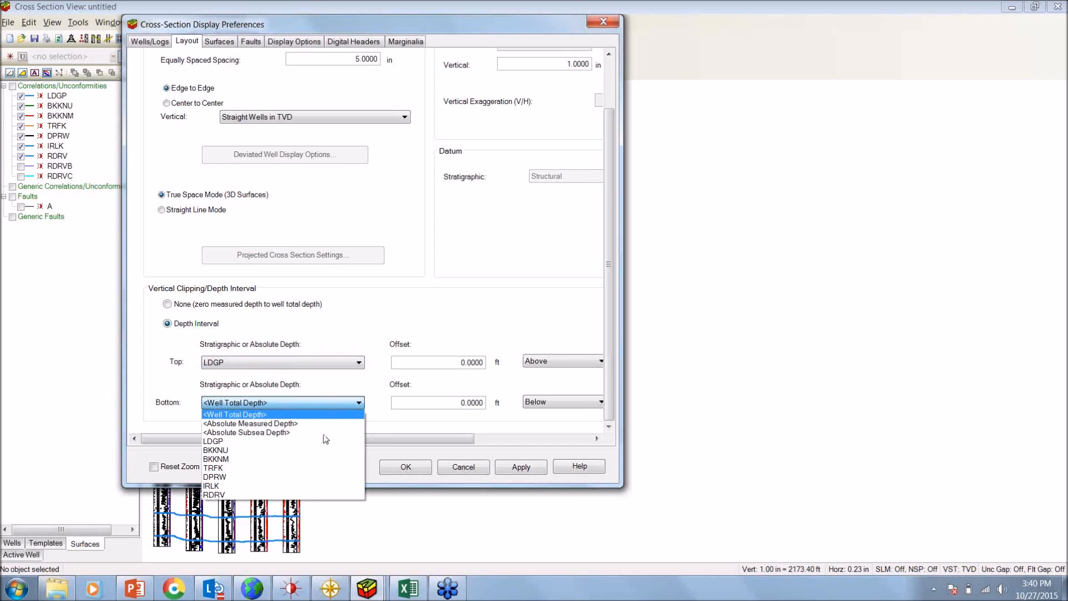
click(305, 495)
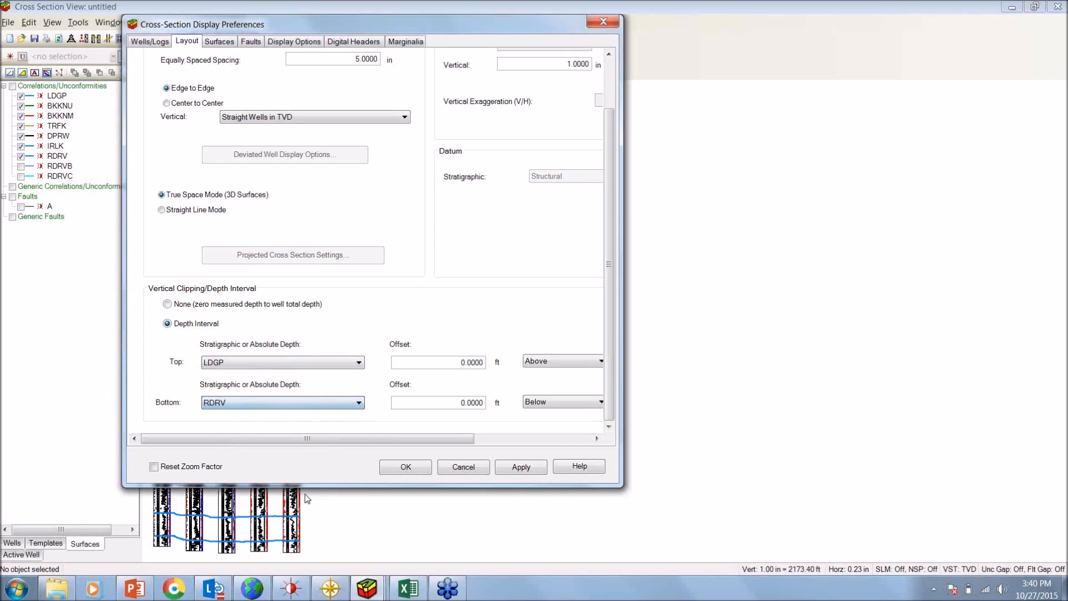
click(410, 467)
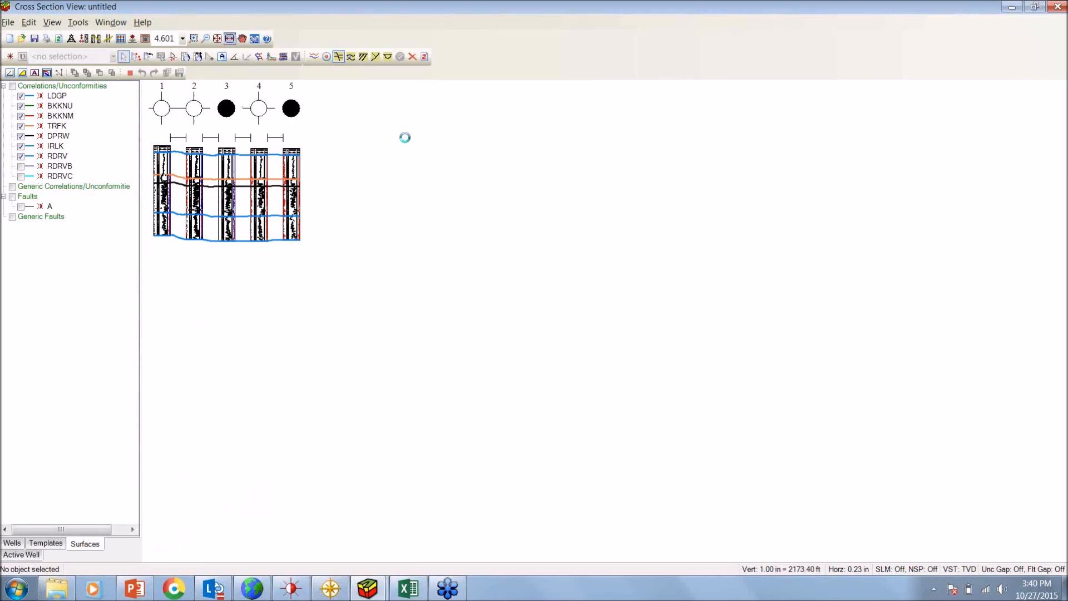
Create a new formation top named Demo, keeping the MediumSlateBlue color
scroll(662, 209, down, 3)
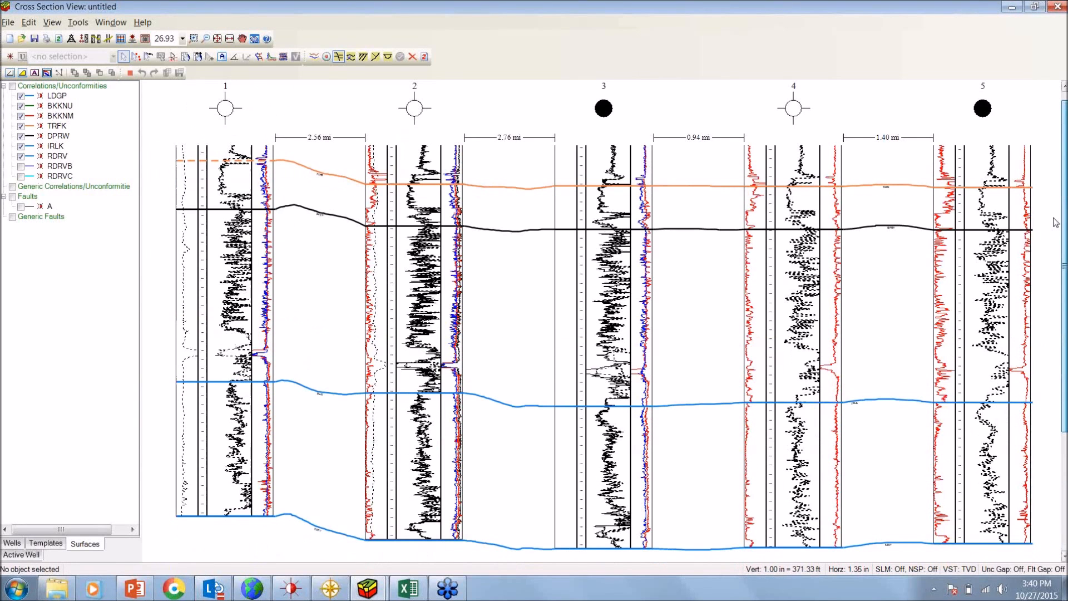
scroll(1055, 223, up, 3)
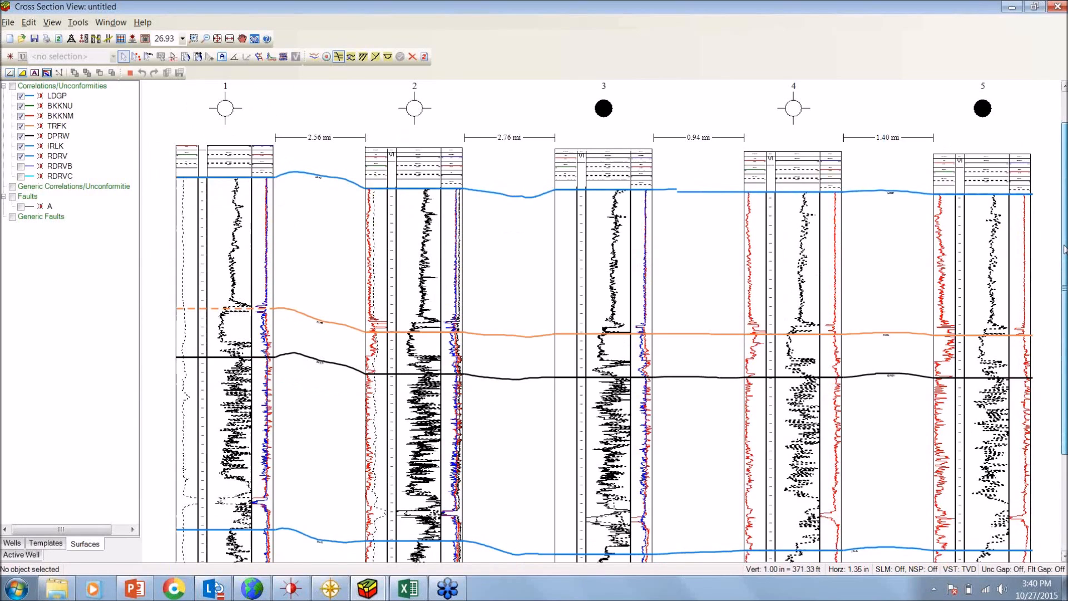
scroll(1064, 249, down, 1)
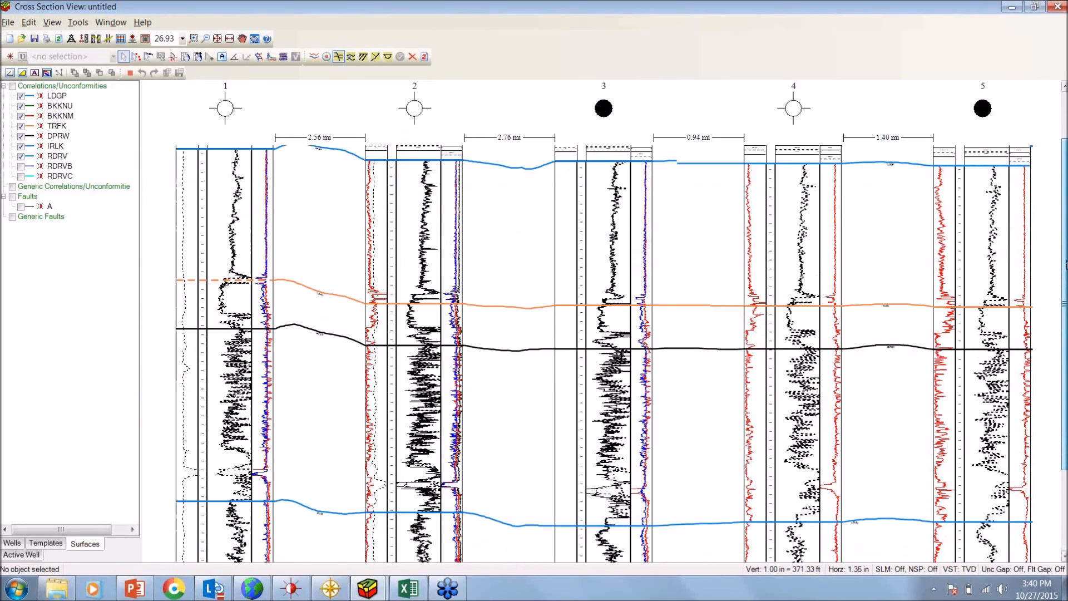
scroll(1064, 249, down, 1)
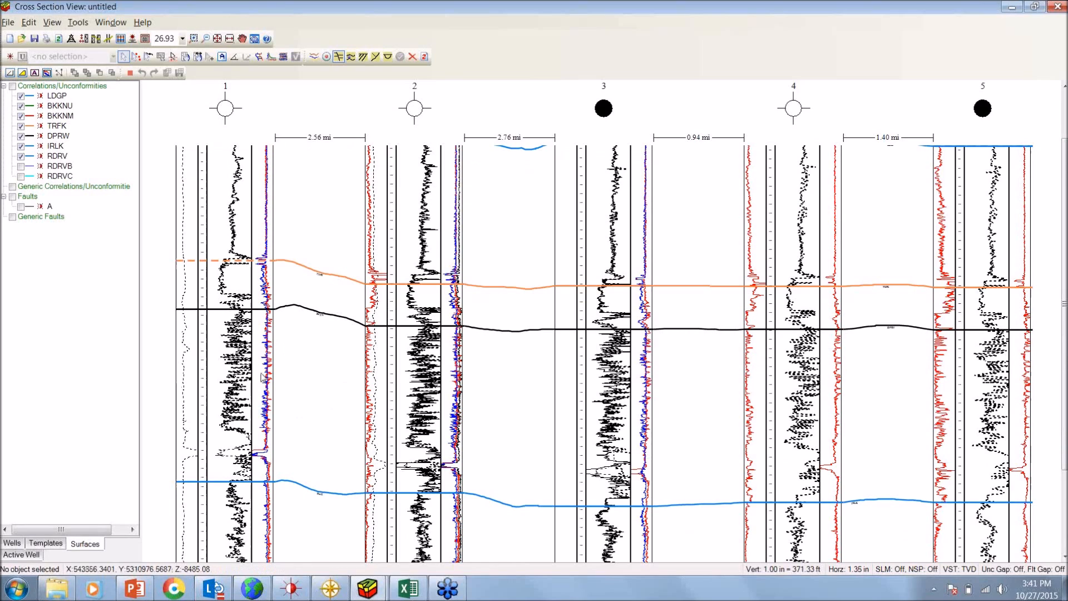
click(10, 57)
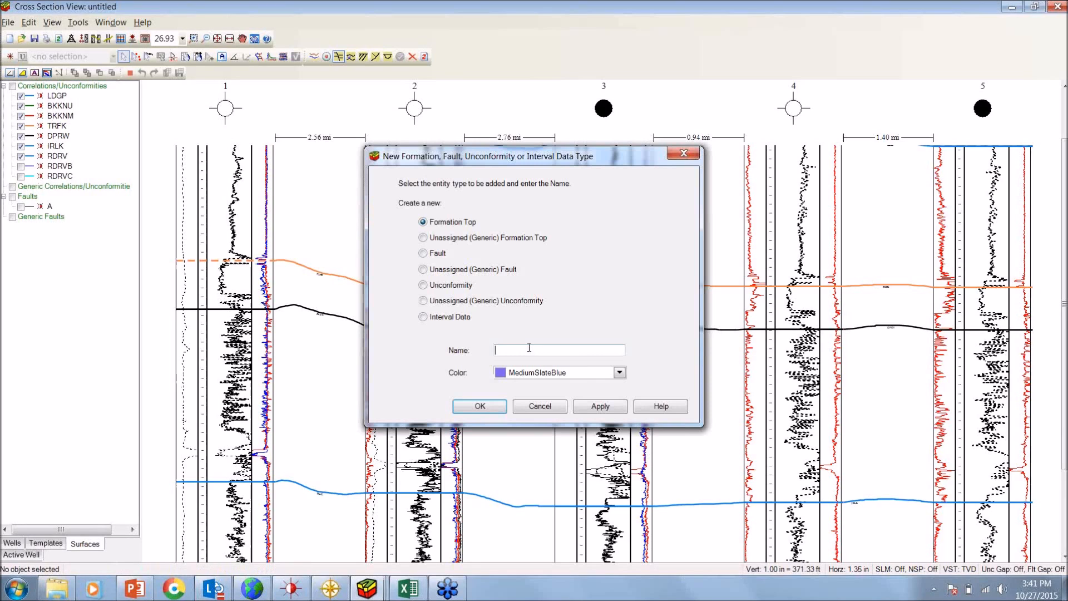
text(Demo)
click(478, 405)
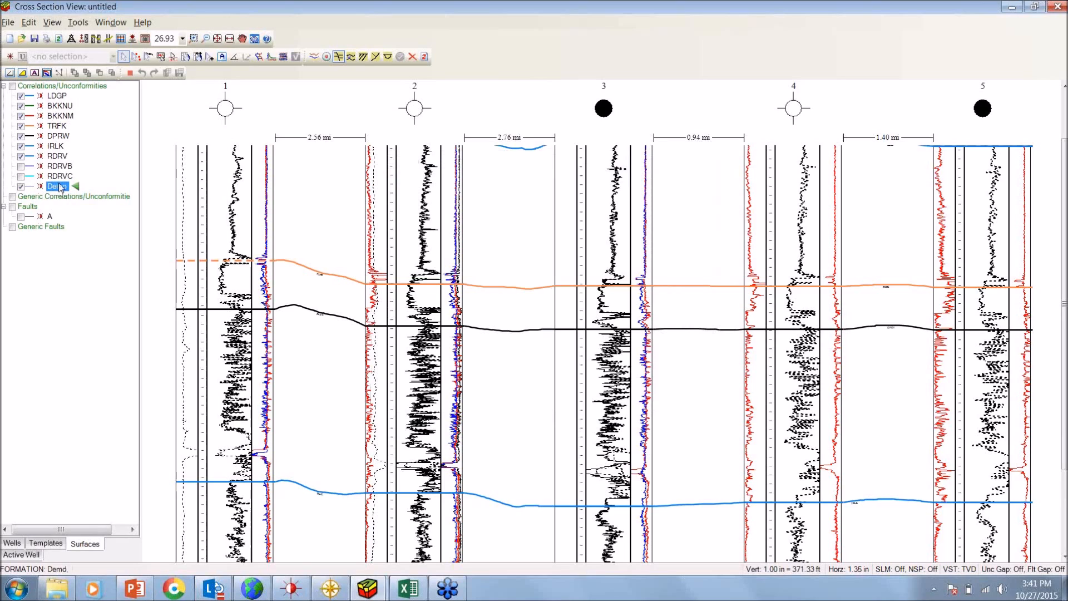
Add a Demo surface point on well 1, roughly midway between the DPRW and IRLK surfaces
click(137, 57)
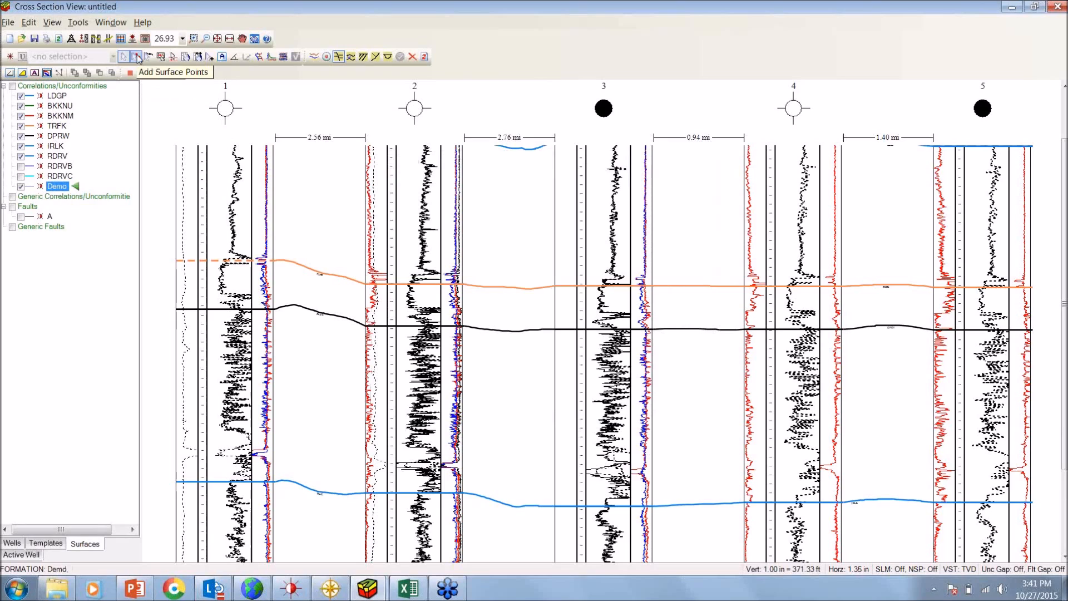
click(137, 56)
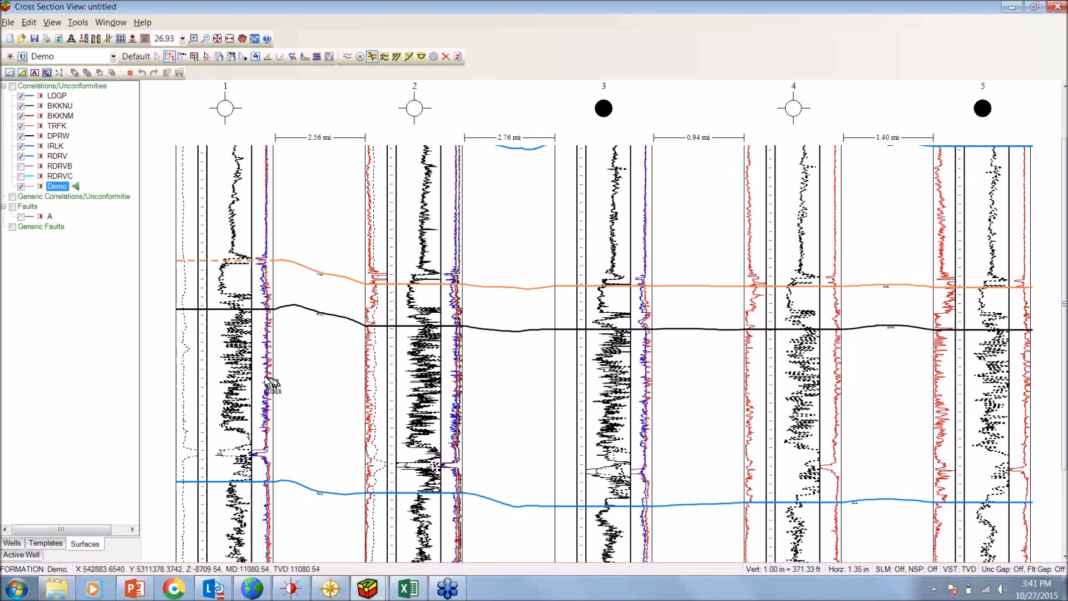
click(239, 394)
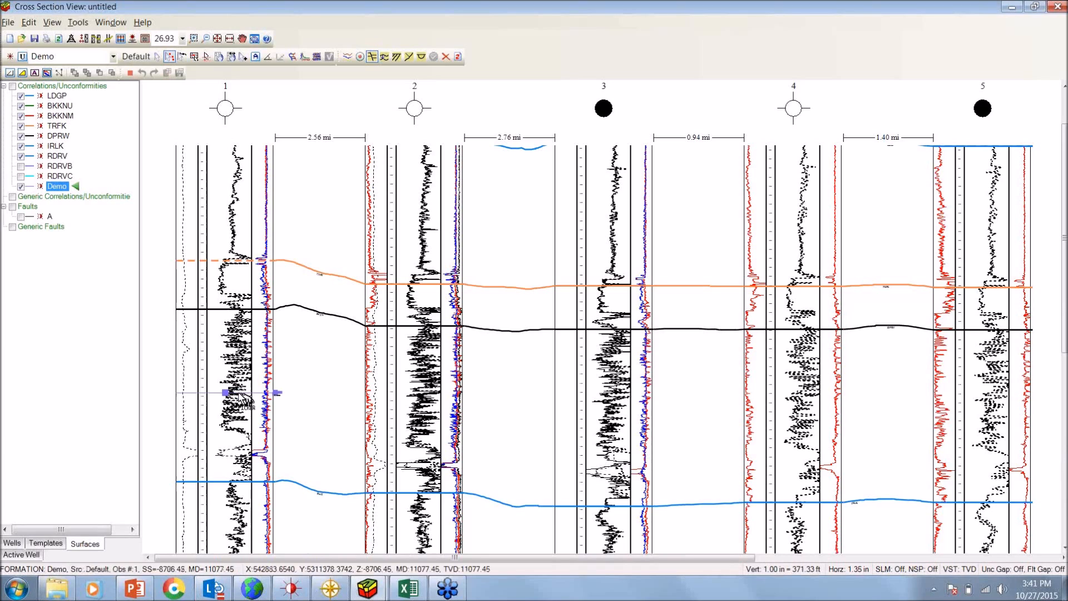
Create a correlation log from well 1 around the Demo pick and use it to pick Demo in wells 2, 3 and 4
click(195, 58)
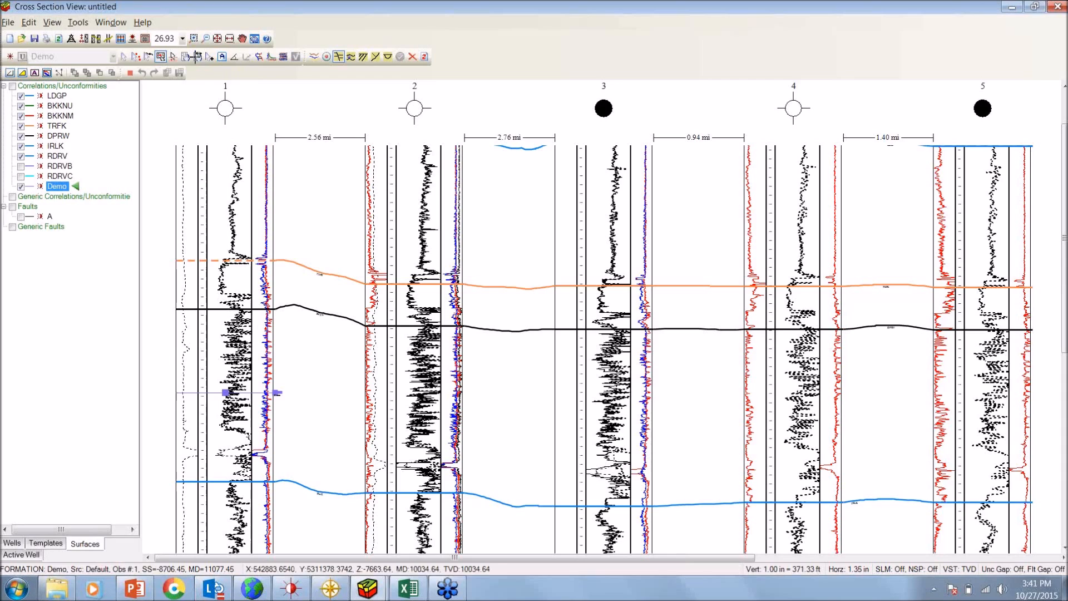
drag(278, 456, 413, 400)
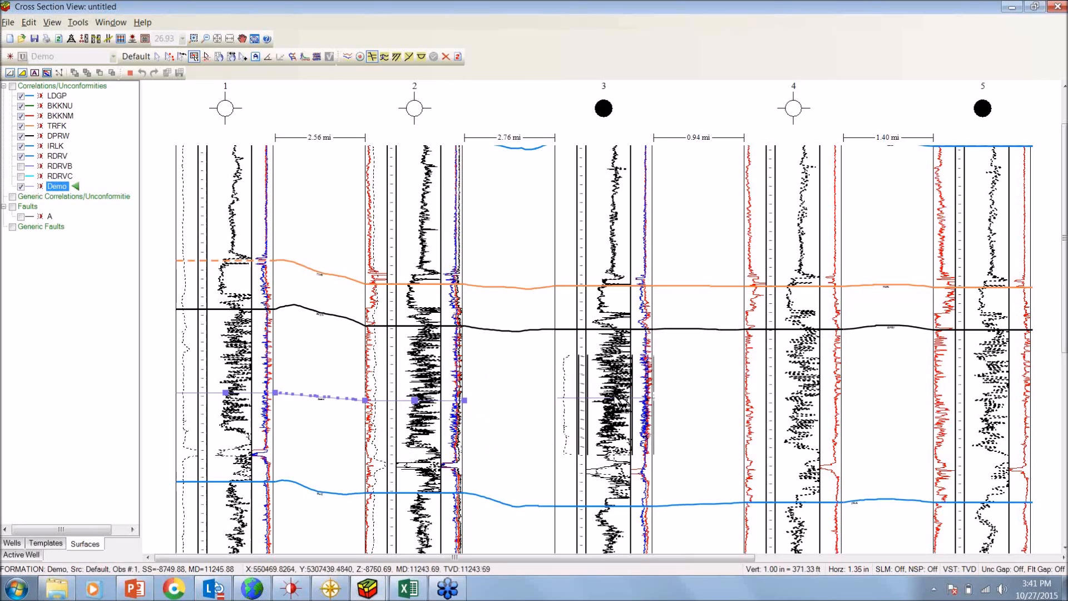
click(601, 399)
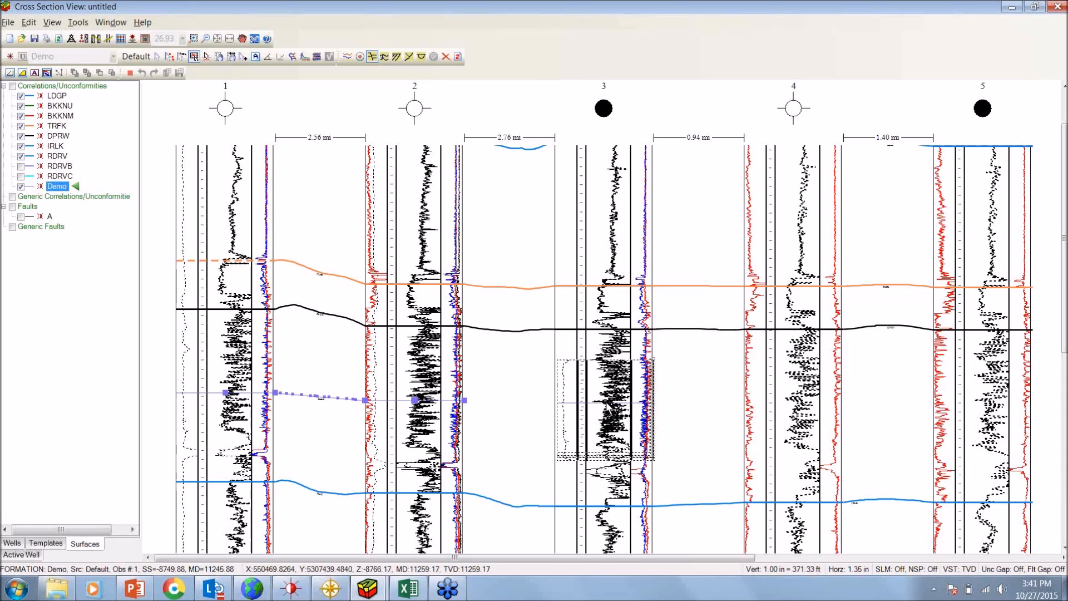
click(604, 400)
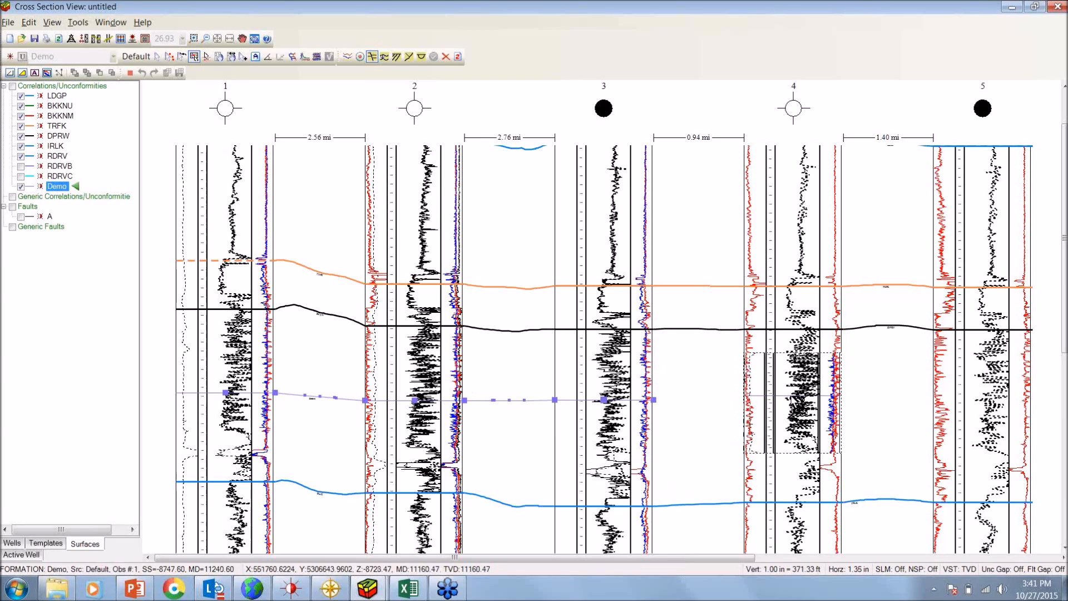
click(793, 396)
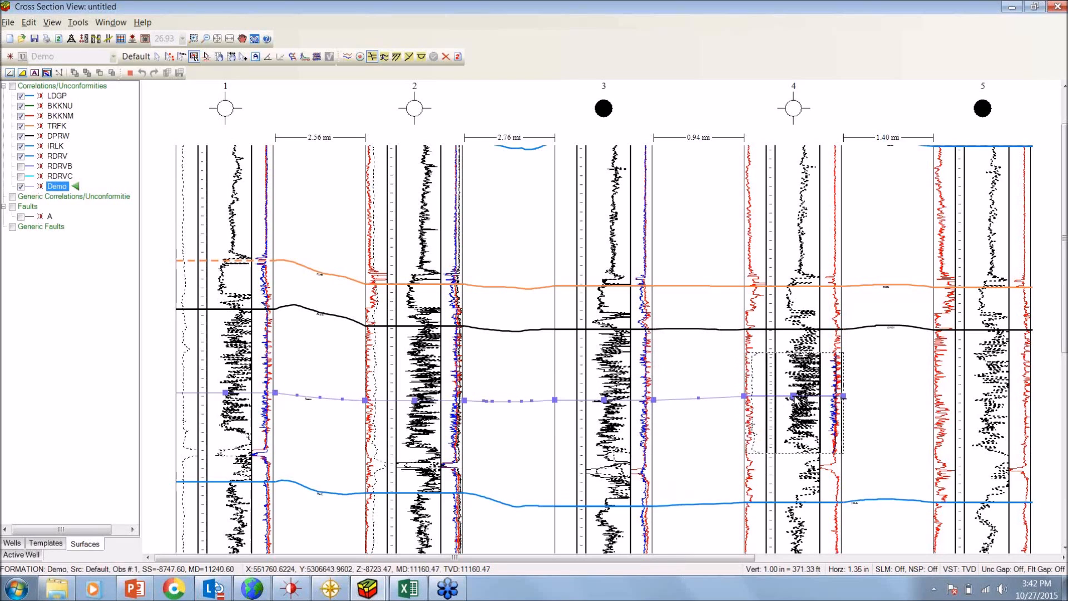
Restore the cross section window to a smaller size and display the Demo structure map in the work area, activating a FrameBuilder license
scroll(844, 375, up, 2)
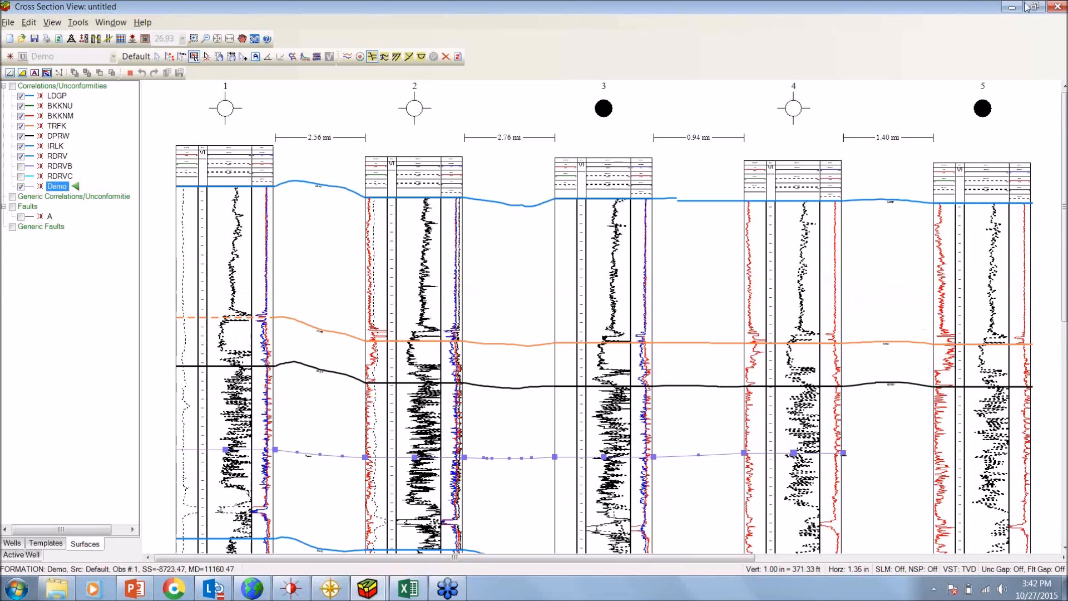
click(1032, 6)
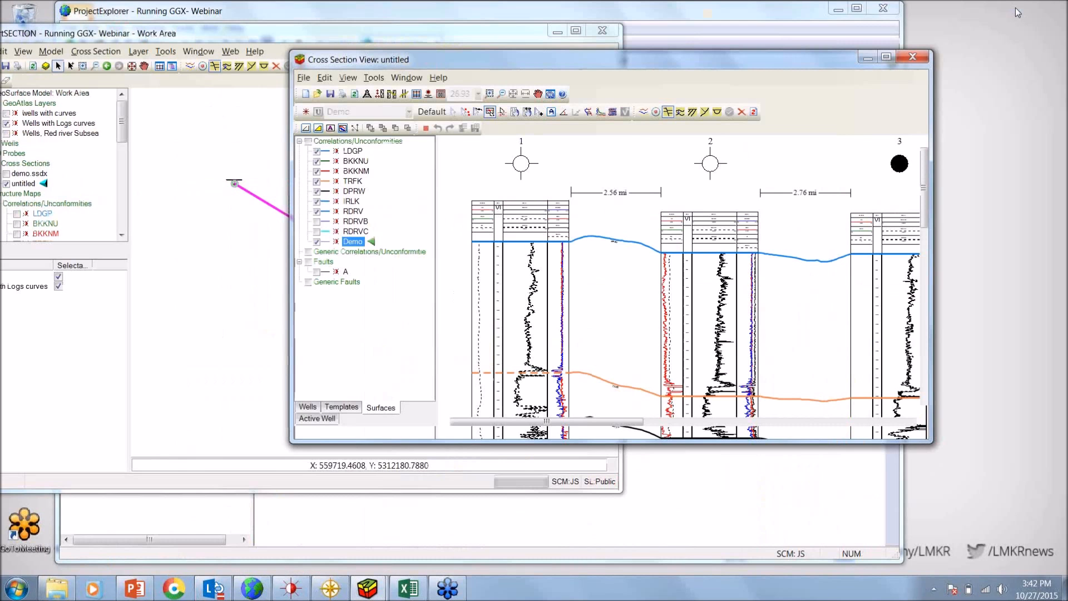
click(402, 31)
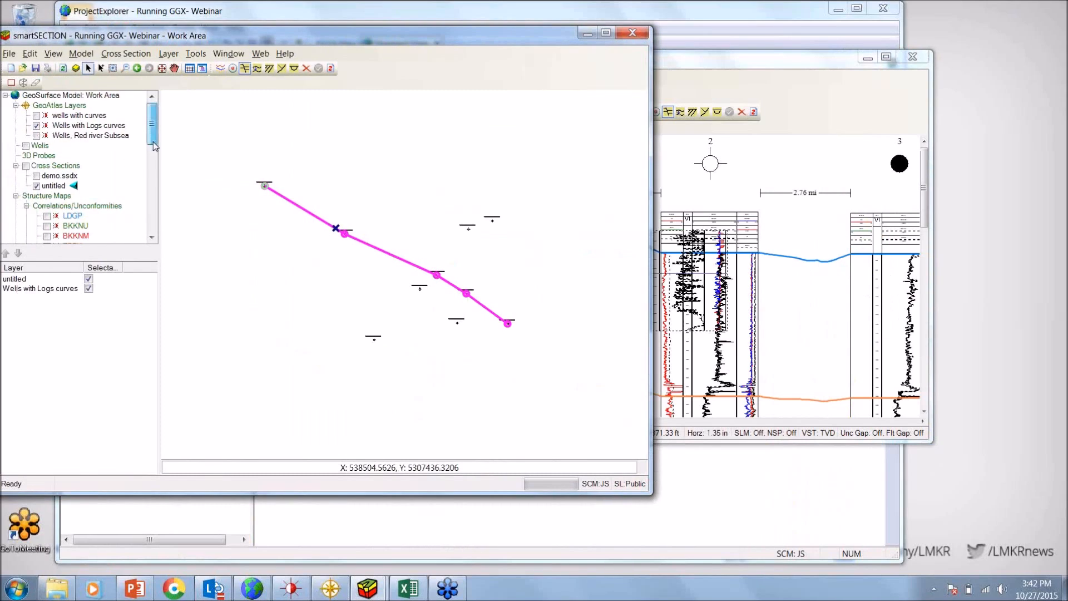
scroll(128, 163, down, 4)
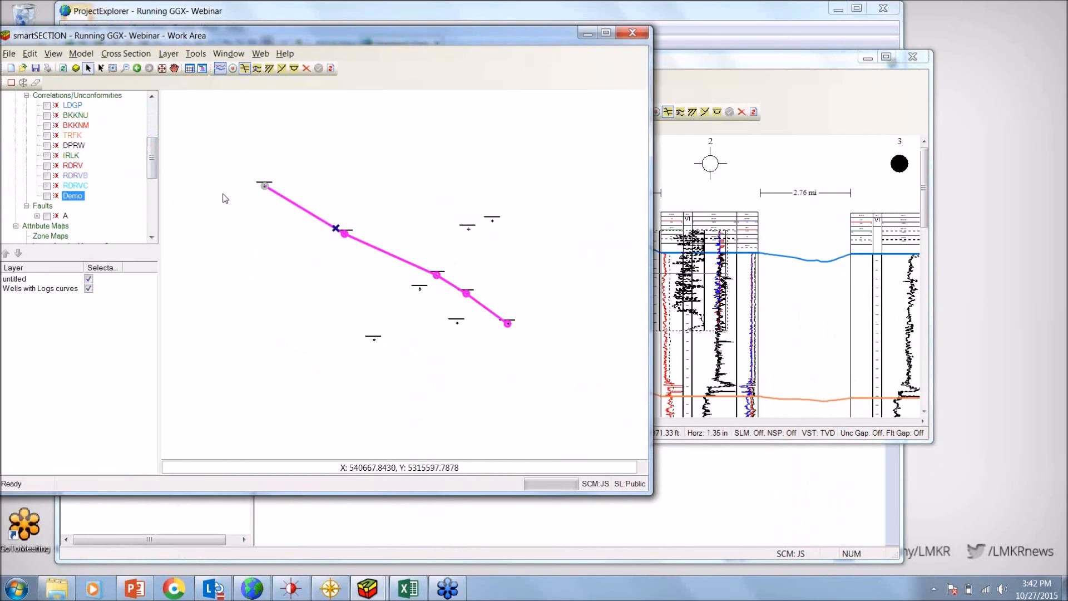
click(668, 210)
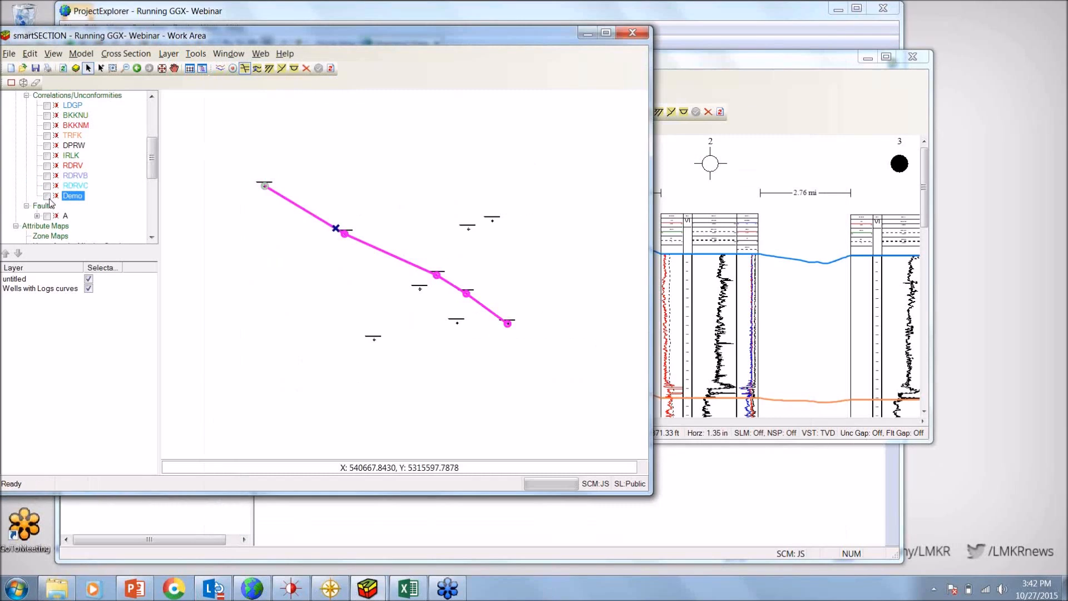
click(46, 197)
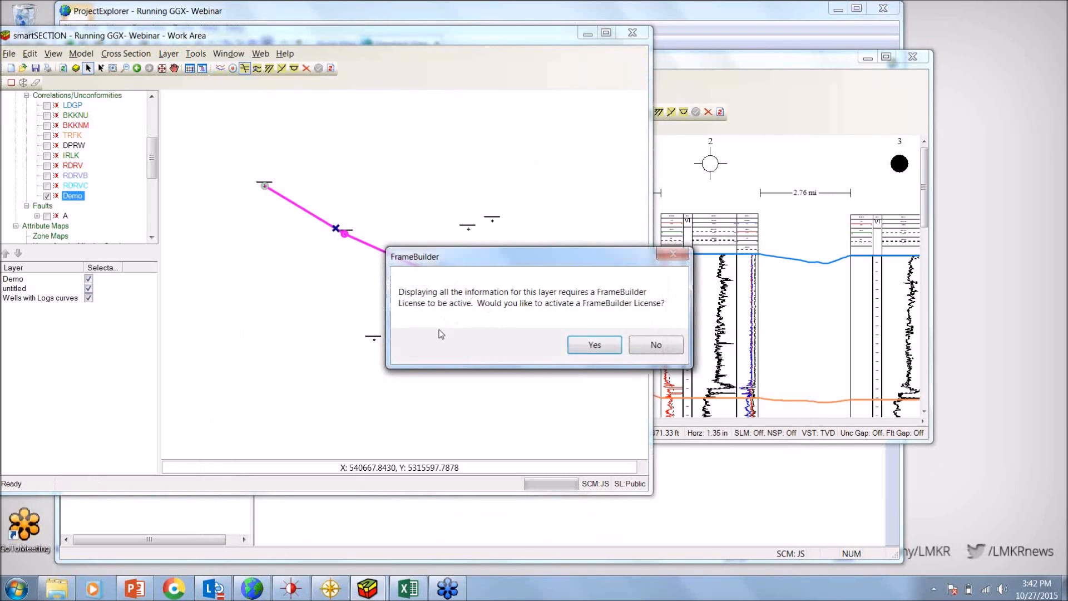
click(580, 343)
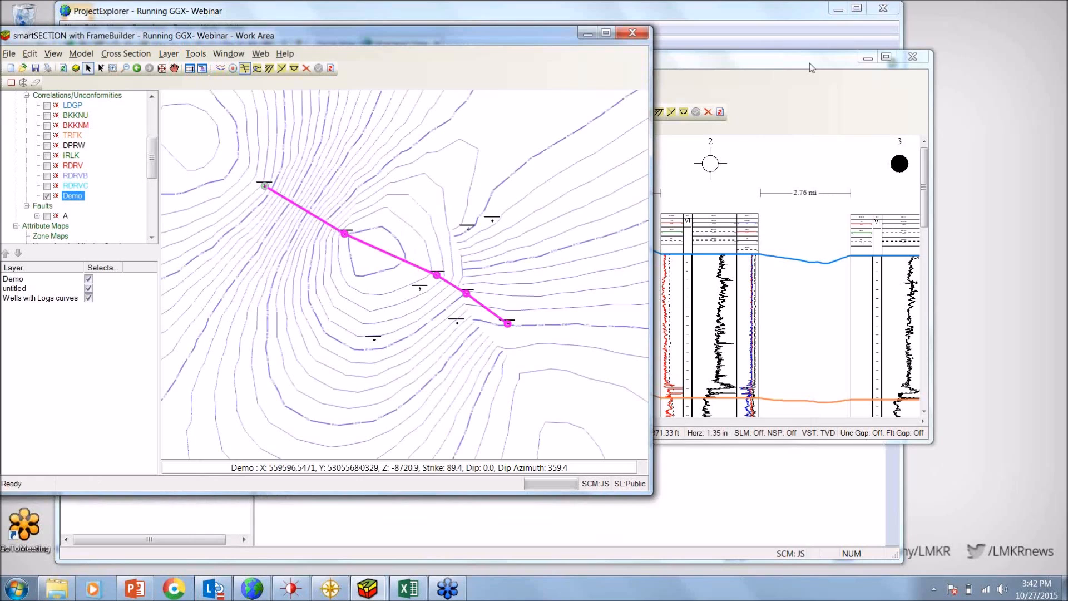
Bring the cross section window forward and examine the modelled Demo surface between wells 4 and 5
drag(809, 64, 880, 62)
drag(994, 187, 994, 245)
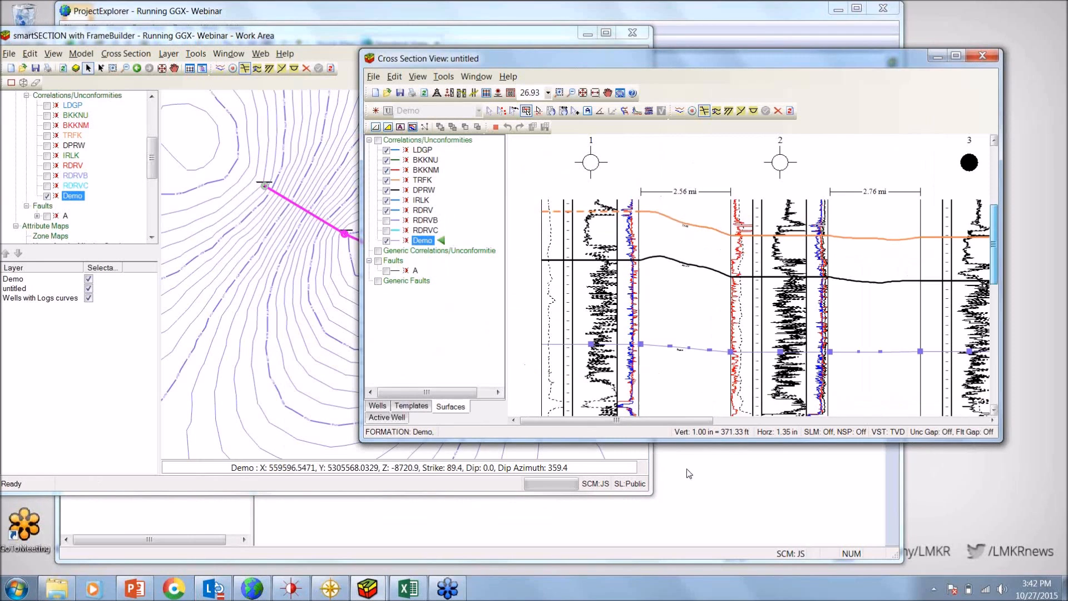
drag(705, 422, 995, 428)
drag(870, 421, 846, 426)
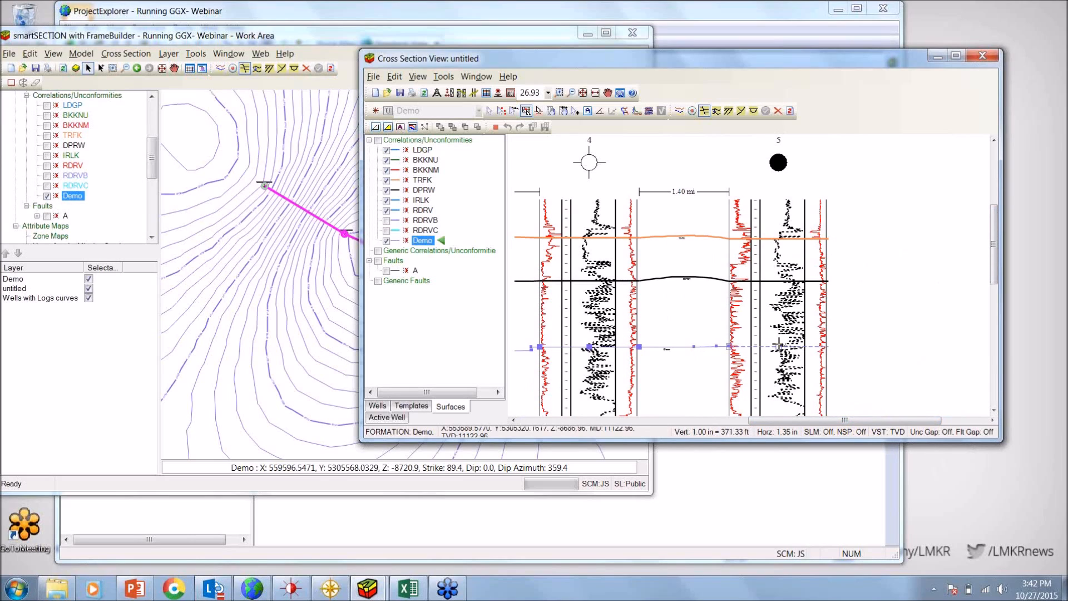
drag(791, 421, 747, 421)
Fit all five wells in the cross section view and maximize its window
click(583, 93)
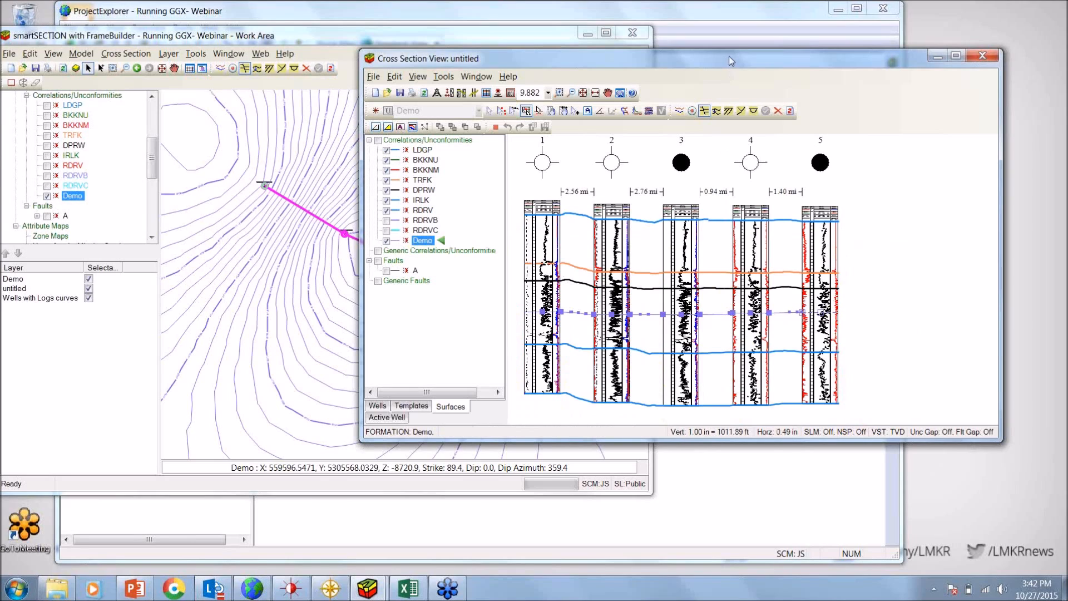
mouse_move(729, 57)
mouse_down()
mouse_move(754, 58)
mouse_move(730, 65)
mouse_up()
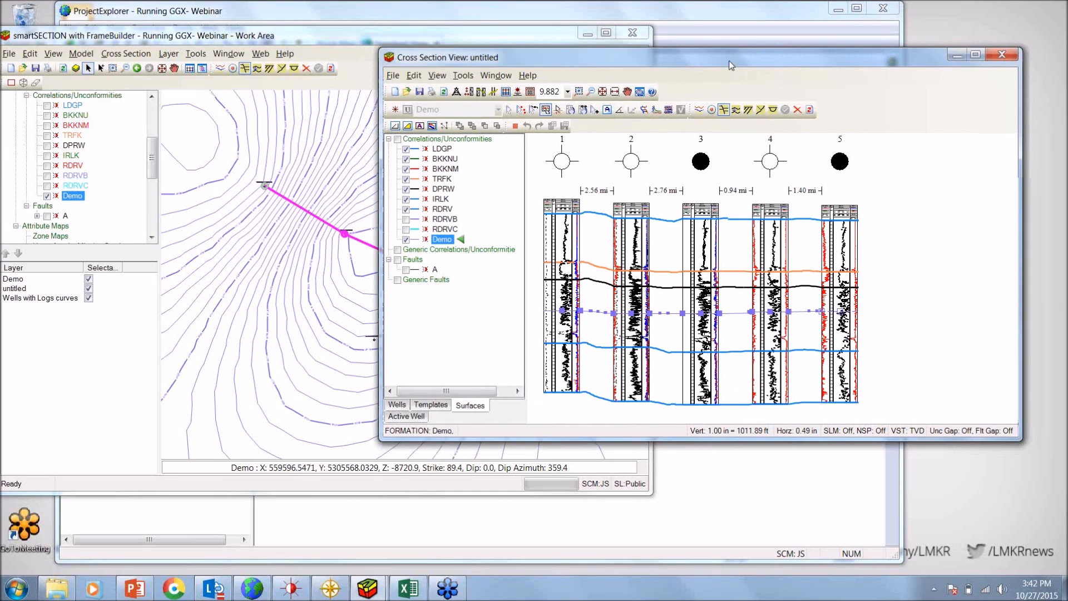
double_click(728, 61)
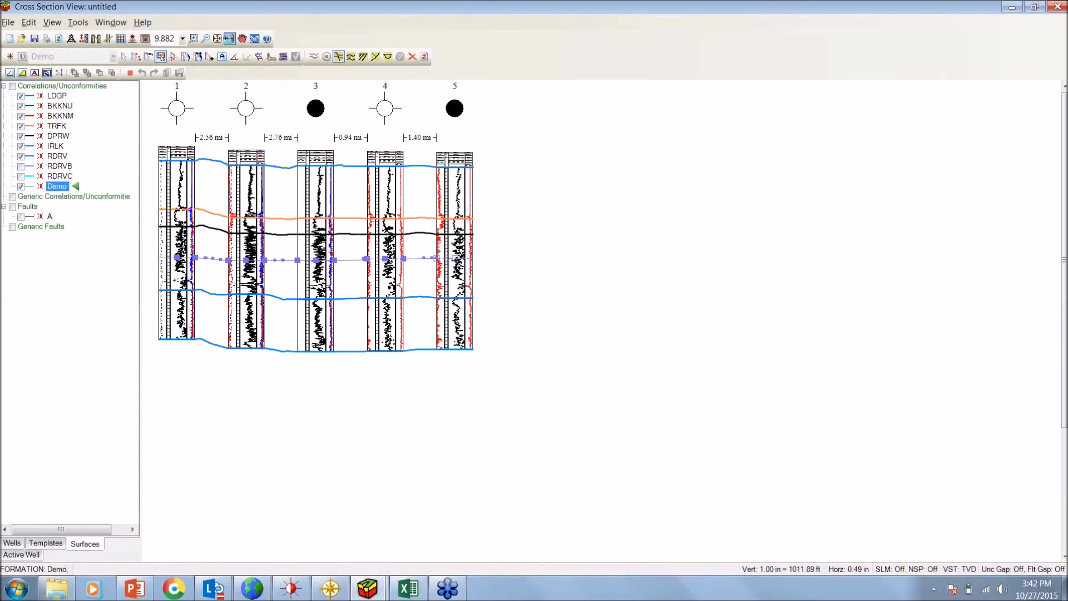
Stretch the cross section to the full window width and create a new fault named "fault demo"
click(228, 39)
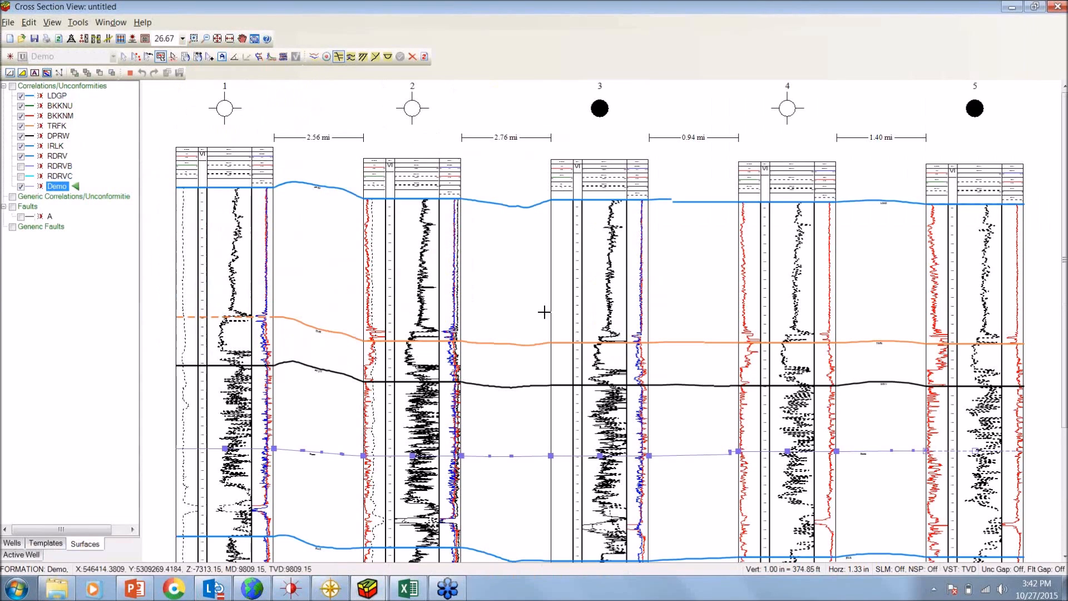
click(10, 57)
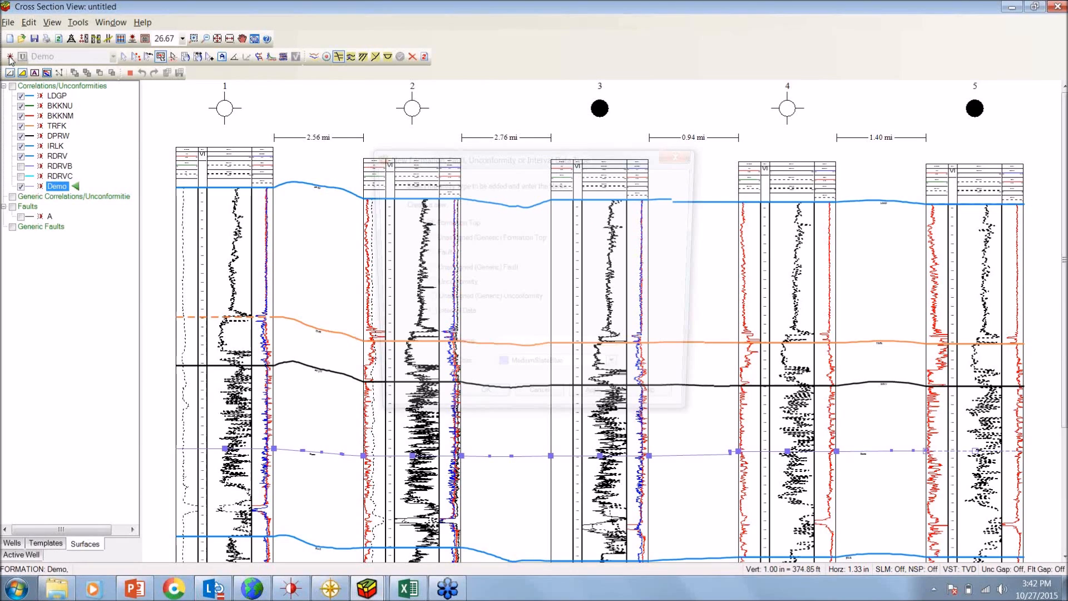
click(423, 253)
click(546, 350)
text(fault)
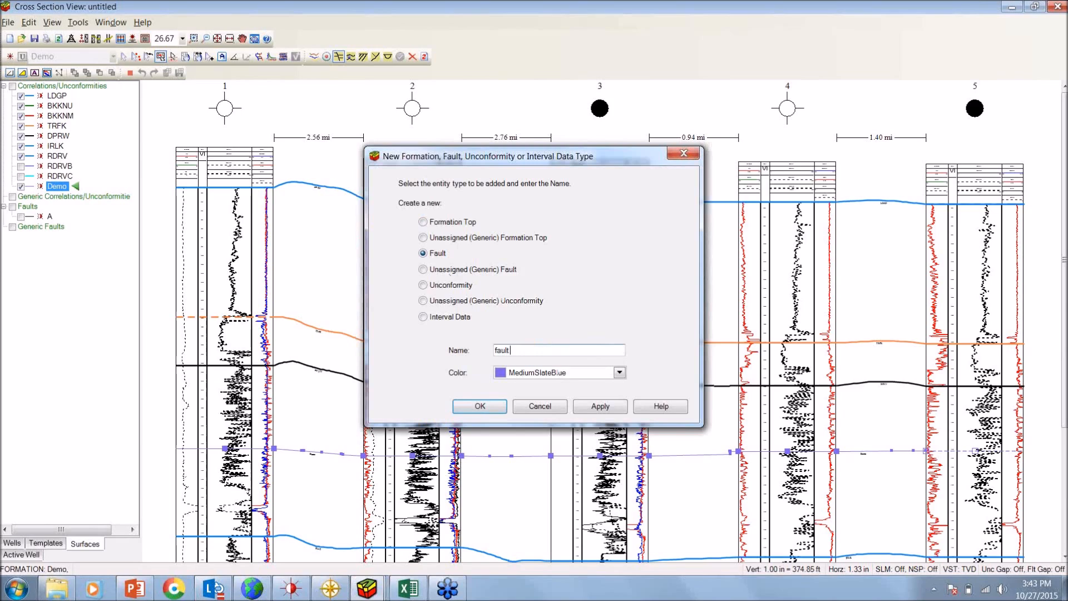
text( demo)
click(484, 407)
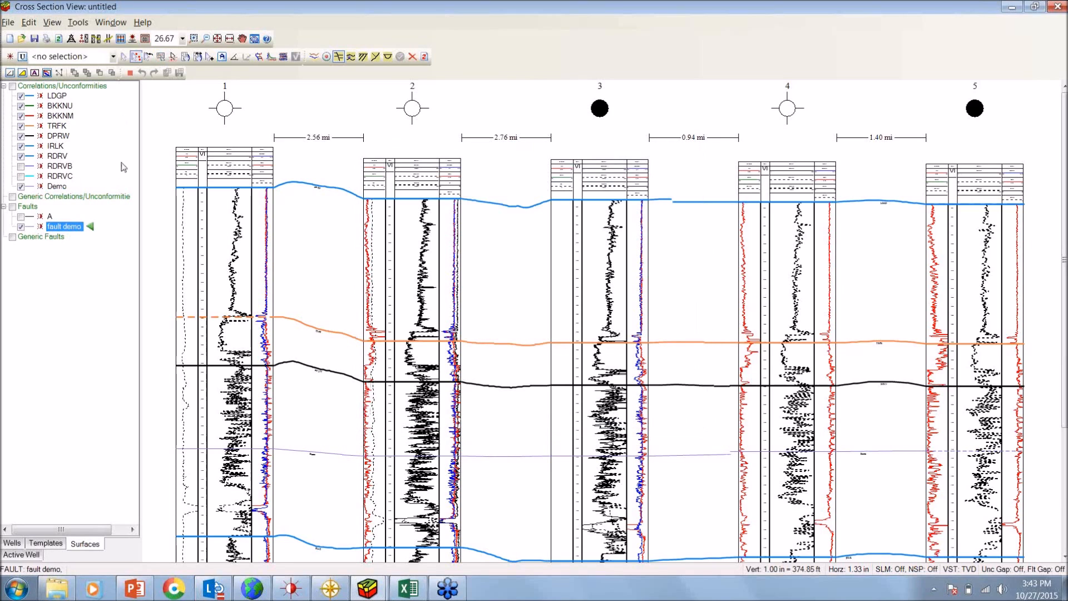
Add fault demo points descending from about 10172 ft measured depth in well 3, through the gaps between wells, to wells 2 and 1
click(147, 57)
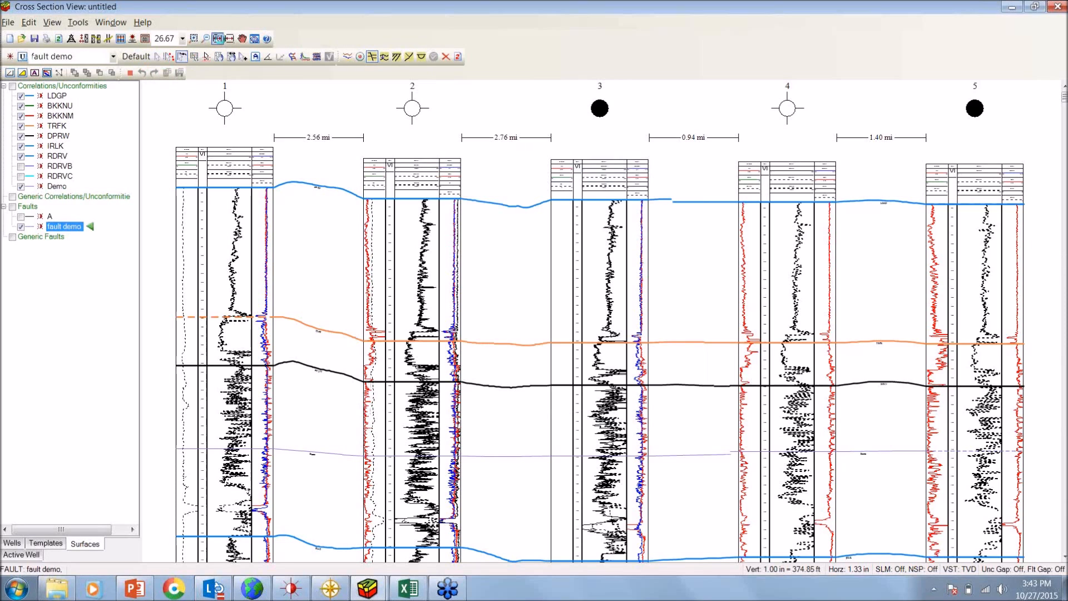
click(217, 39)
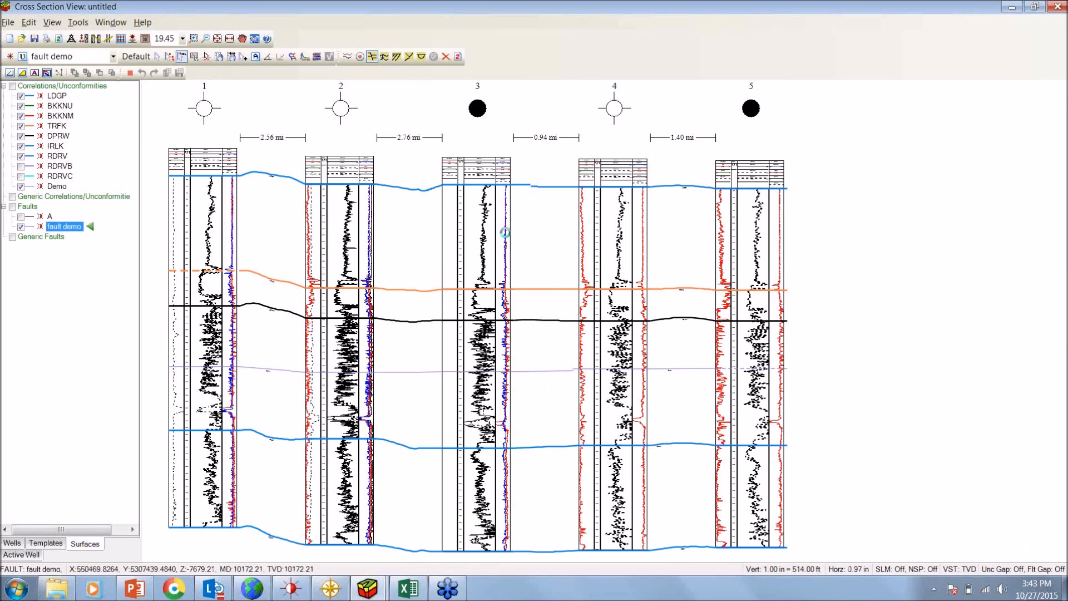
click(505, 232)
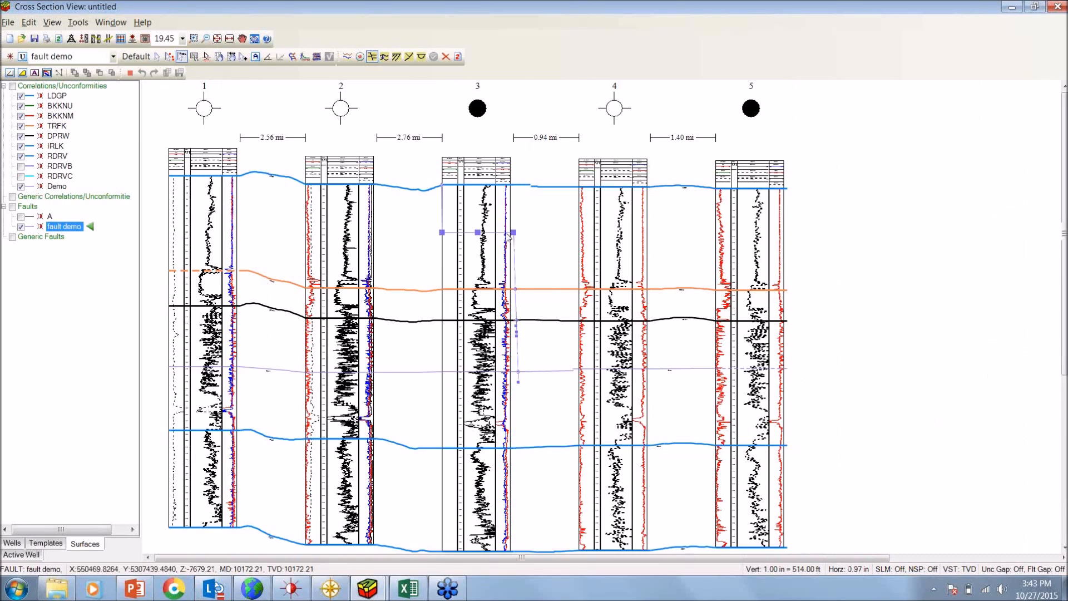
click(418, 335)
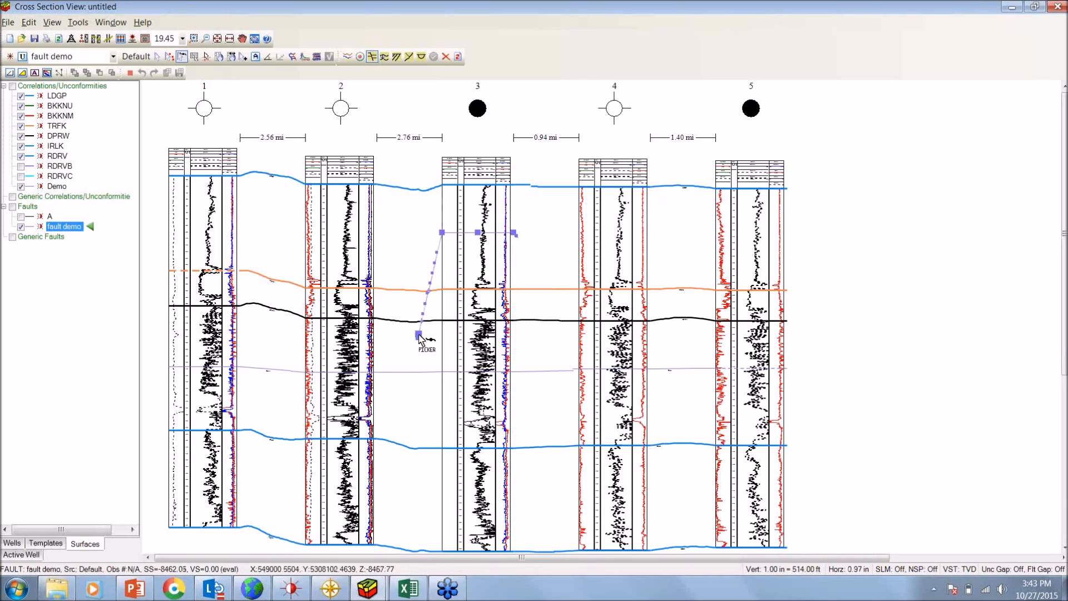
click(380, 408)
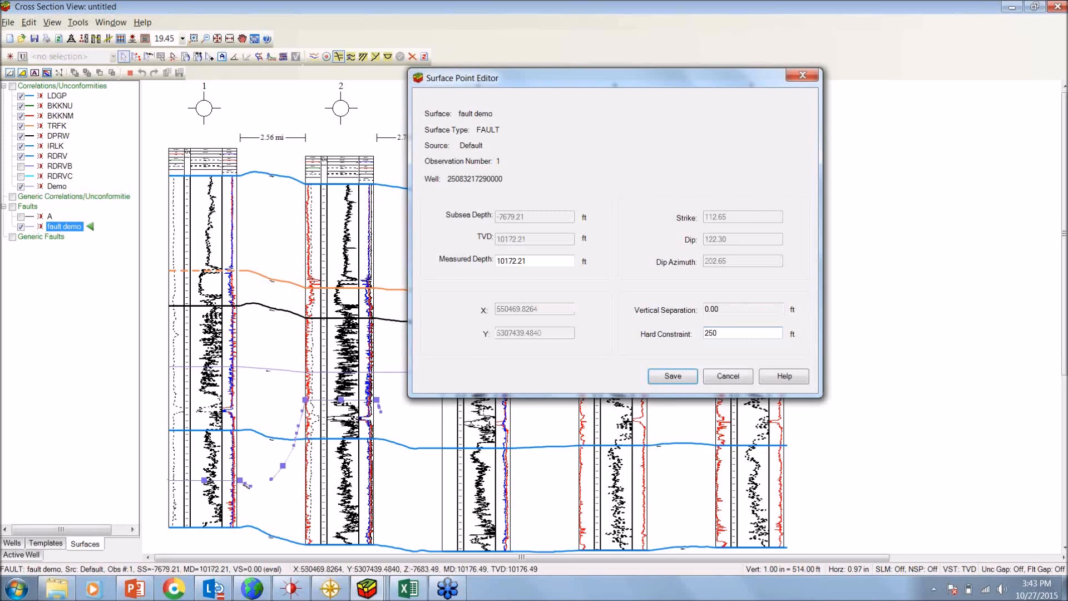
Give the fault demo point in well 3 a hard constraint of 250 ft and toggle the fault gap display on and off
key(Return)
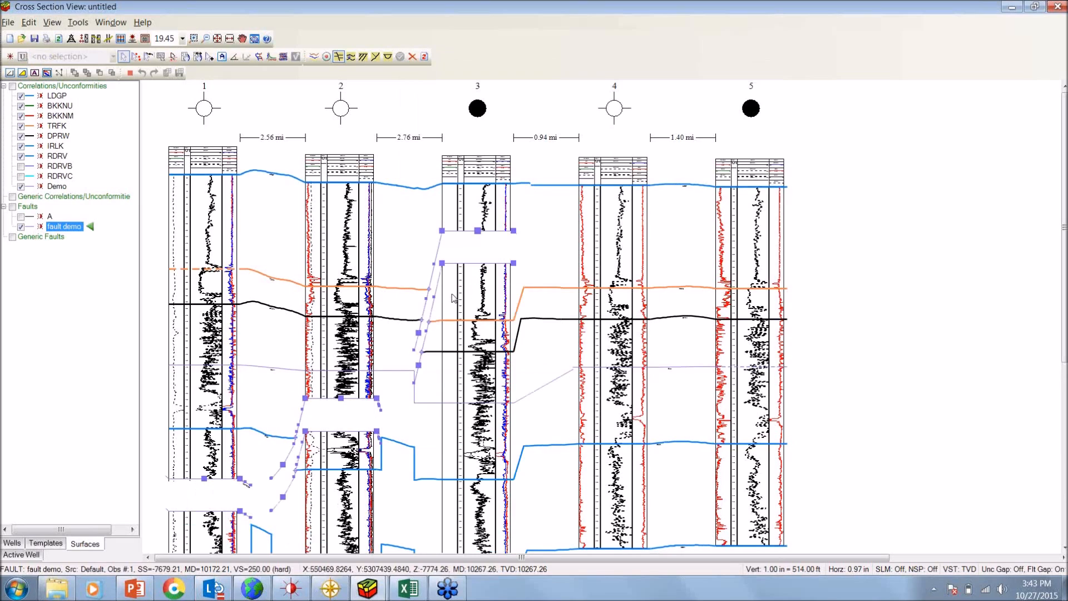
scroll(501, 292, down, 1)
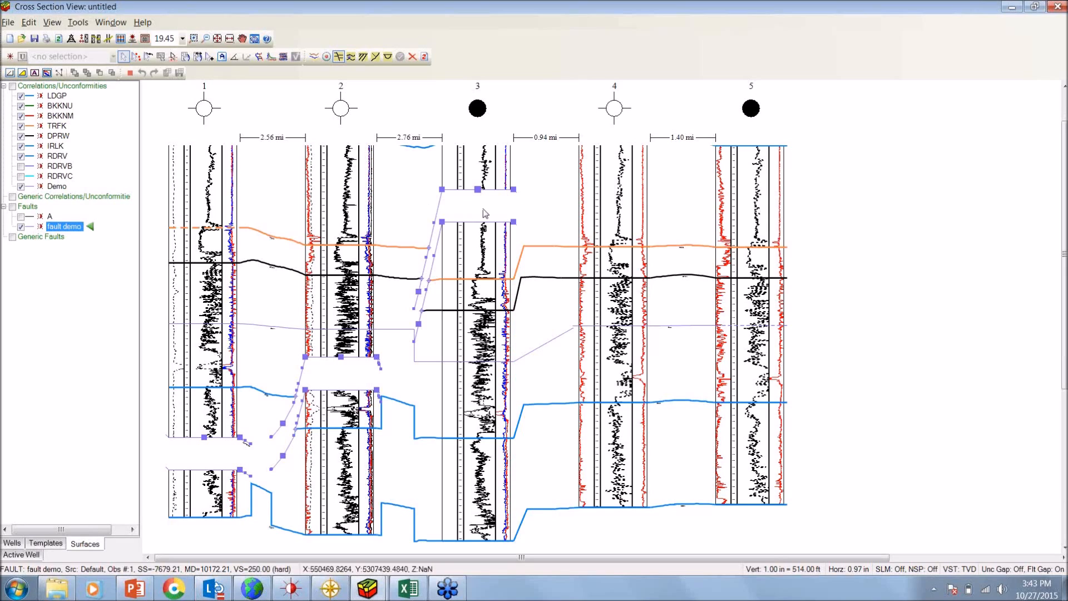
key(g)
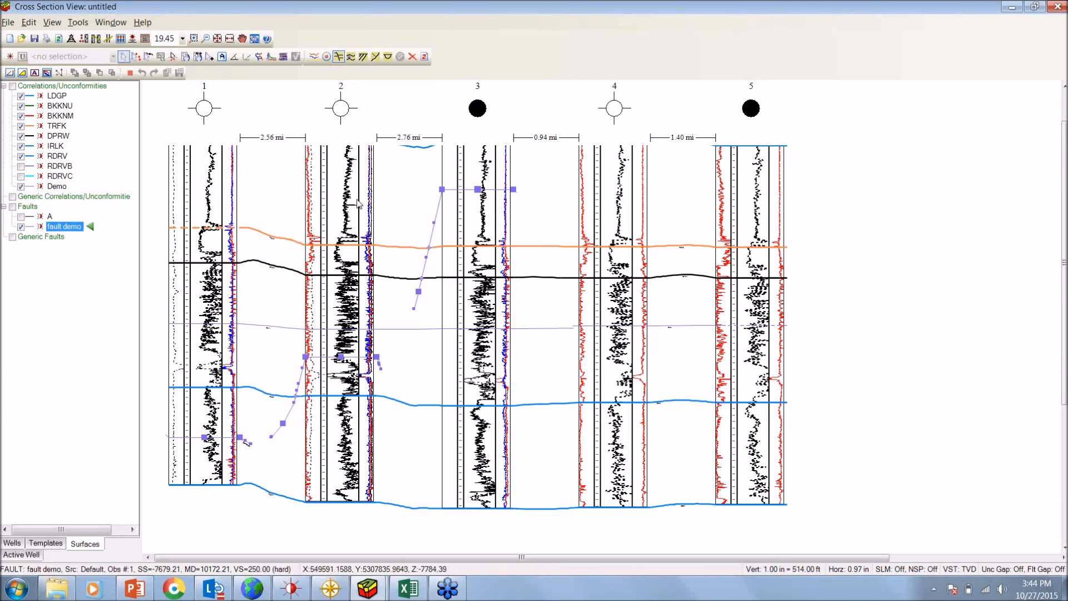
Prepare an EMF export of the cross section to the Desktop as "cross section", and close the export settings without exporting
click(8, 22)
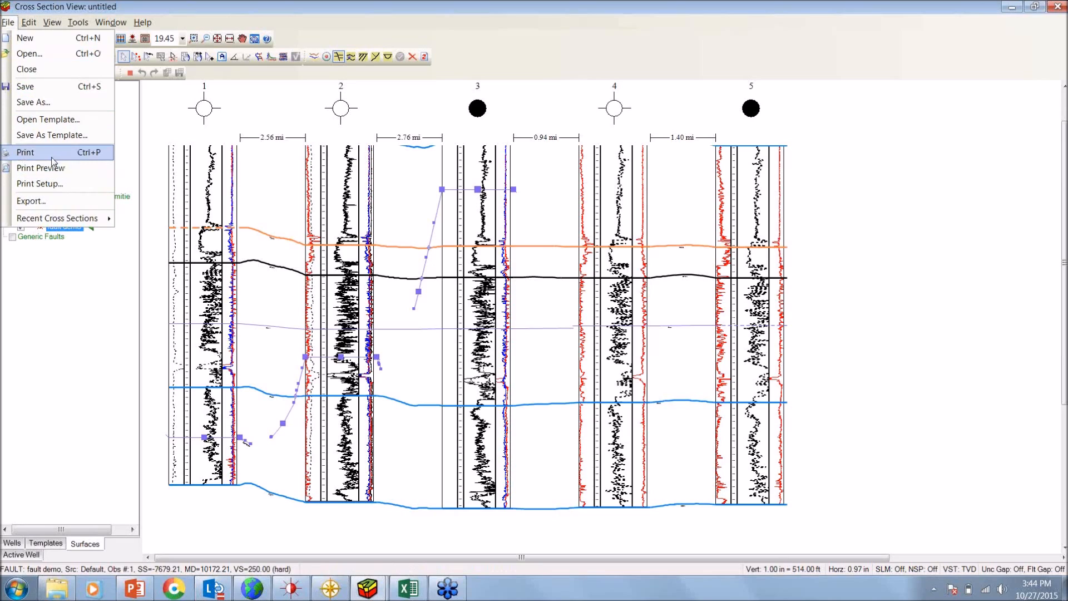
click(60, 202)
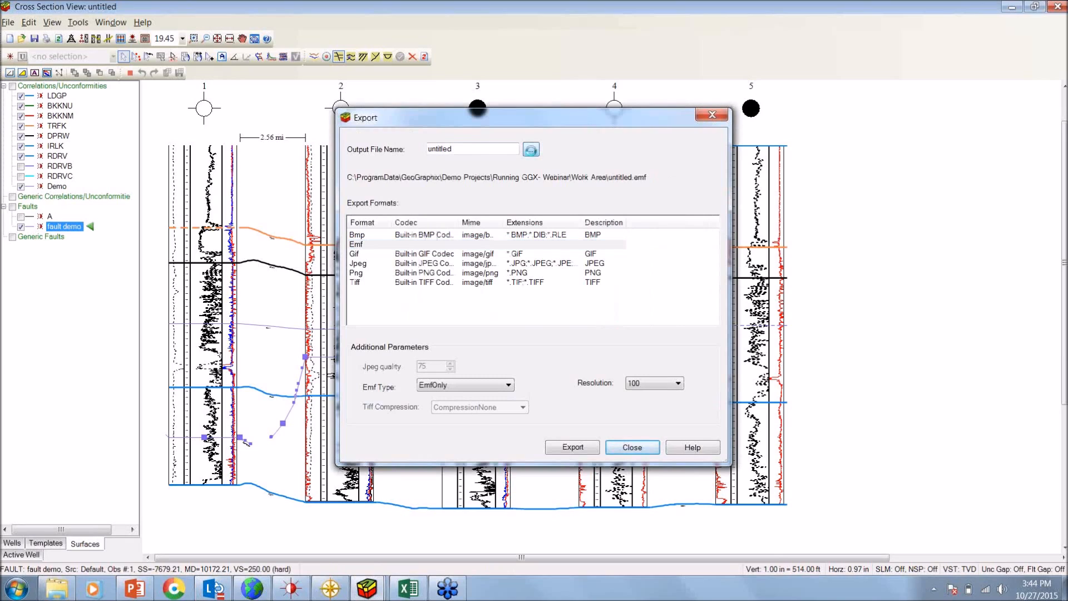
click(531, 150)
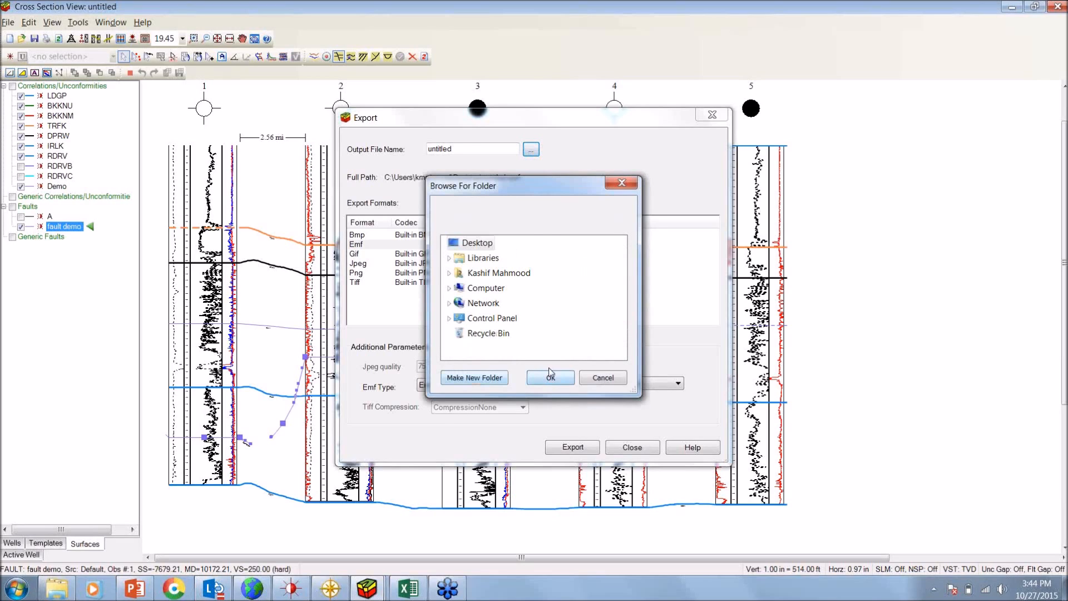
click(550, 378)
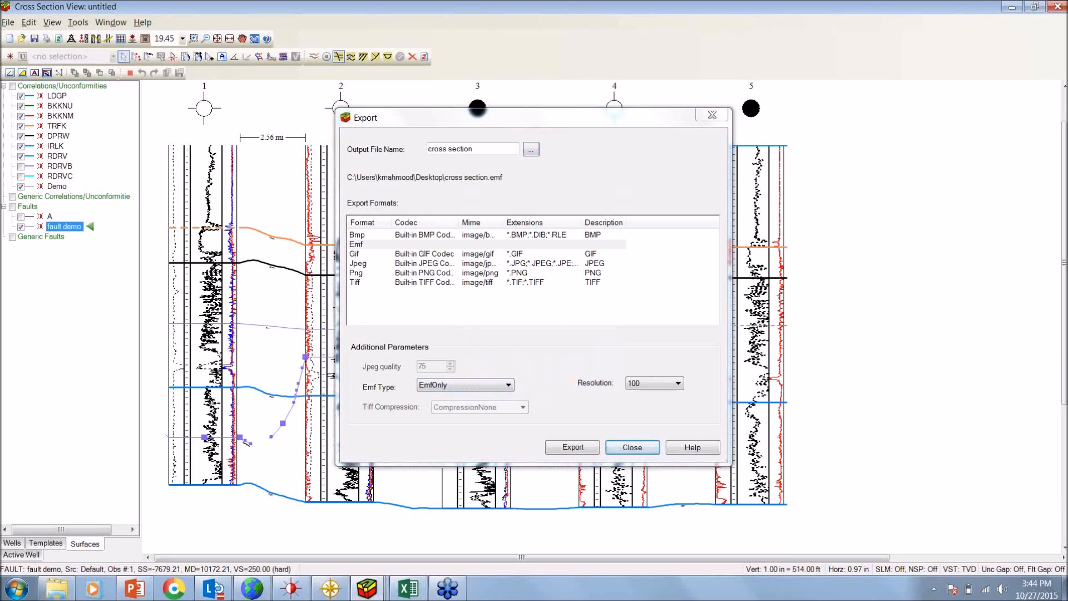
click(633, 448)
Minimize the cross section window
click(1006, 9)
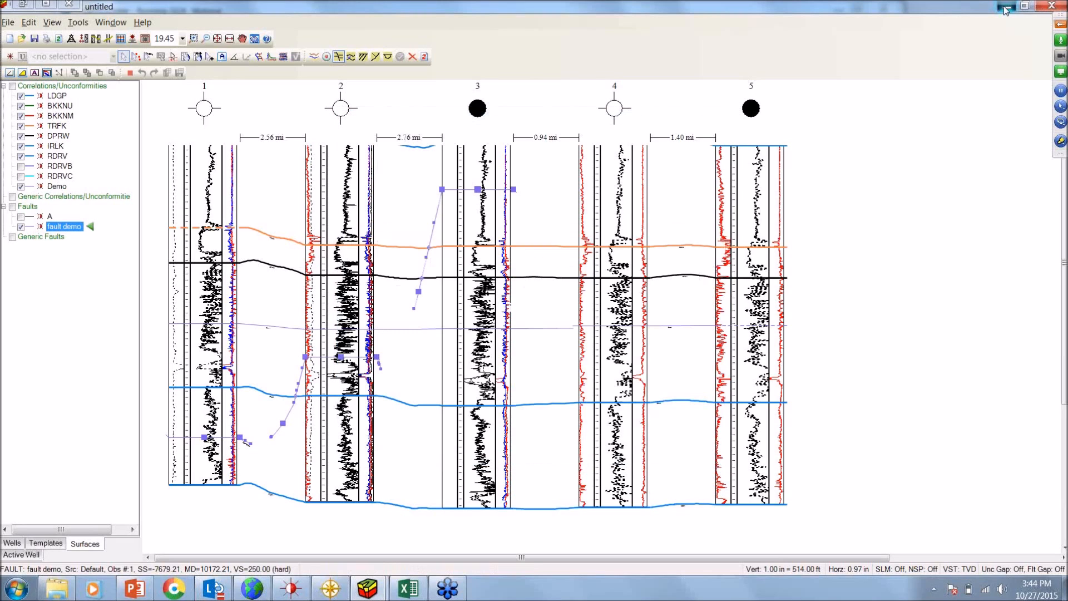